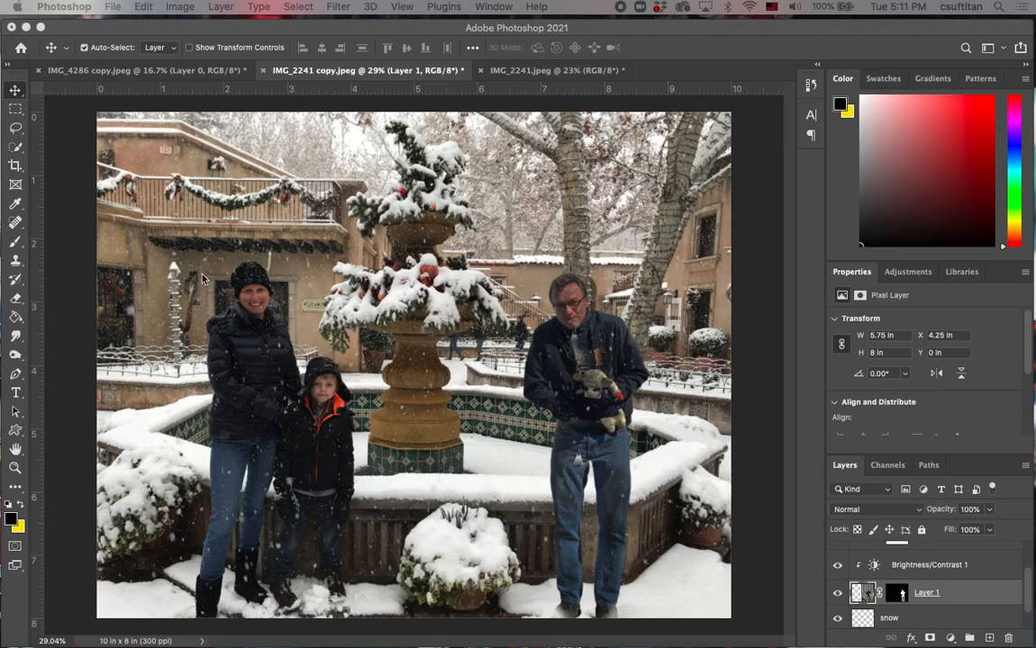
Review the open documents IMG_4286 copy, IMG_2241.jpeg and IMG_2241 copy.
left_click(115, 70)
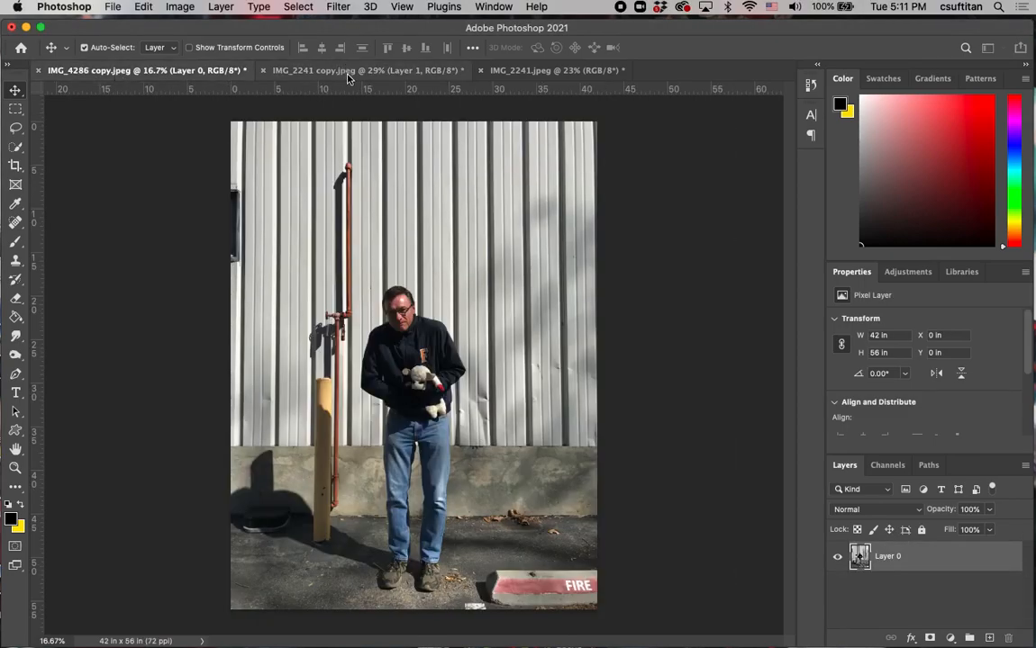
left_click(550, 70)
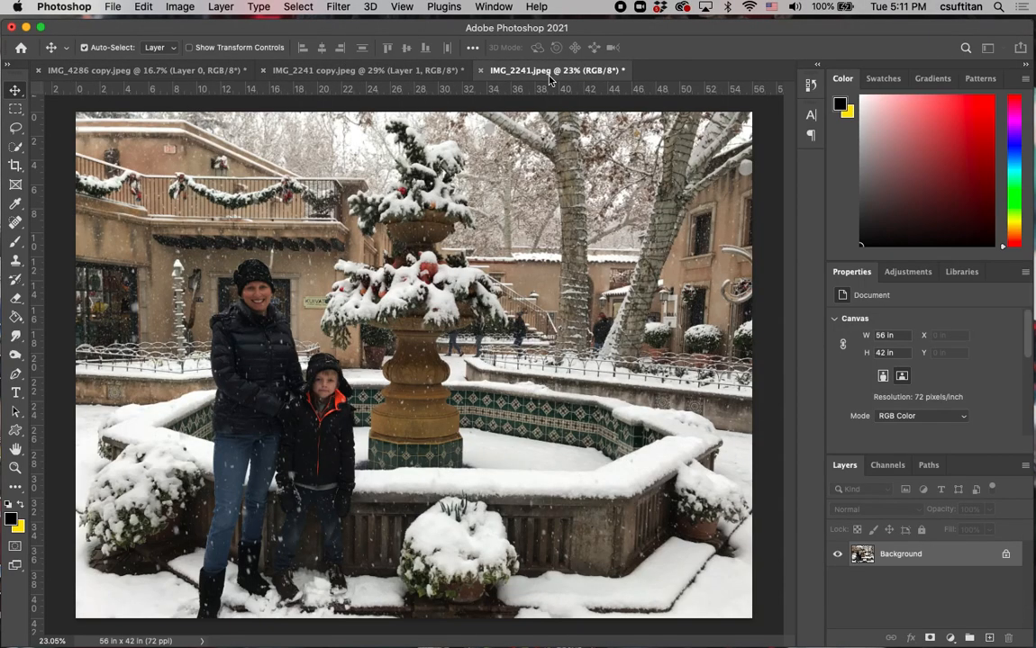
left_click(288, 72)
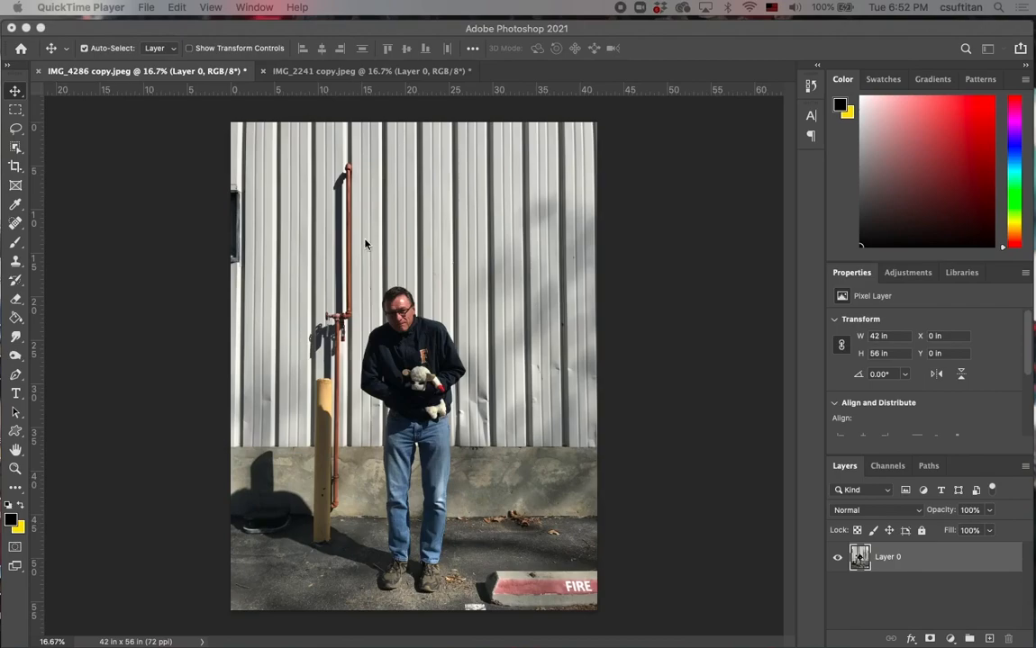
Bring the photo of the man from IMG_4286 copy into the IMG_2241 copy document.
left_click(329, 79)
left_click(330, 79)
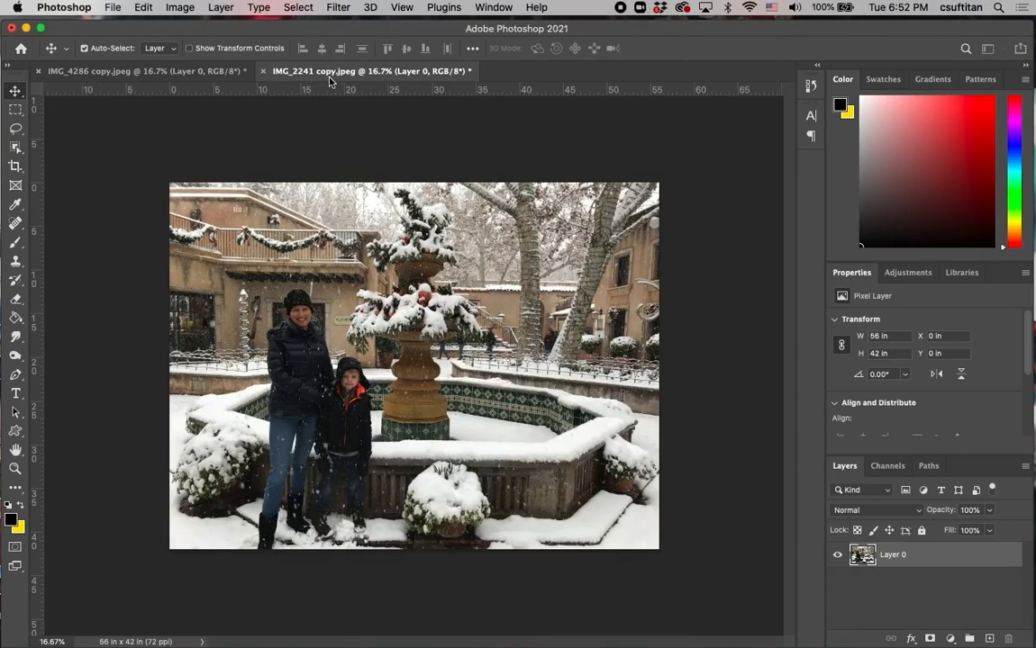
left_click(118, 77)
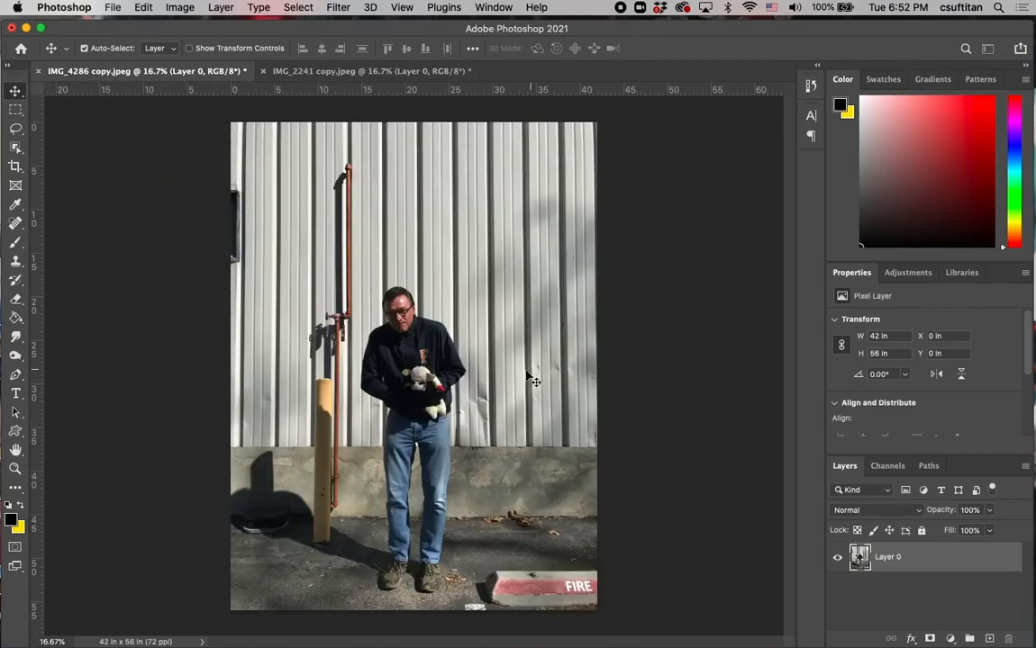
left_click_drag(430, 328, 525, 317)
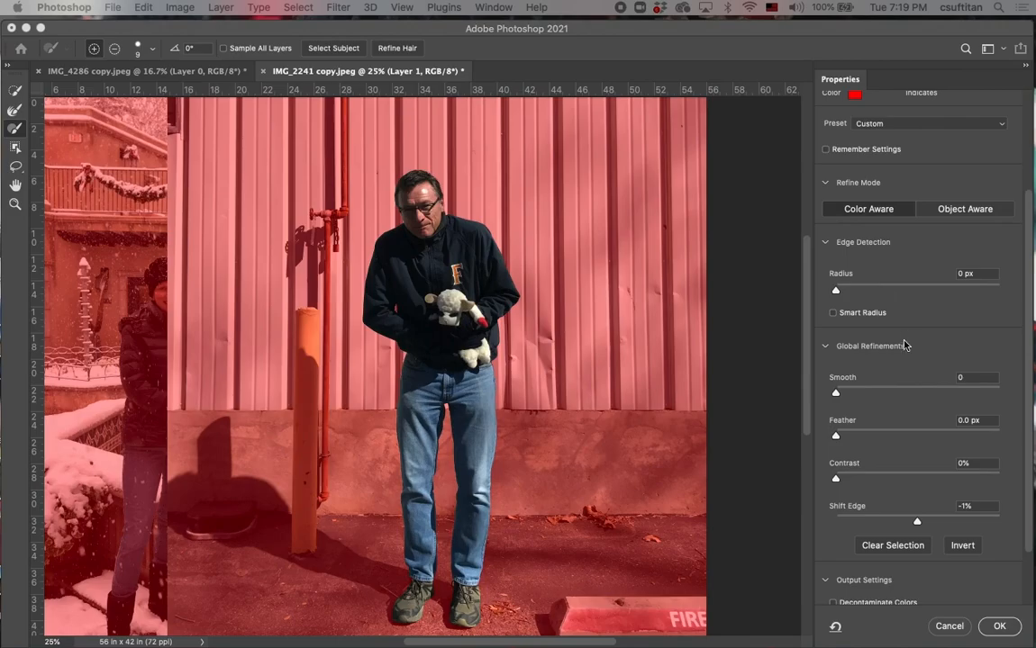
Output the refined selection of the man as a Layer Mask and apply it.
scroll(905, 348, "down", 3)
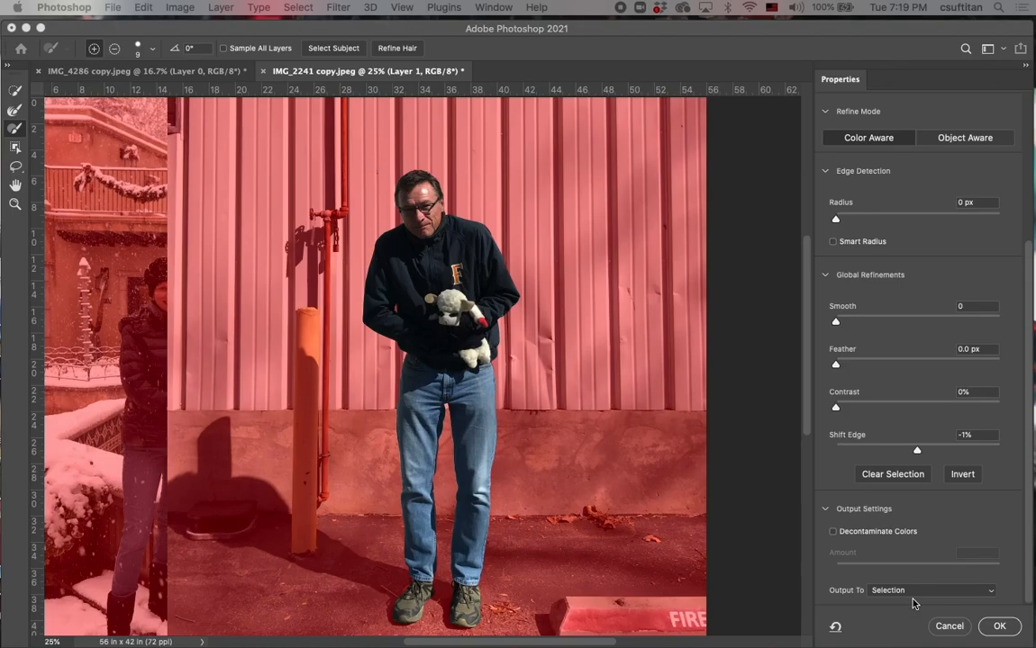
left_click(988, 596)
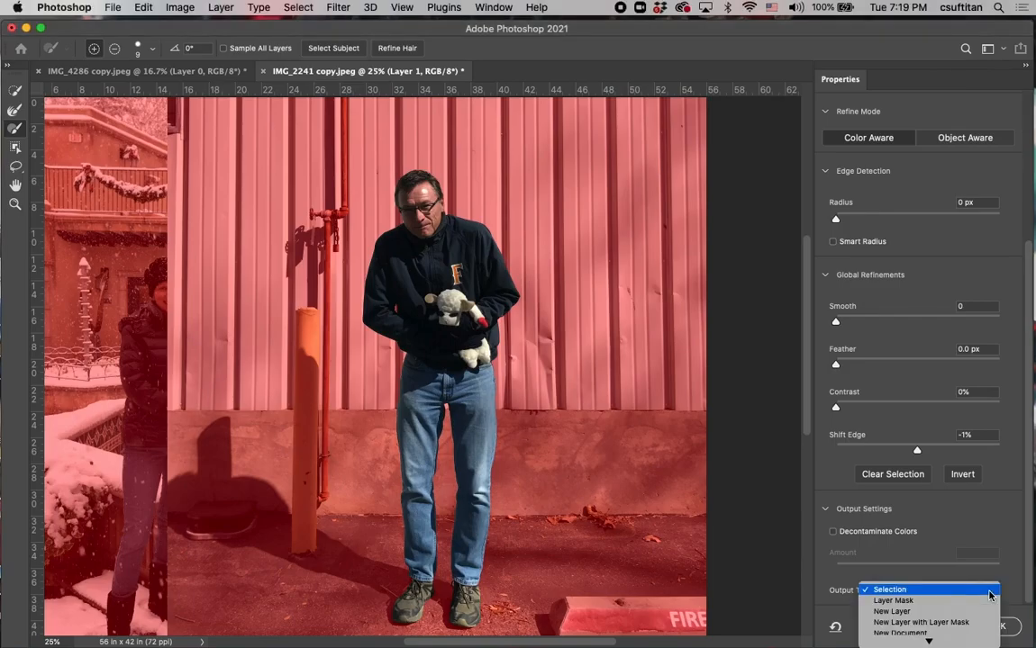
left_click(934, 604)
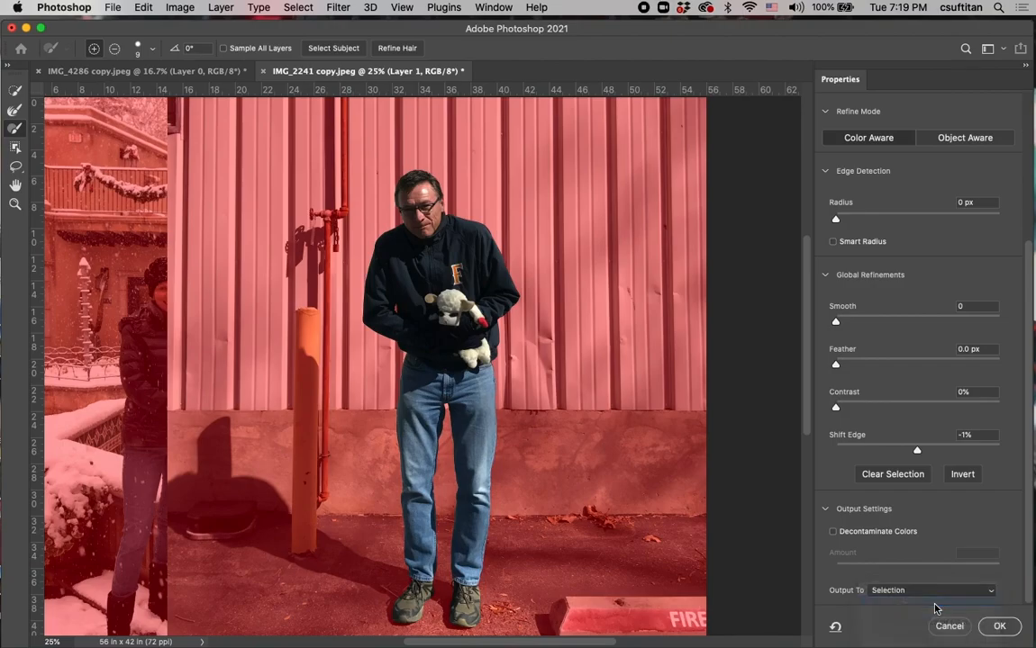
left_click(999, 629)
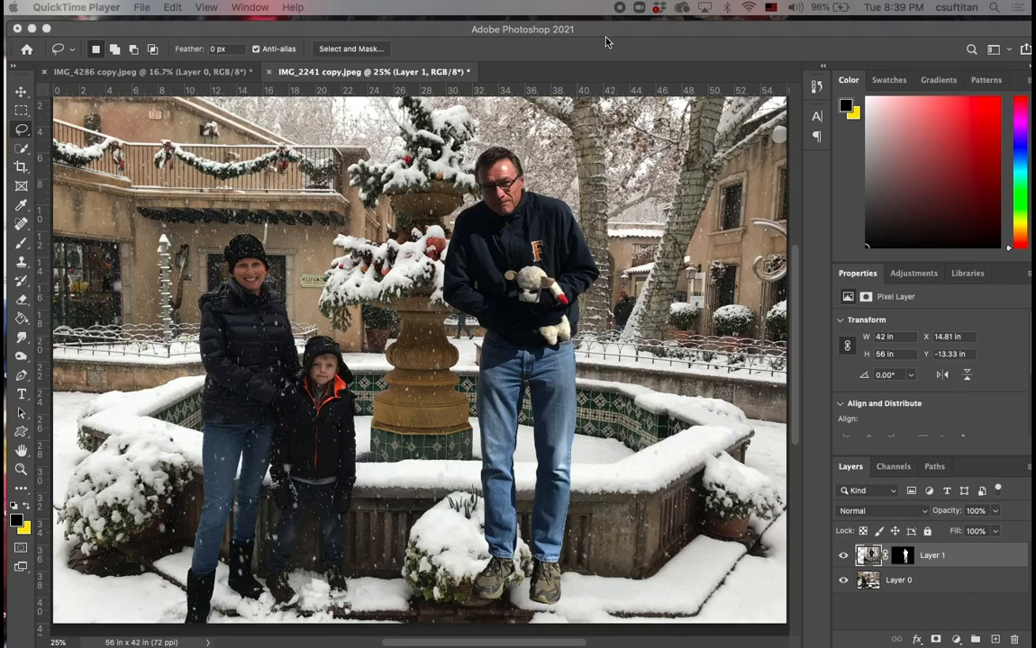
Move the masked man on Layer 1 beside the boy, at about X 7 in and Y -10.99 in.
left_click(22, 93)
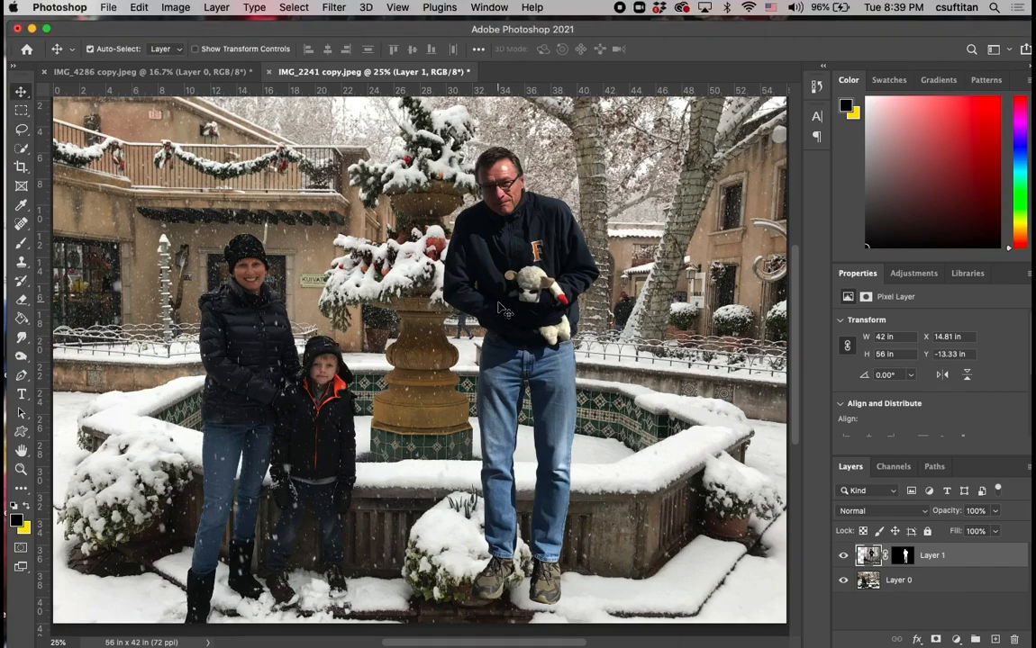
left_click_drag(513, 267, 411, 293)
scroll(620, 280, "down", 3)
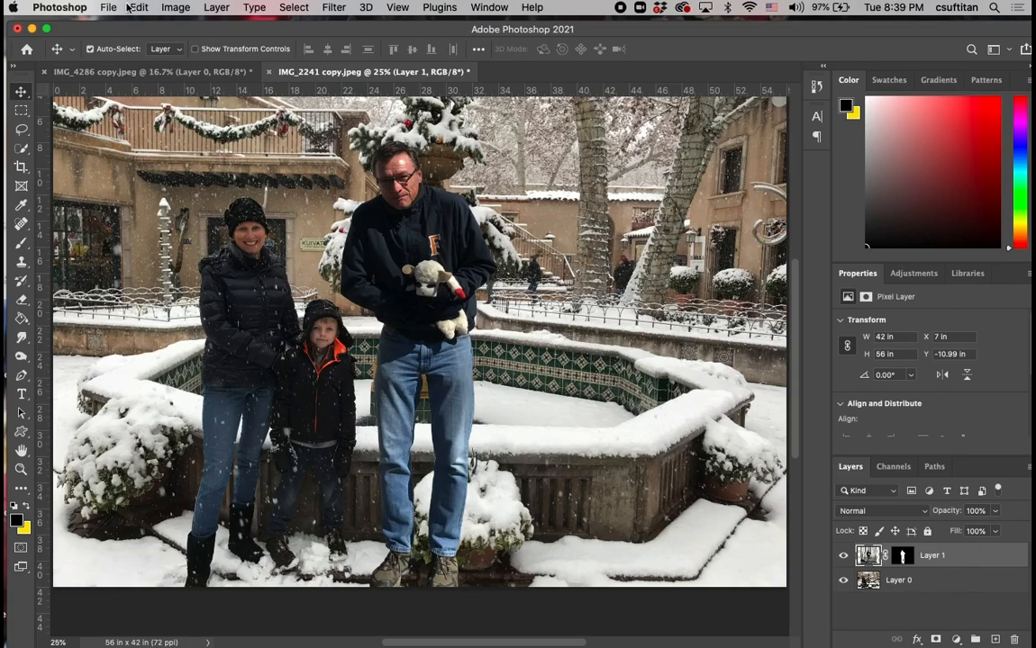
Add a Black & White adjustment layer above Layer 1, keeping the default name, Normal mode and 100% opacity.
left_click(217, 7)
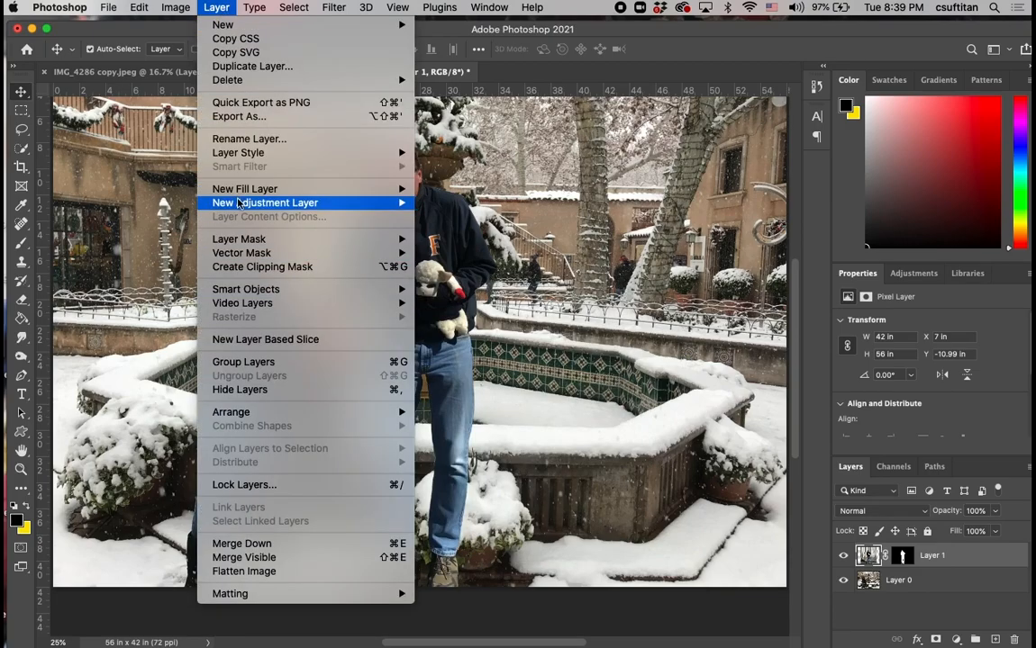
mouse_move(239, 205)
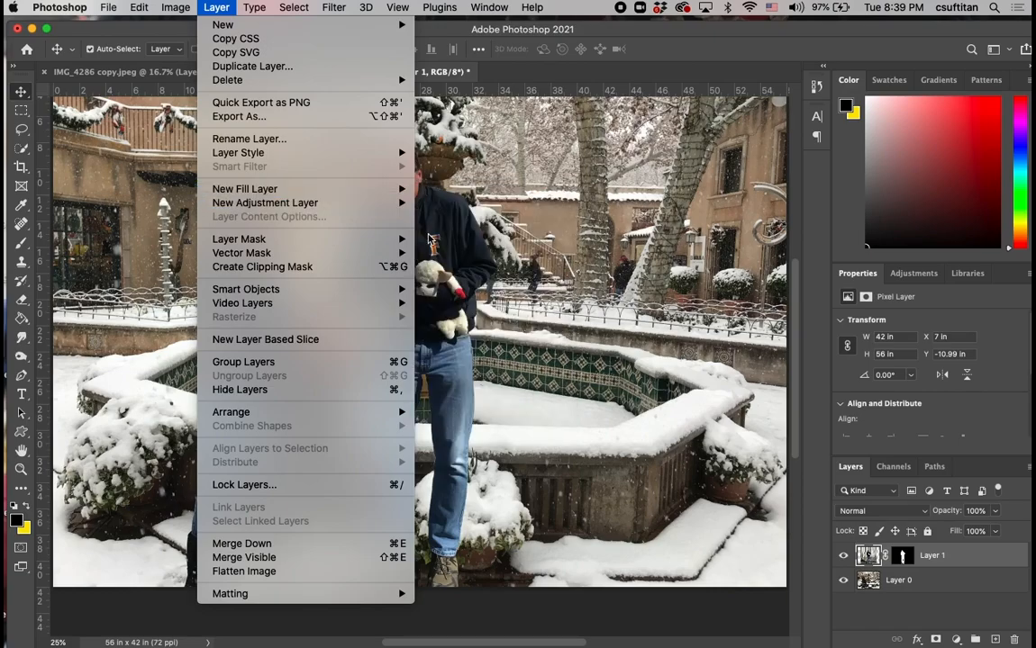
left_click(450, 308)
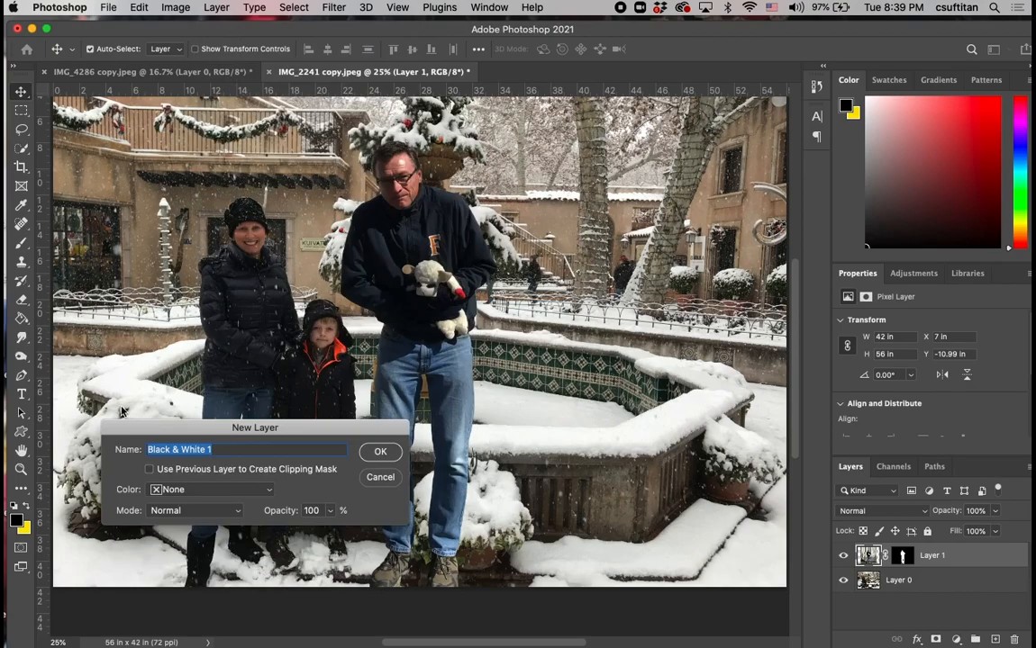
left_click(382, 451)
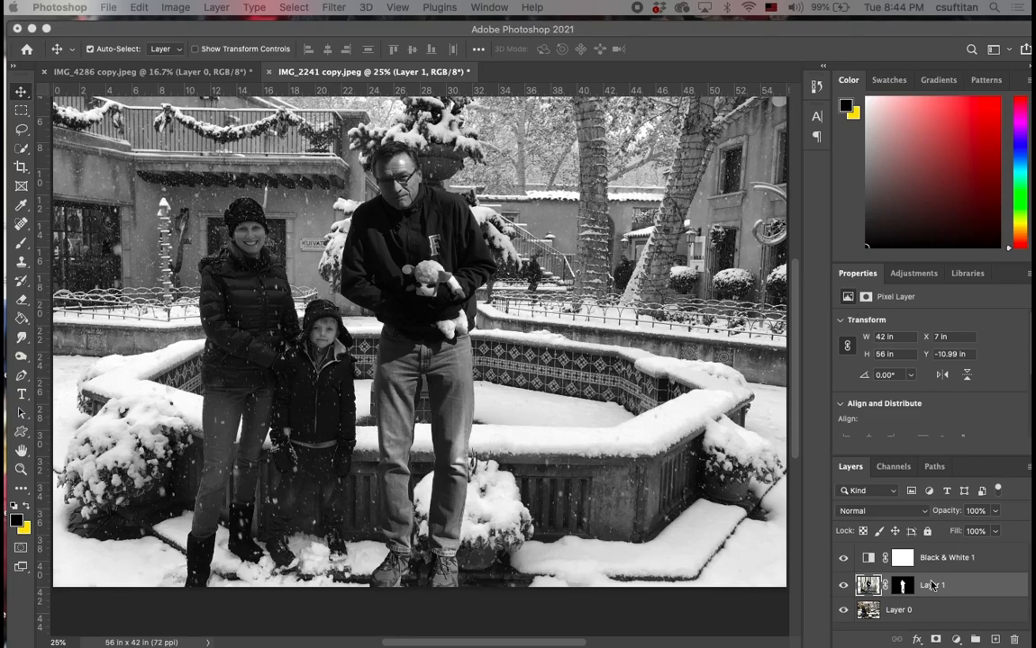
Add an Exposure adjustment layer, place it between Black & White 1 and Layer 1, and clip it to Layer 1.
left_click(977, 562)
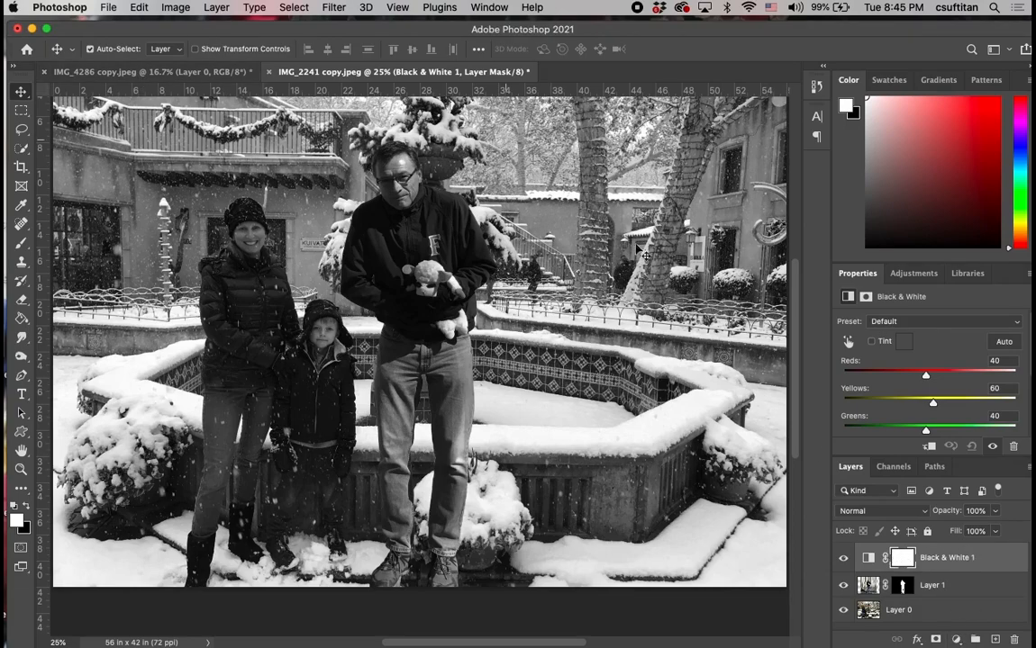
left_click(958, 641)
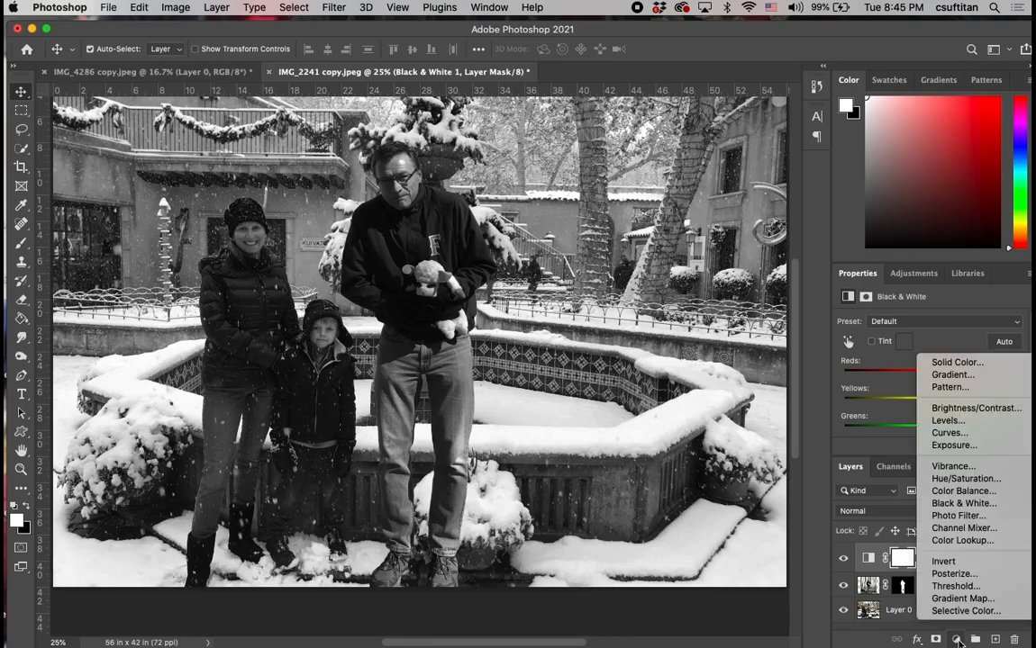
left_click(938, 447)
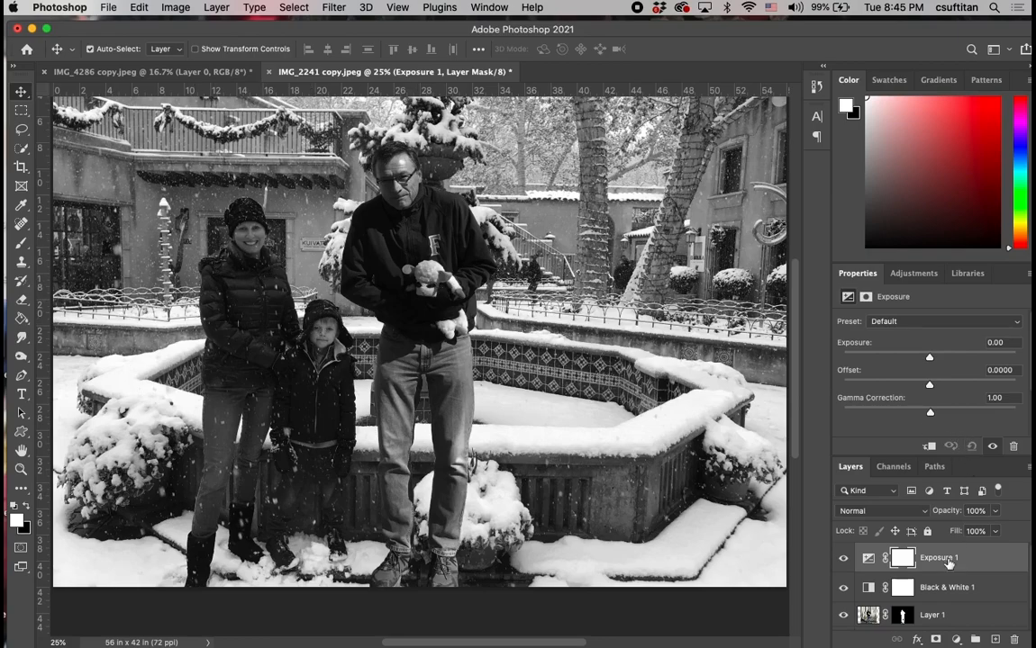
left_click_drag(947, 561, 943, 611)
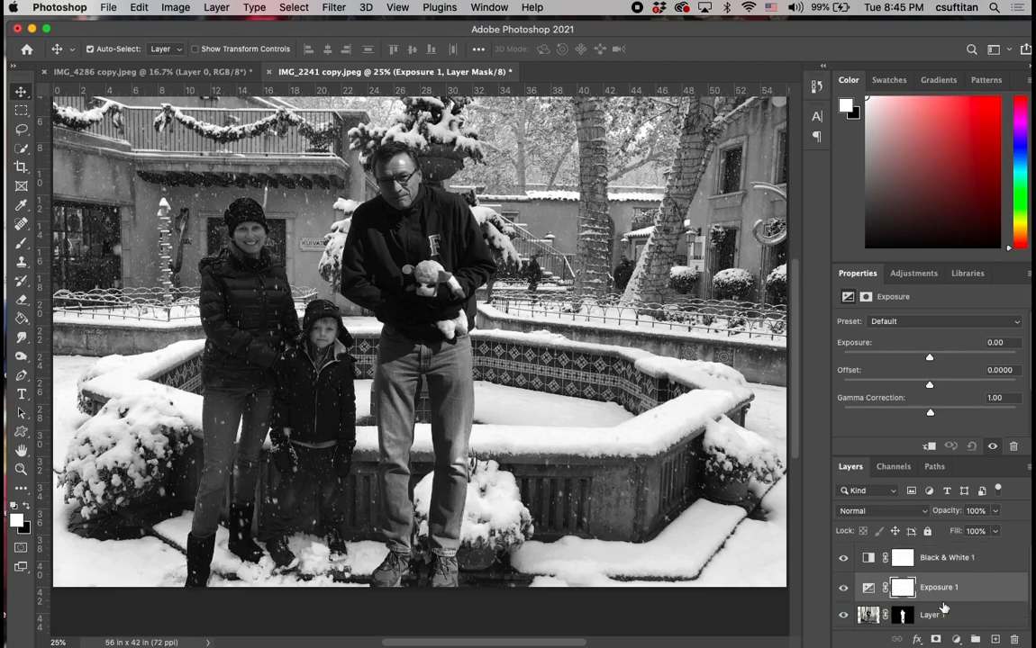
left_click(868, 587)
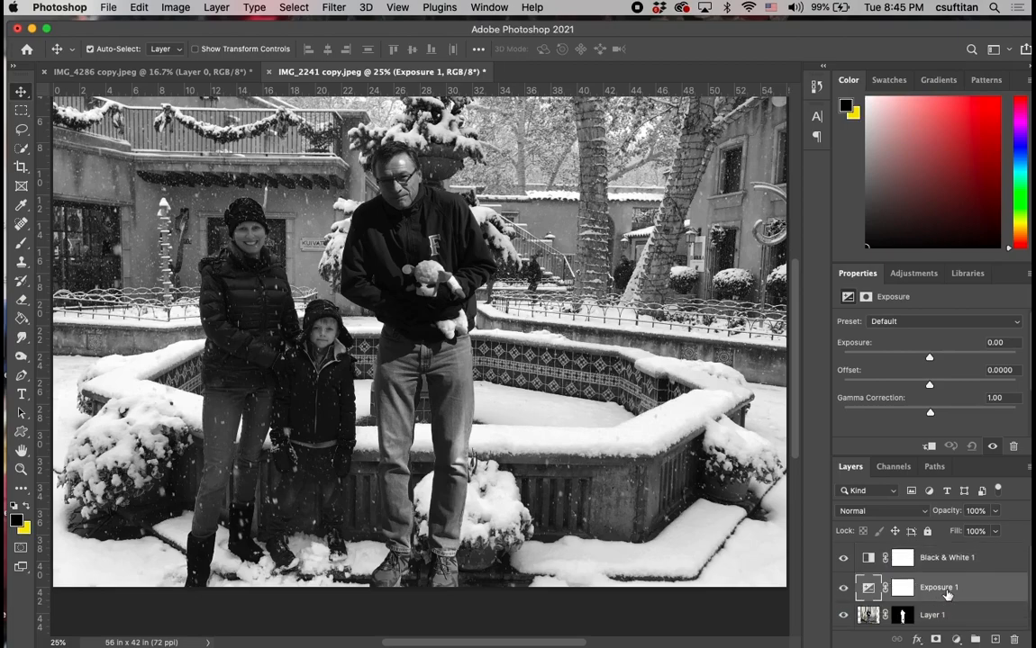
left_click(930, 446)
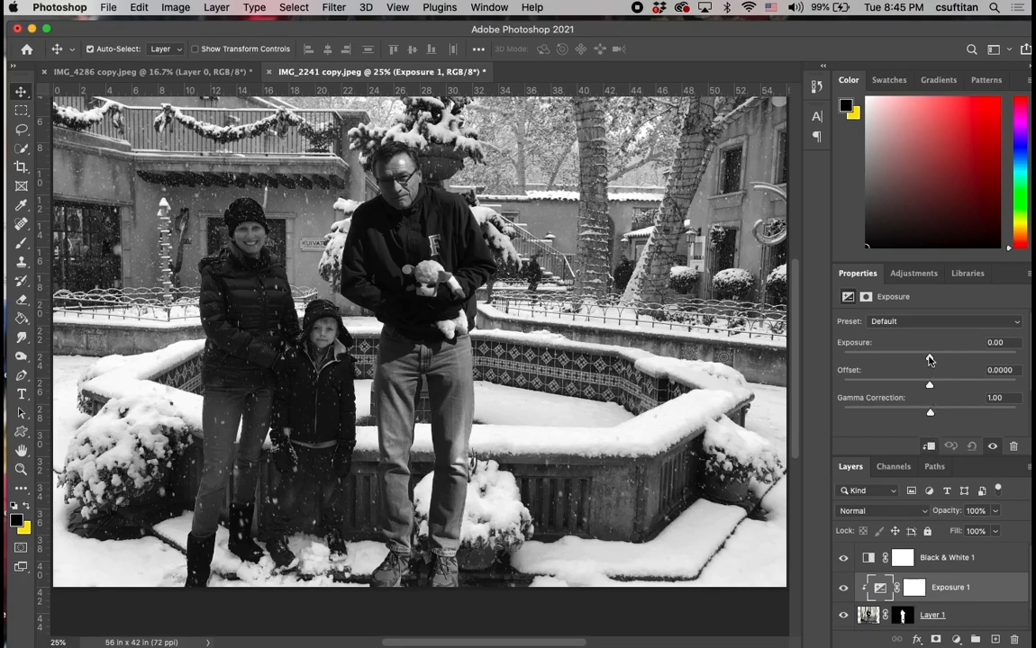
Fine-tune the clipped Exposure adjustment on the man, setting its offset to about -0.0252.
mouse_move(929, 360)
left_mouse_down()
mouse_move(957, 354)
mouse_move(903, 361)
mouse_move(941, 359)
mouse_move(925, 362)
left_mouse_up()
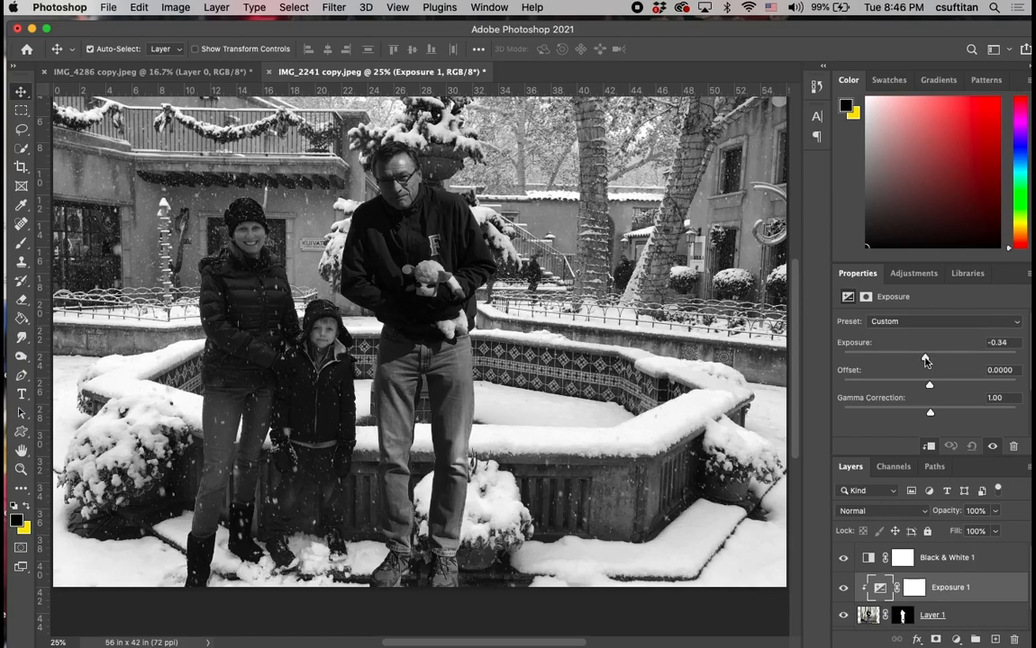
left_click_drag(925, 361, 923, 361)
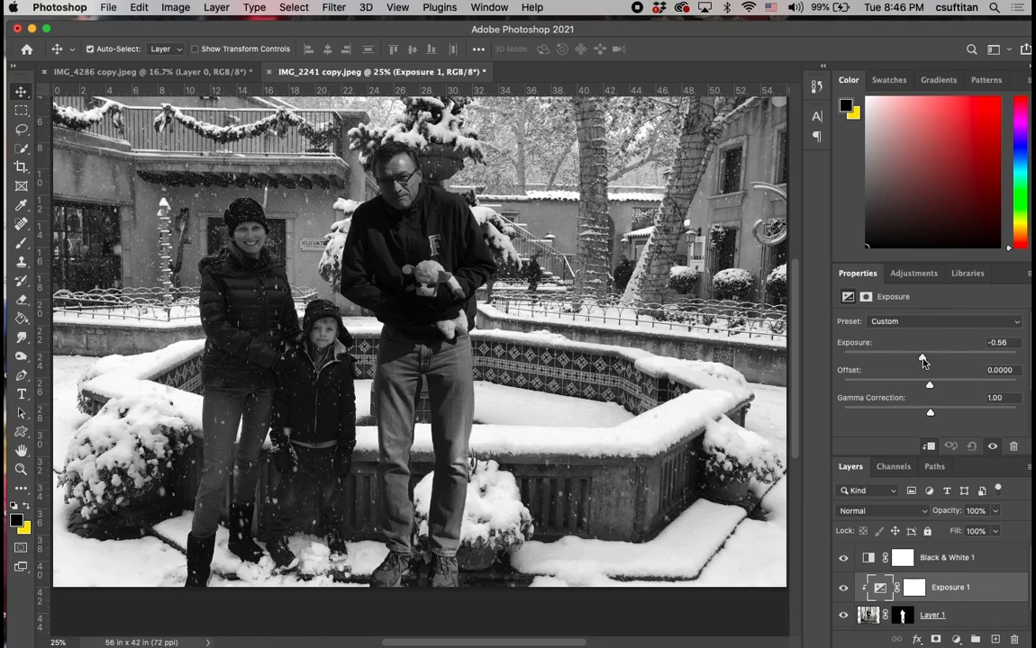
left_click_drag(929, 386, 925, 388)
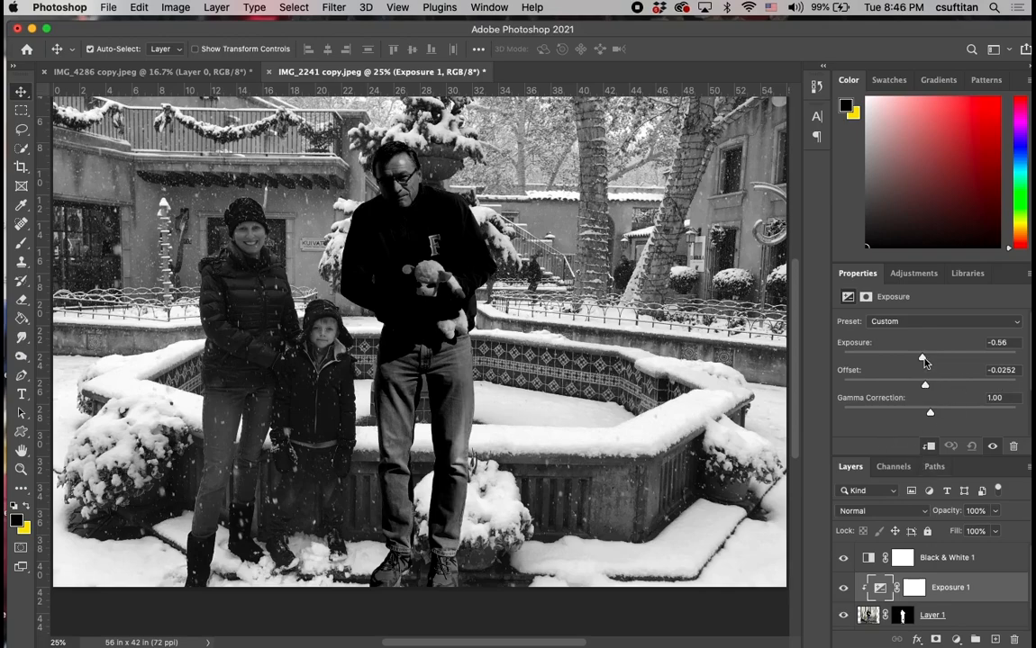
left_click_drag(924, 361, 929, 363)
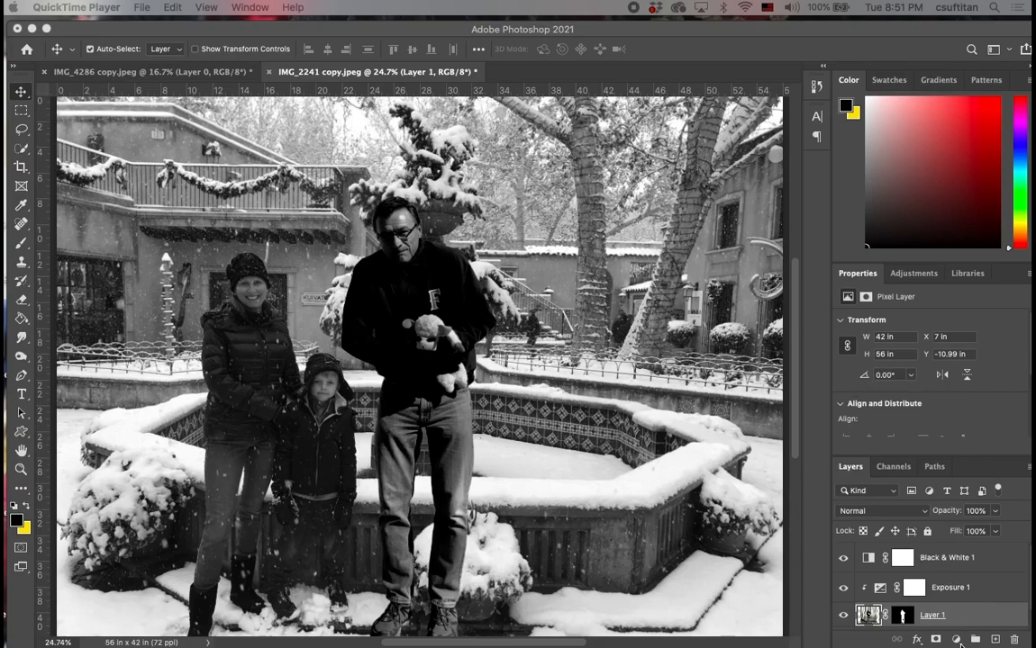
Add a Levels adjustment layer directly above Layer 1 and keep it clipped to that layer.
left_click(958, 643)
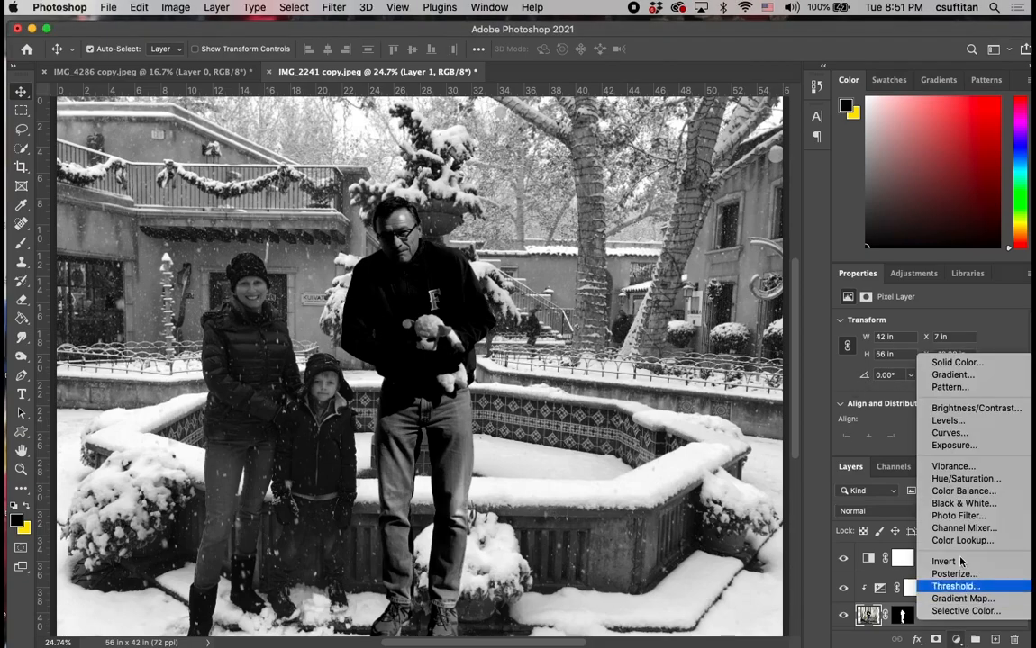
left_click(947, 421)
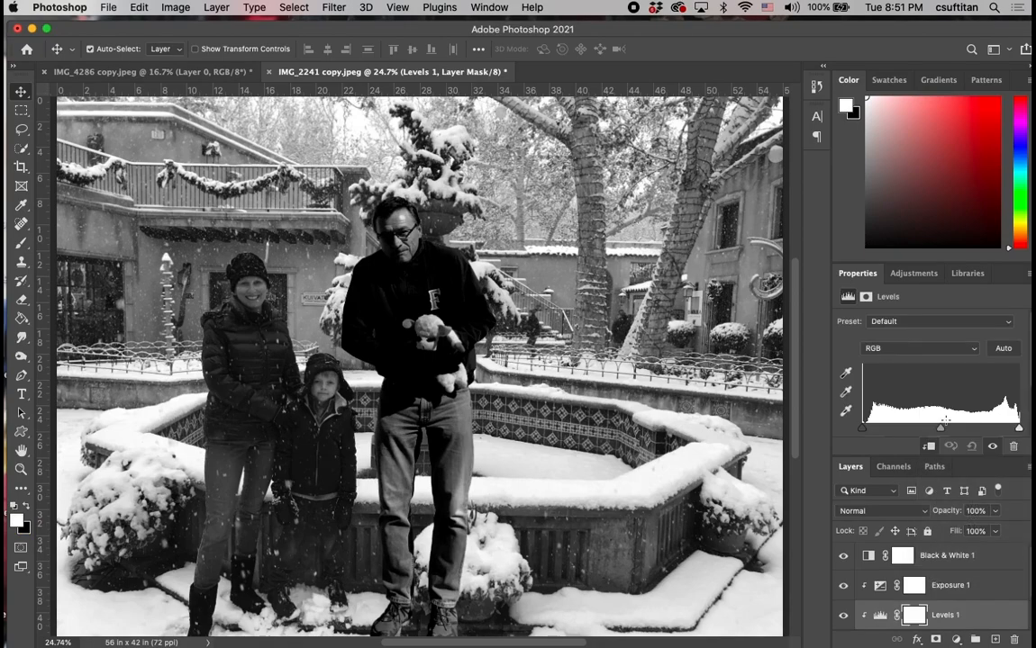
scroll(977, 624, "down", 3)
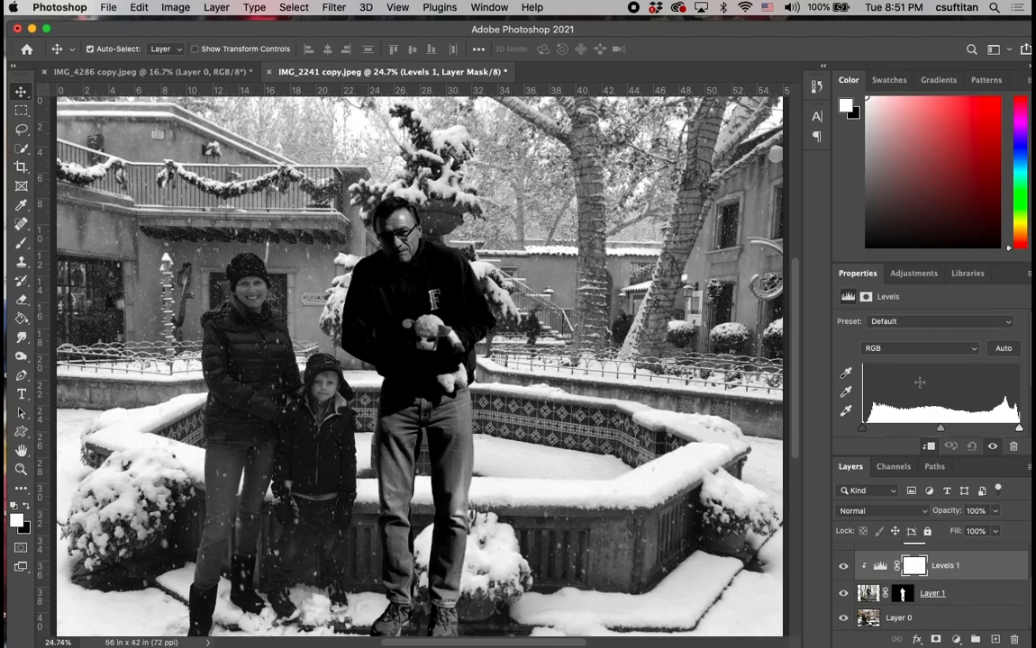
scroll(959, 385, "down", 3)
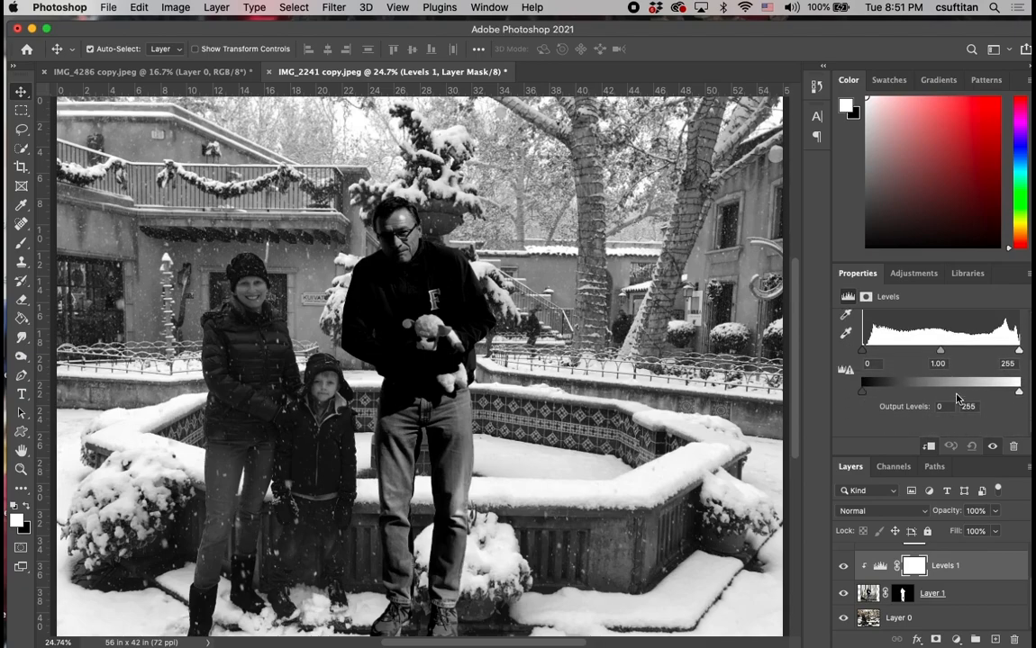
scroll(959, 399, "up", 3)
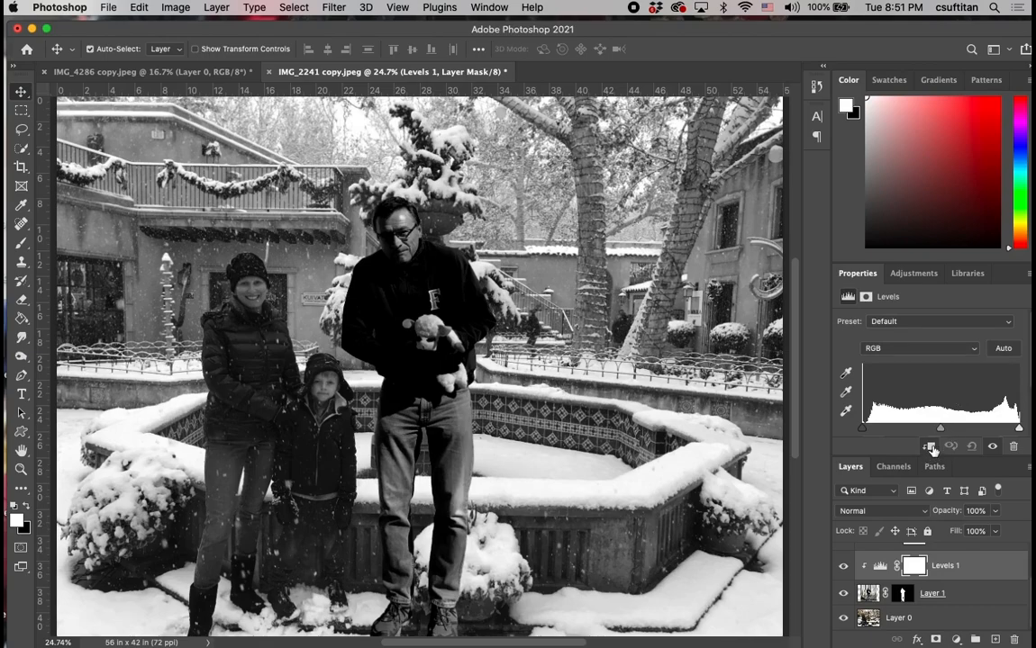
left_click(931, 447)
left_click(931, 448)
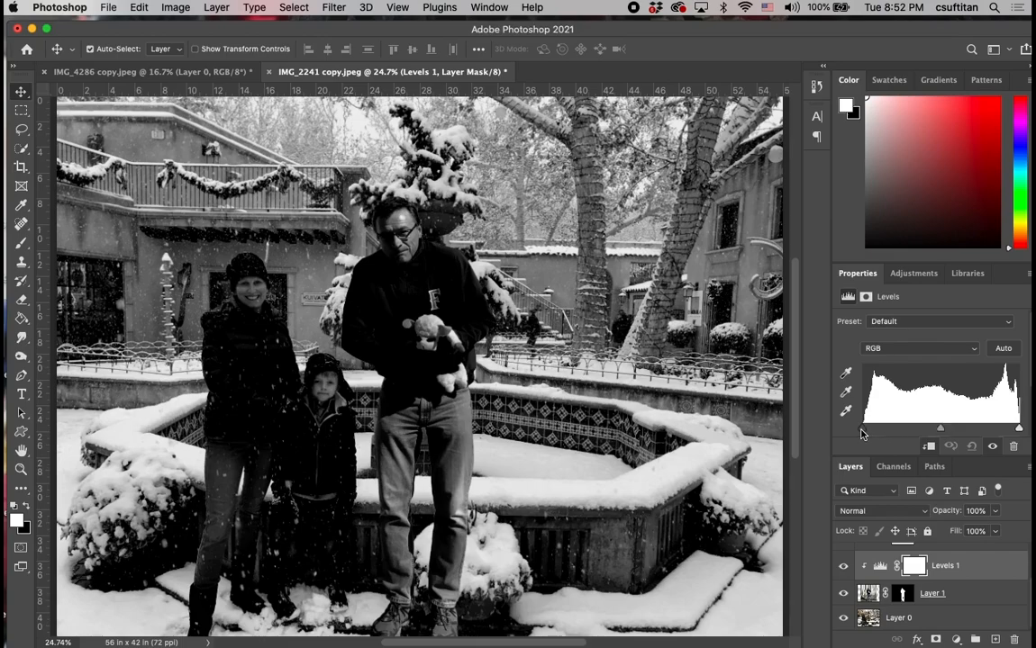
Test a higher shadow input in the Levels adjustment, restore it, and lower the highlight input to brighten the man's light tones.
left_click_drag(861, 434, 880, 429)
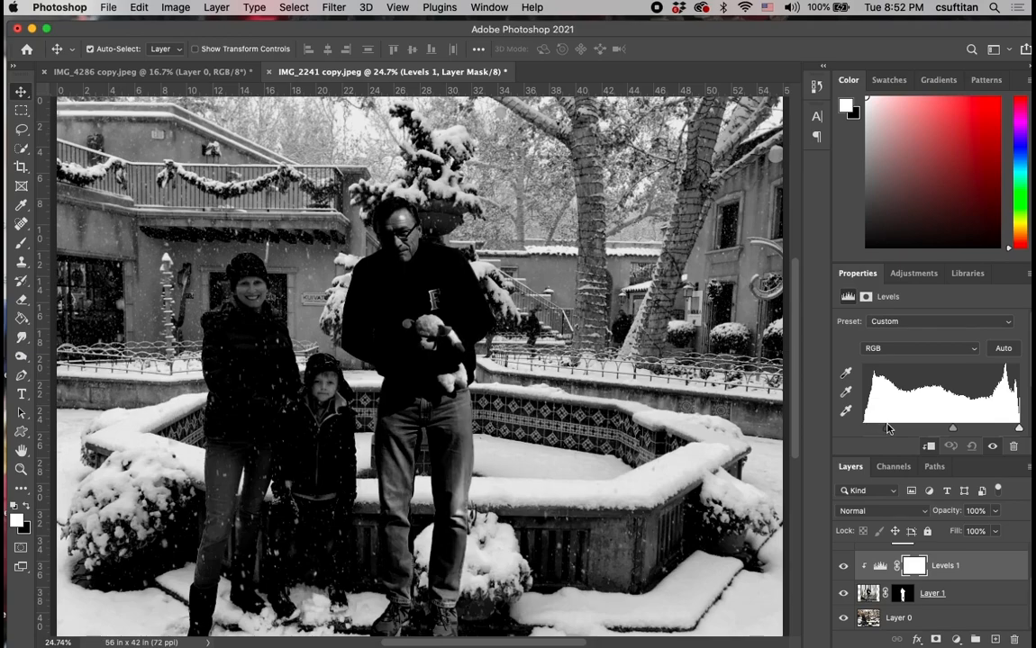
left_click_drag(886, 429, 862, 430)
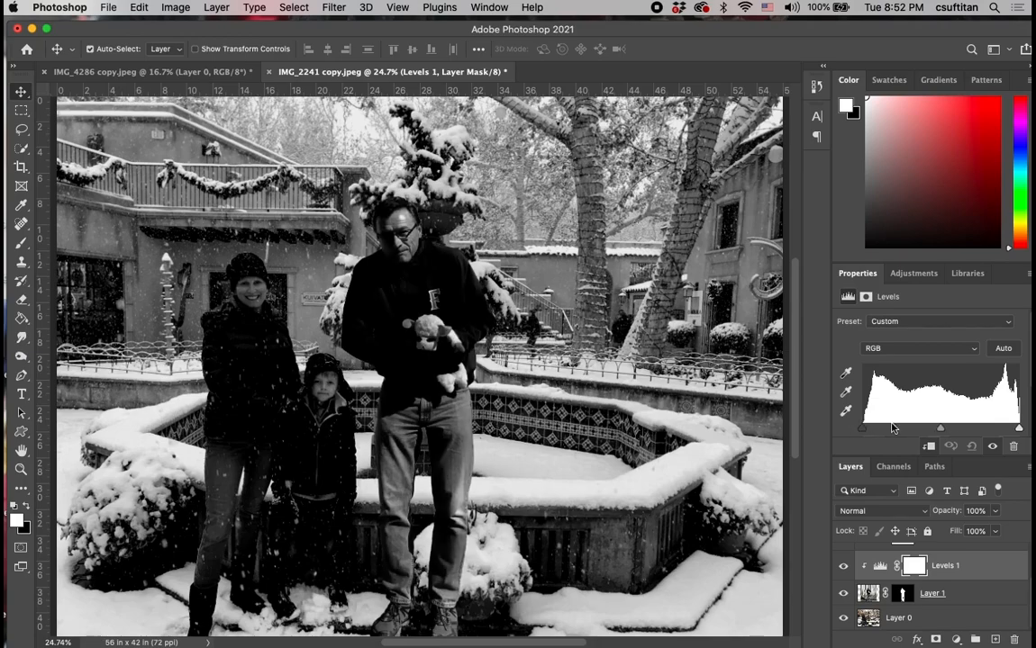
left_click_drag(1017, 431, 997, 430)
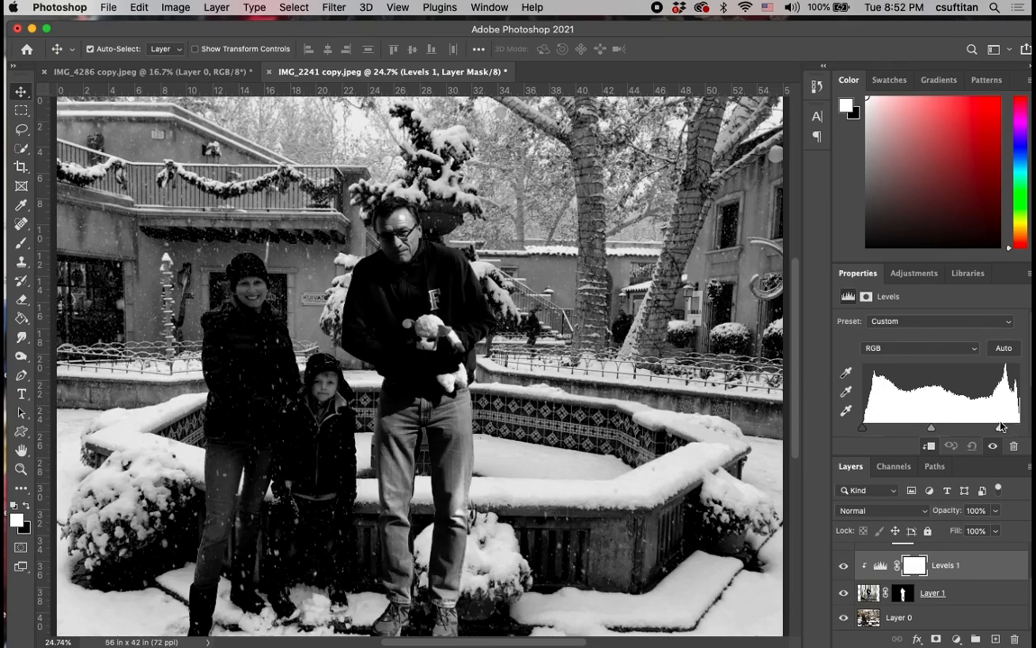
Restore the Levels highlight input to its maximum and shift the midtone input to darken the man's midtones.
left_click_drag(996, 428, 1015, 427)
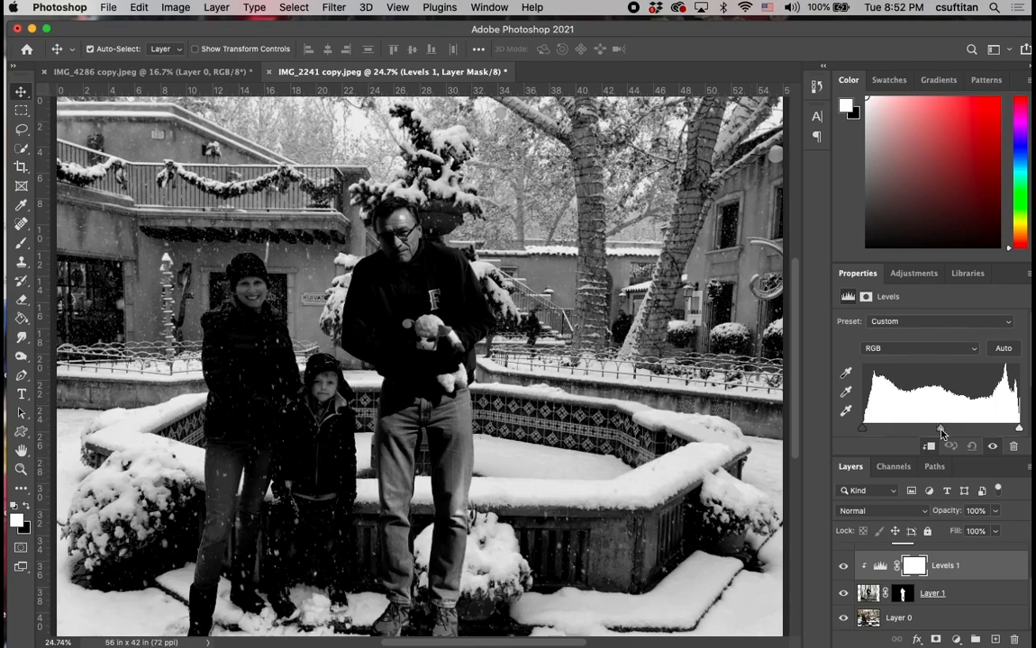
left_click_drag(941, 433, 947, 433)
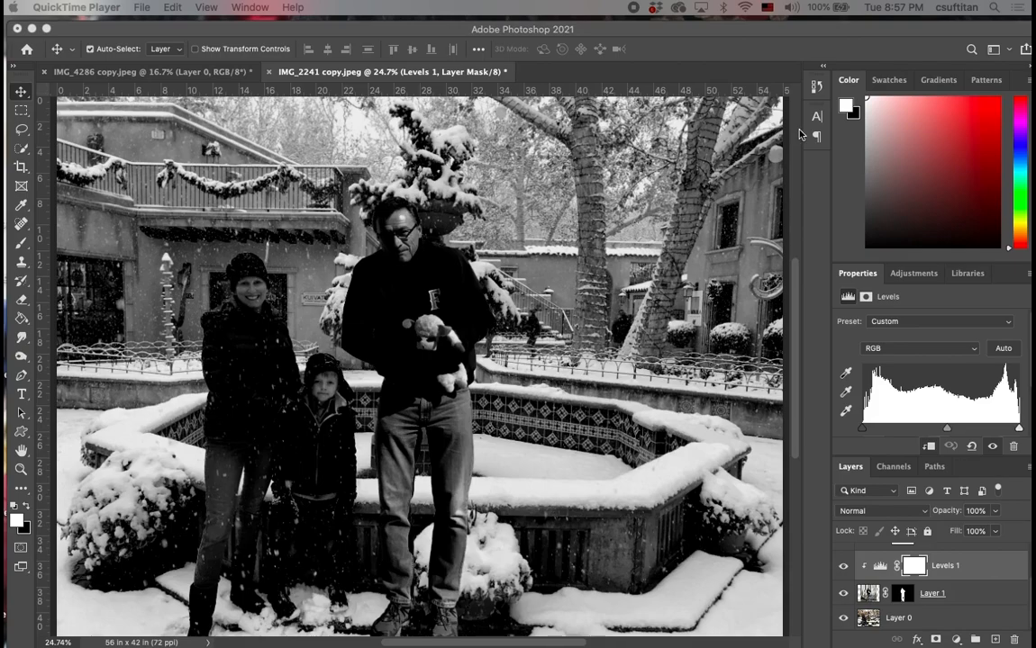
Add a Hue/Saturation adjustment layer directly above Layer 1, clipped to that layer.
left_click(969, 595)
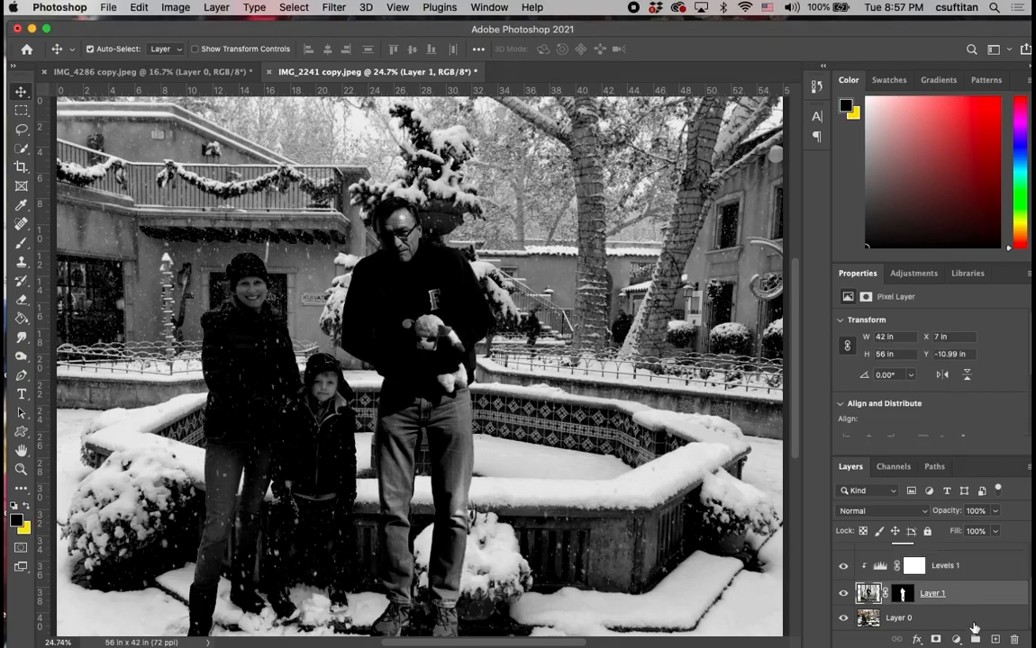
left_click(956, 639)
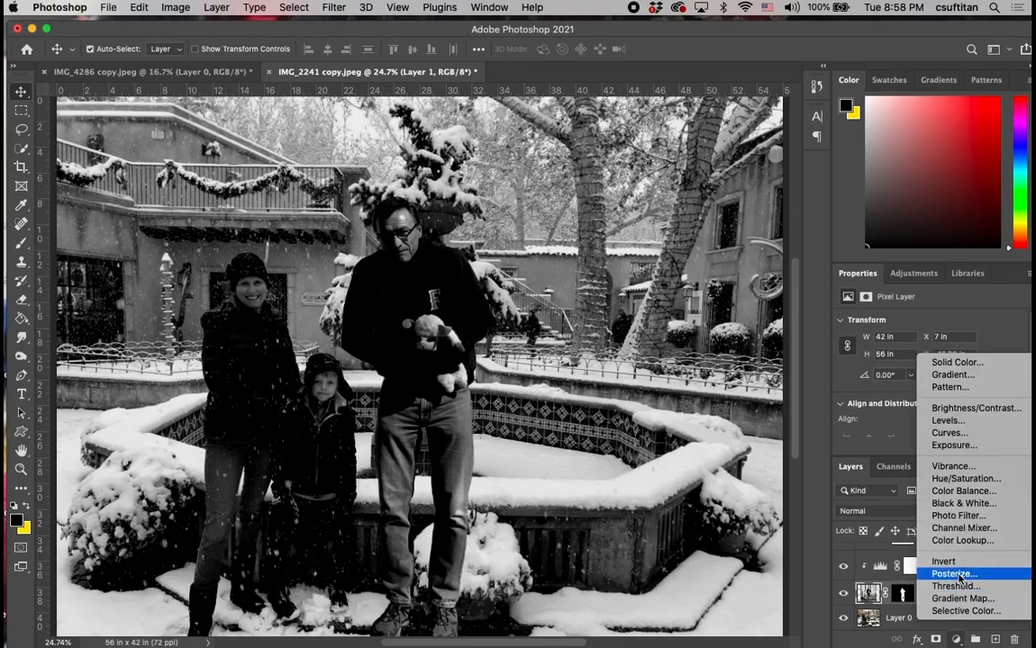
left_click(955, 480)
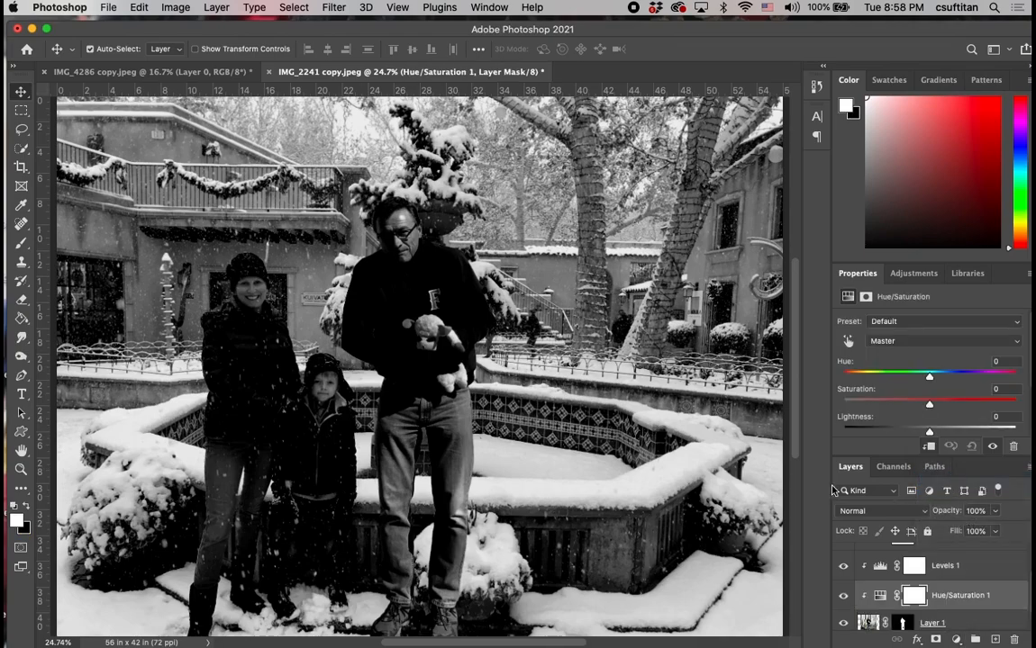
Hide the Black & White 1 adjustment layer to show the composite in color.
scroll(976, 579, "up", 2)
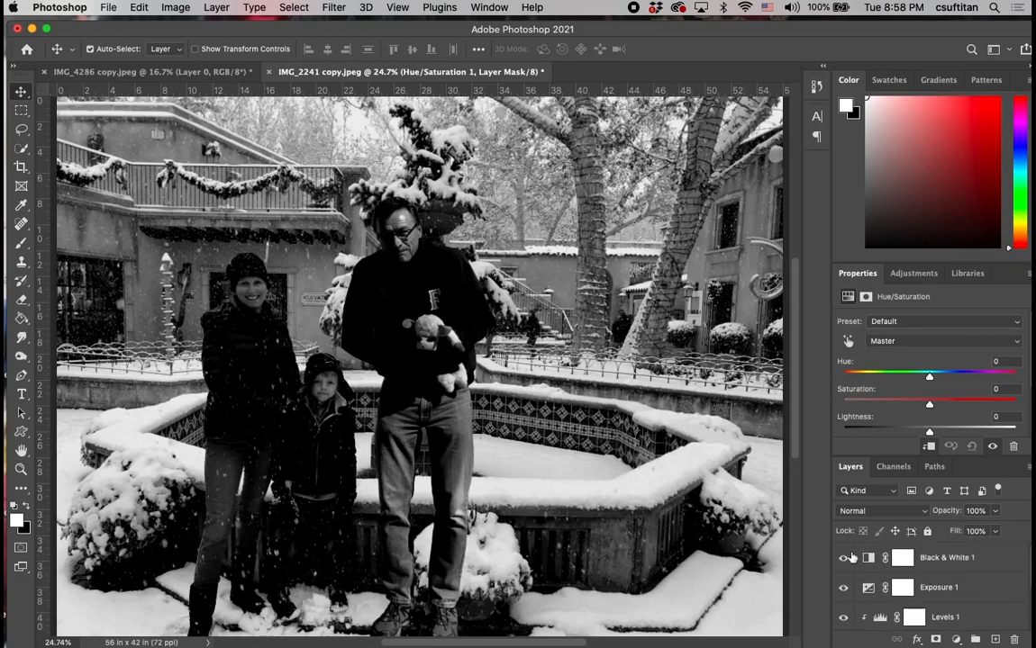
left_click(842, 559)
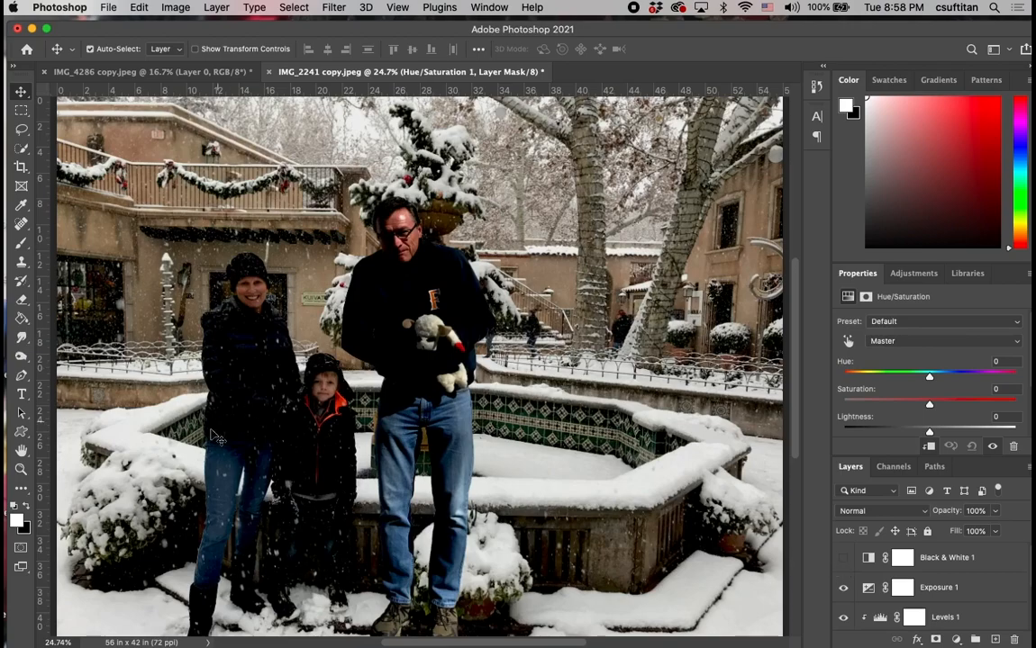
scroll(969, 585, "down", 3)
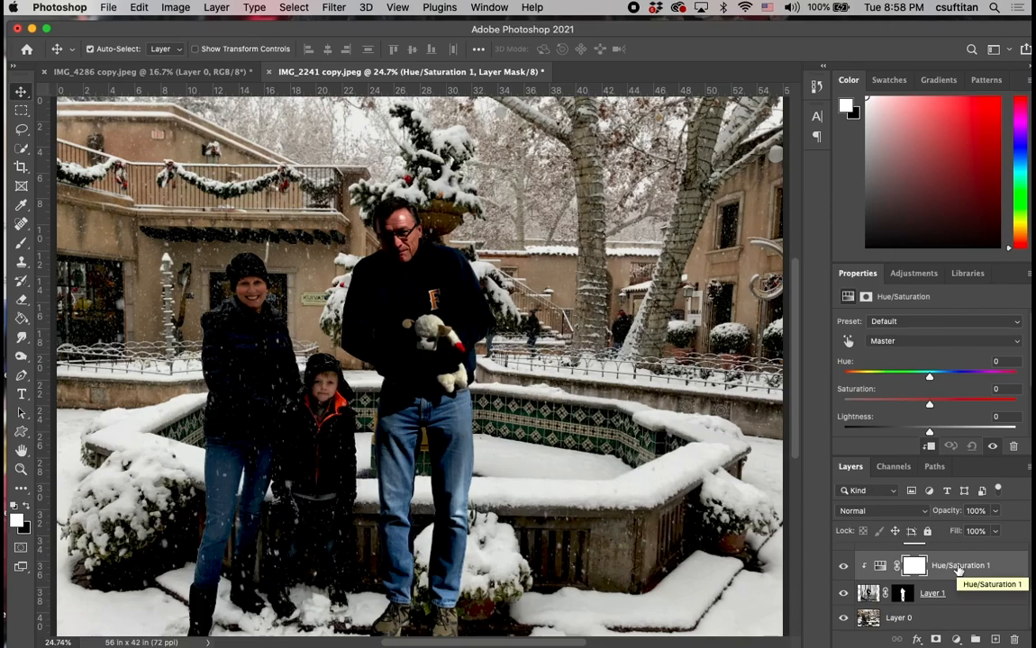
Set the man's Hue/Saturation adjustment to saturation -26 and lightness +5, testing hue shifts and returning hue to 0.
key("super+equal")
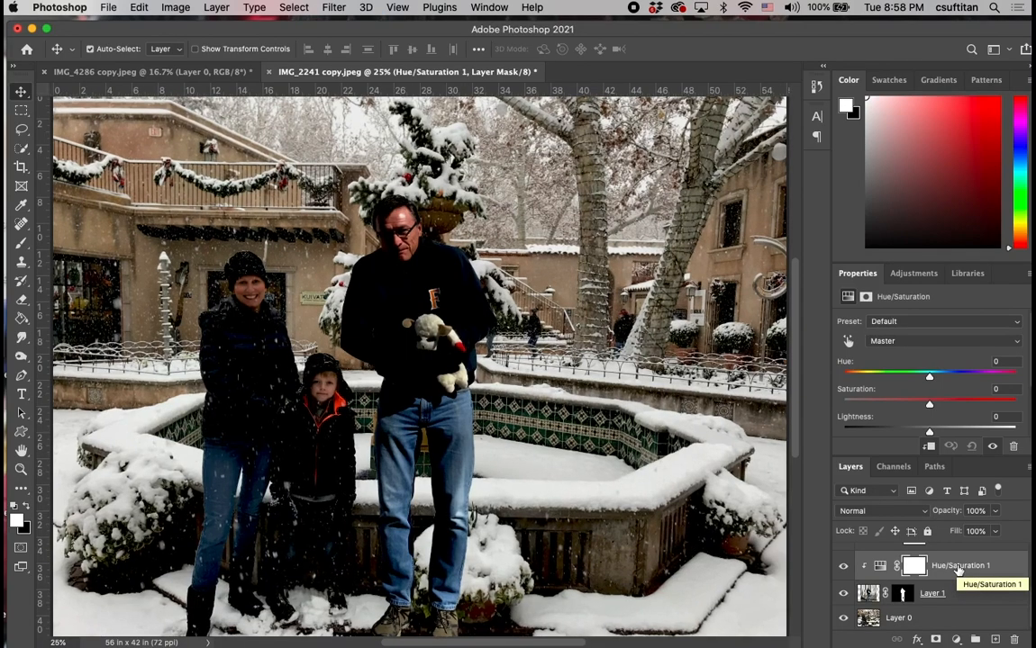
key("super+equal")
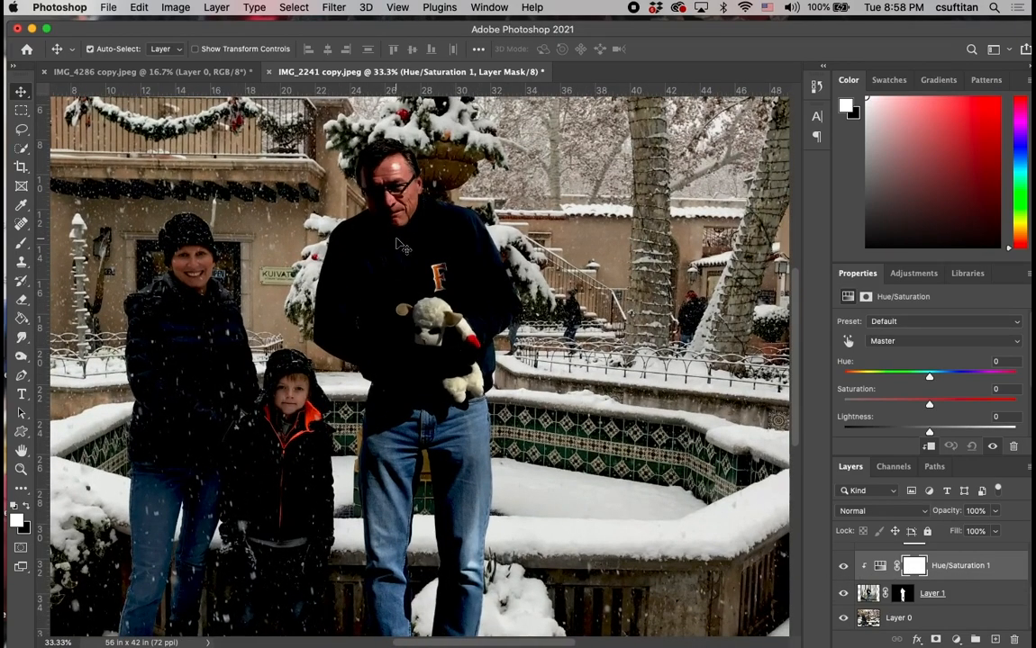
scroll(387, 234, "left", 5)
scroll(387, 235, "up", 3)
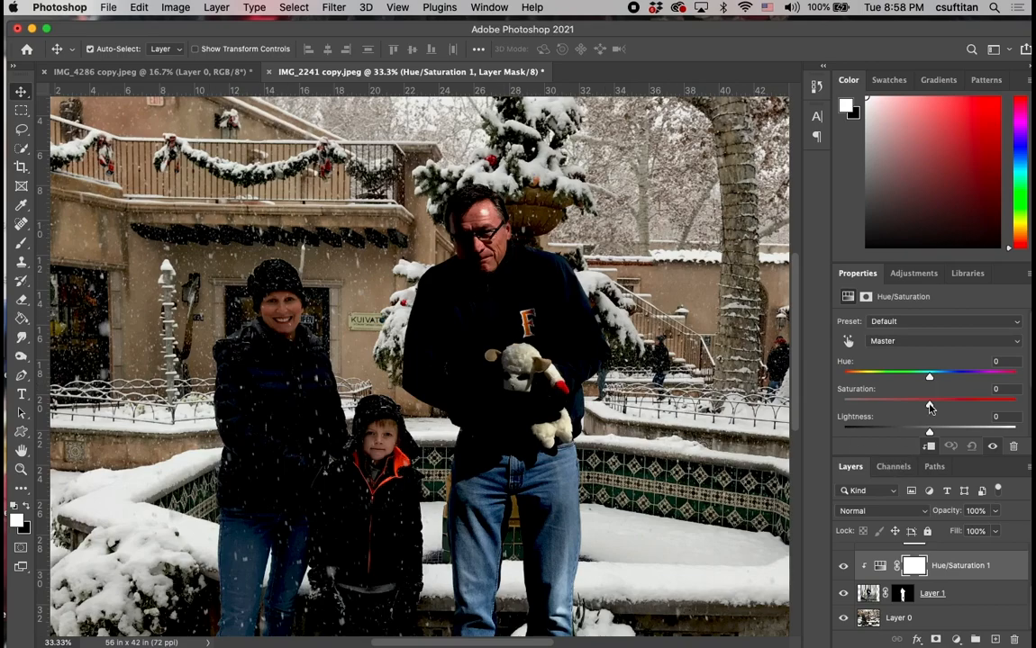
left_click_drag(930, 407, 907, 409)
left_click_drag(908, 408, 905, 408)
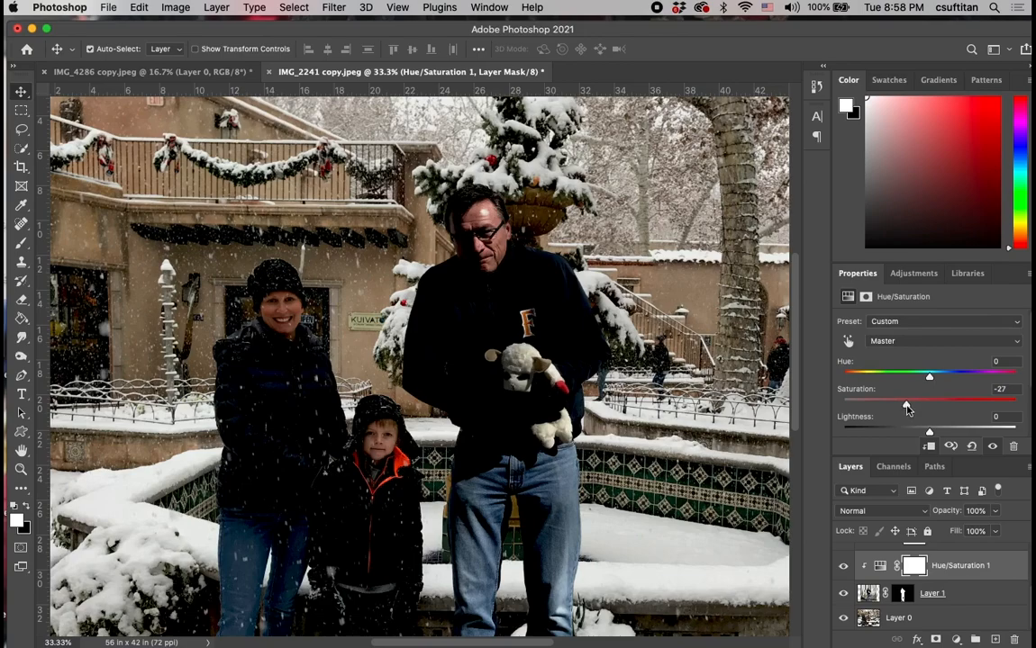
left_click_drag(930, 436, 934, 436)
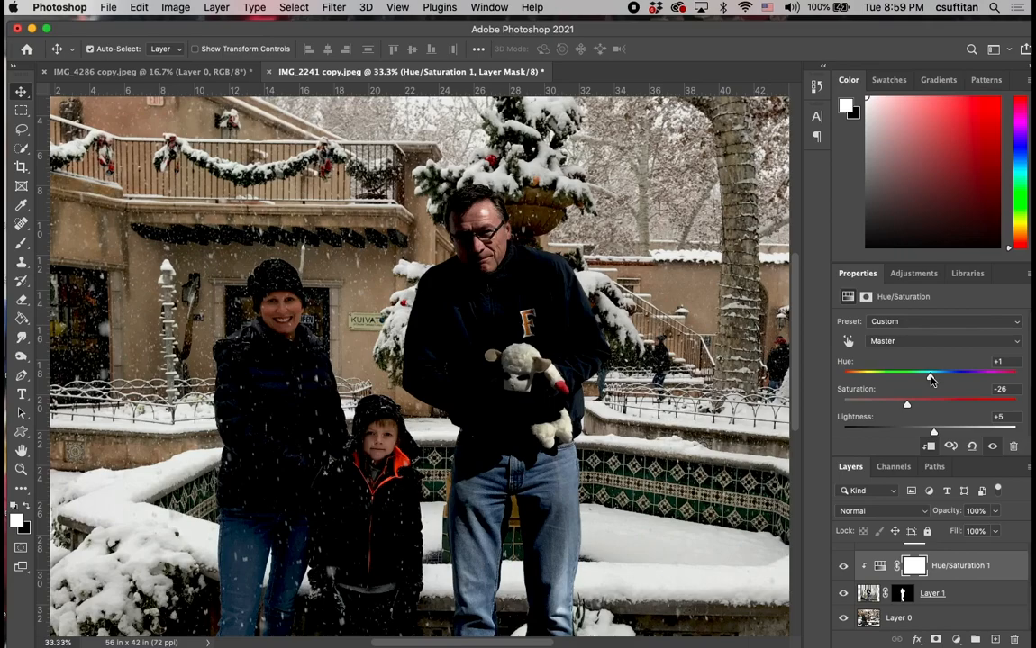
mouse_move(939, 379)
left_mouse_down()
mouse_move(911, 380)
mouse_move(920, 380)
left_mouse_up()
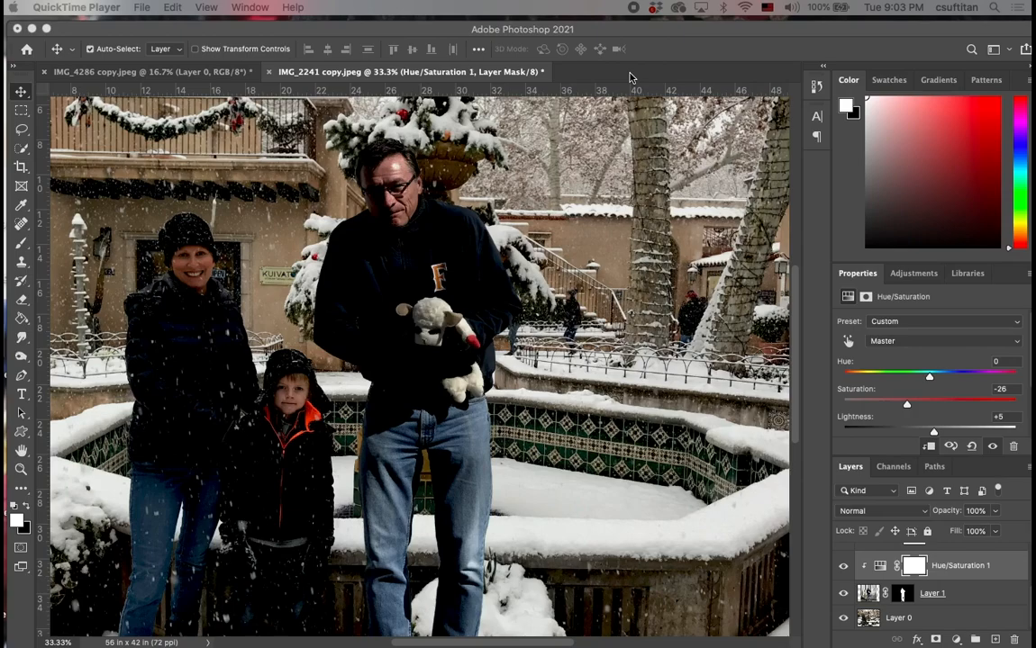
Move the man on Layer 1 away from the fountain to the other side of the woman, at the photo's left edge.
left_click(596, 31)
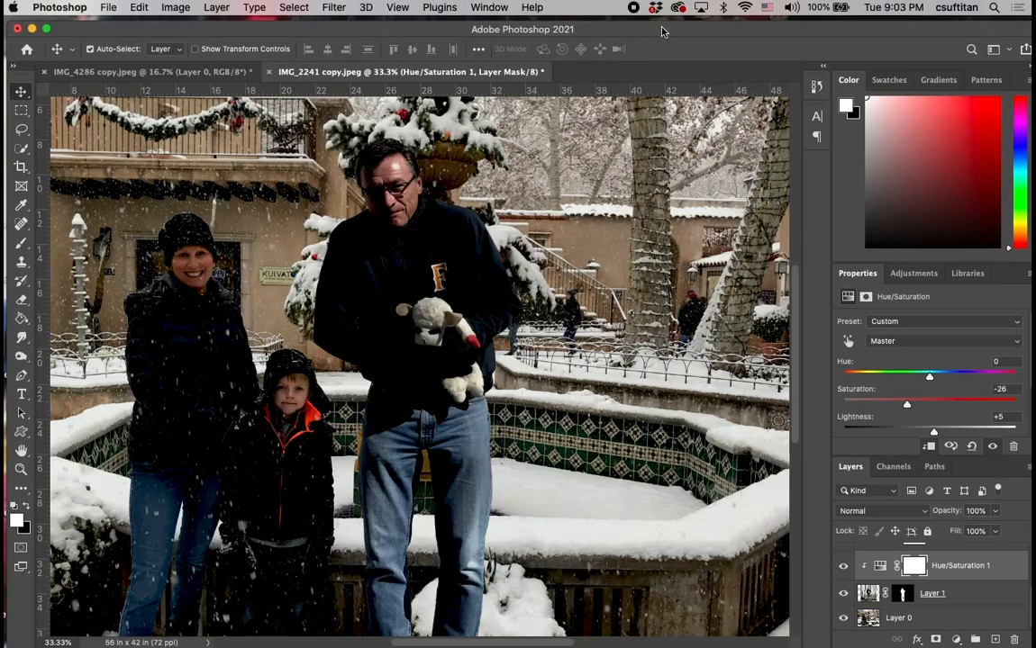
key("super+minus")
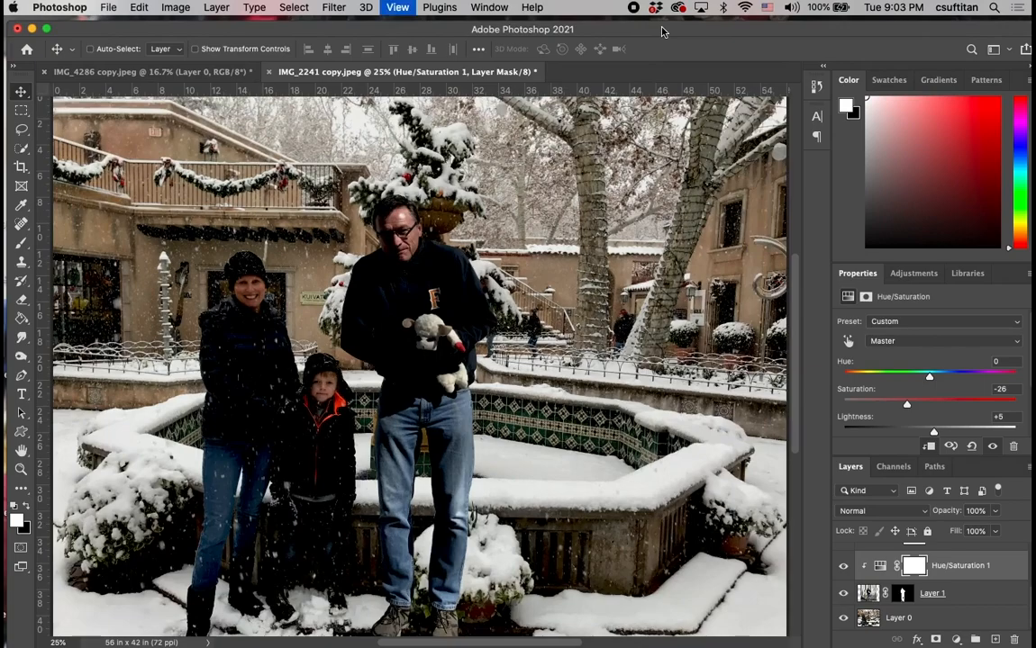
key("super+minus")
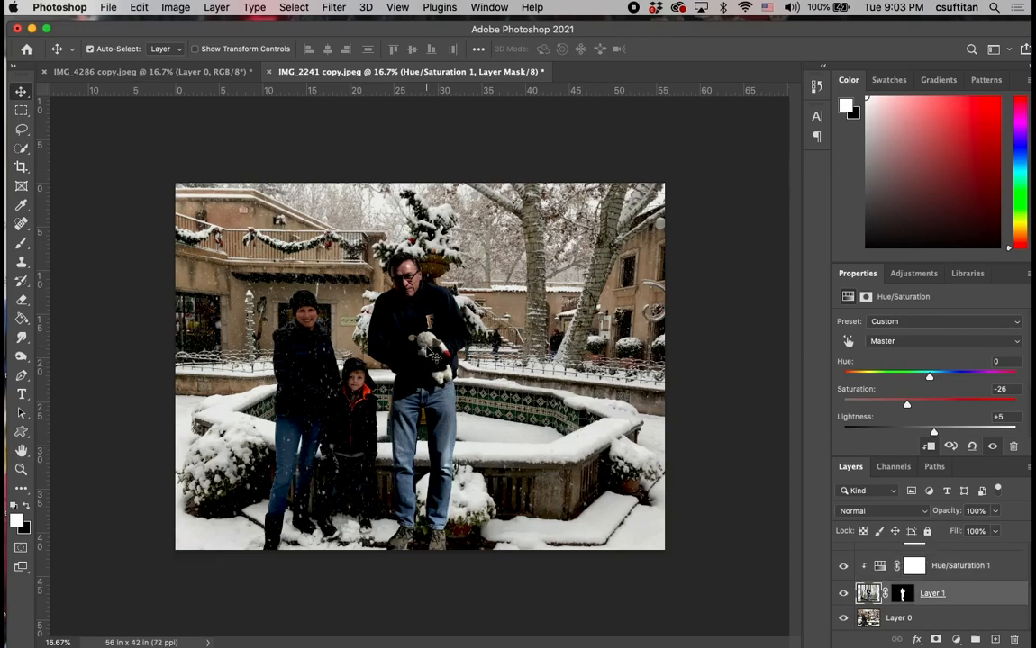
left_click_drag(430, 353, 241, 357)
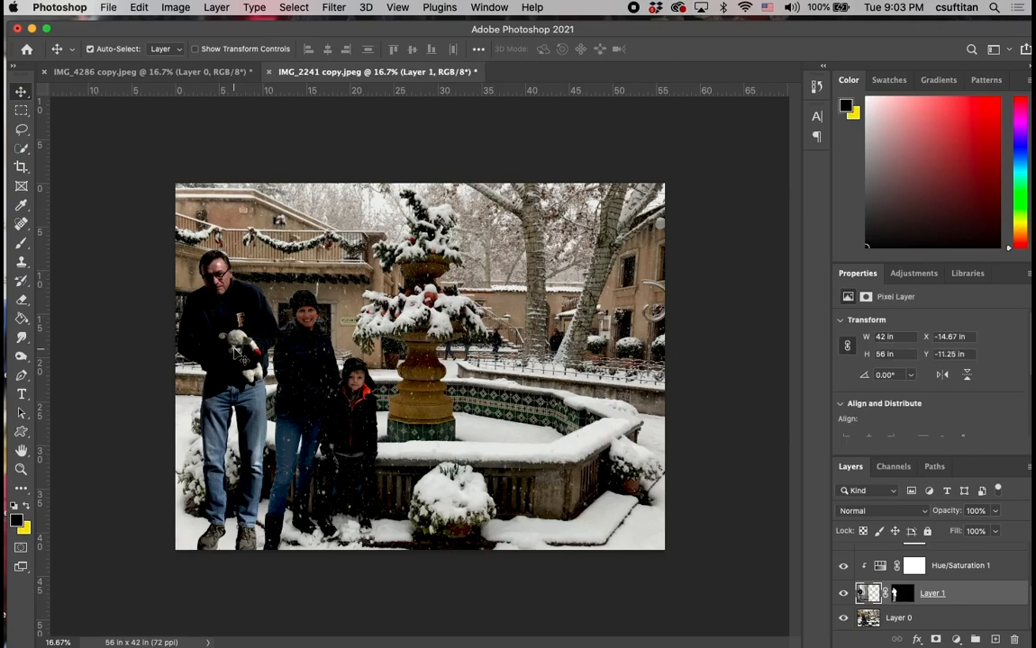
left_click(135, 8)
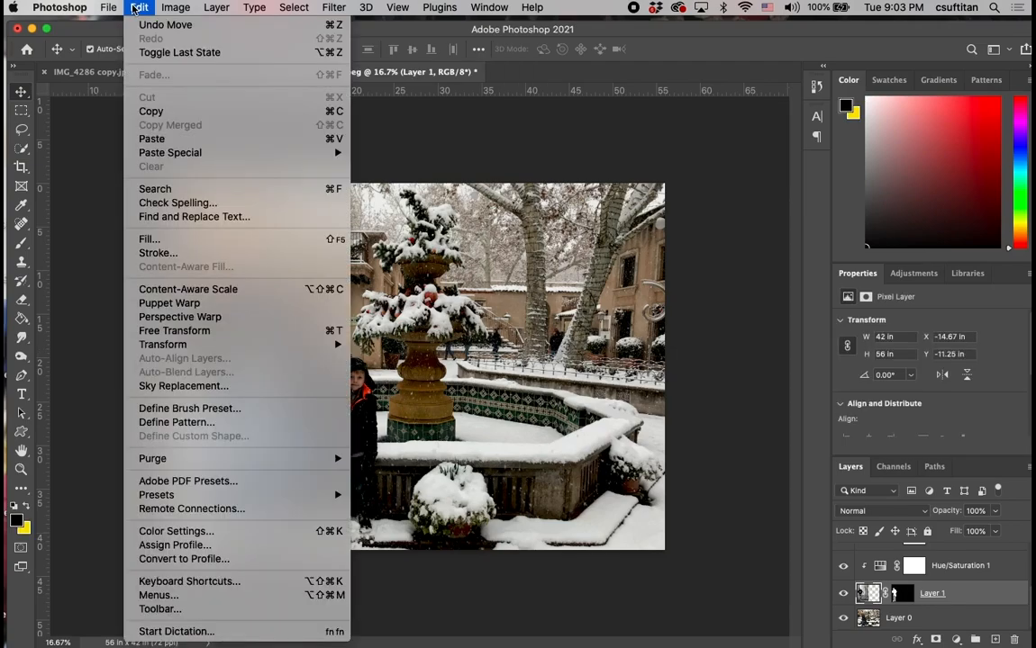
mouse_move(176, 344)
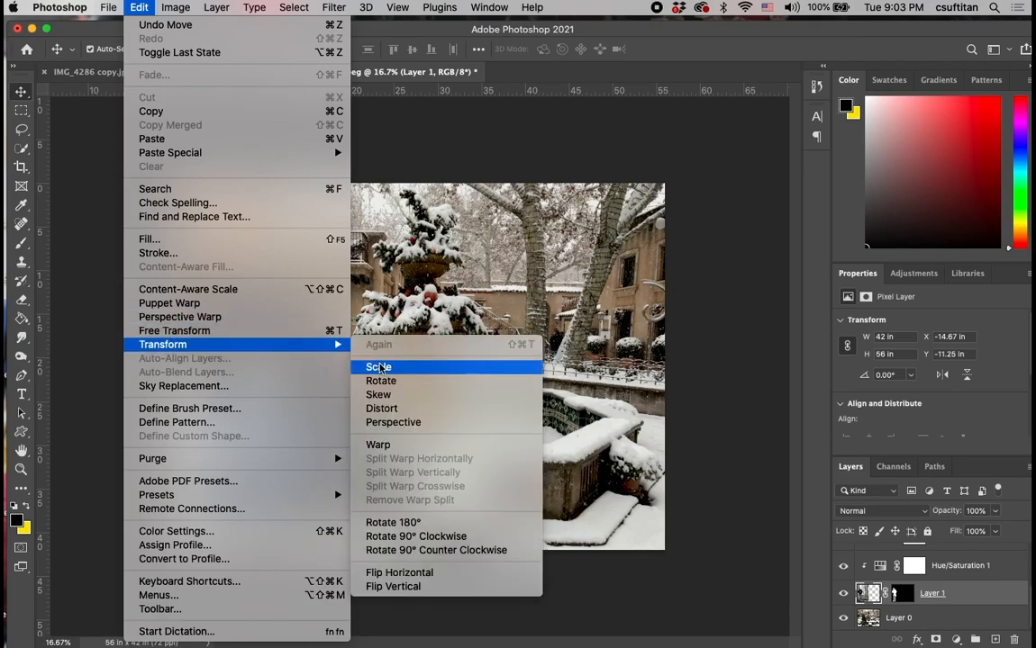
left_click(379, 368)
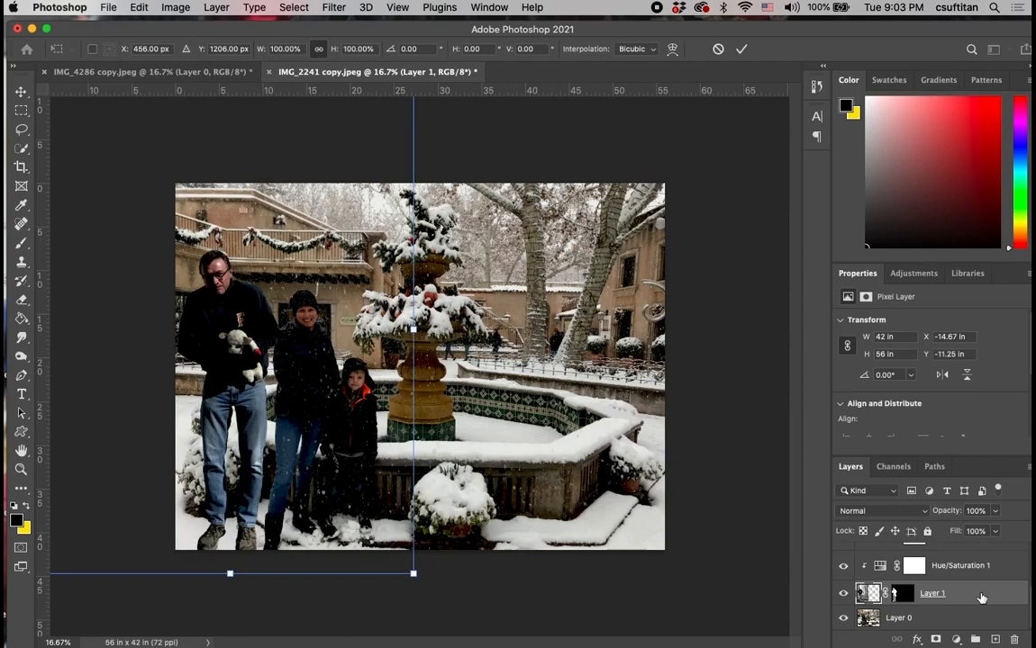
key("Return")
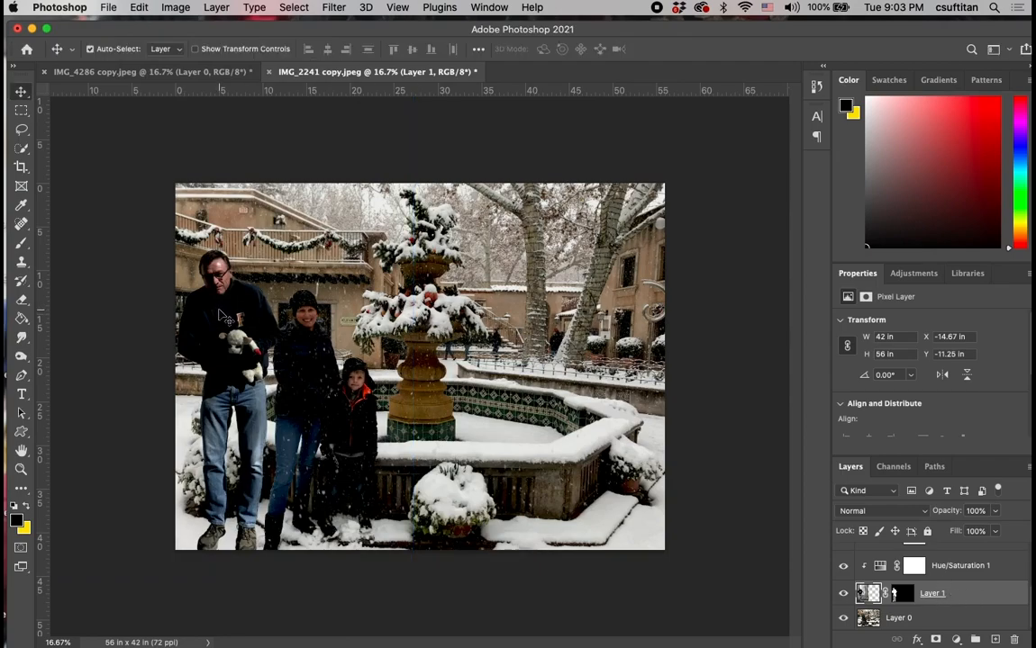
Scale the man on Layer 1 to about 88.25% and reposition him beside the woman with his feet near the photo's bottom edge.
left_click(136, 7)
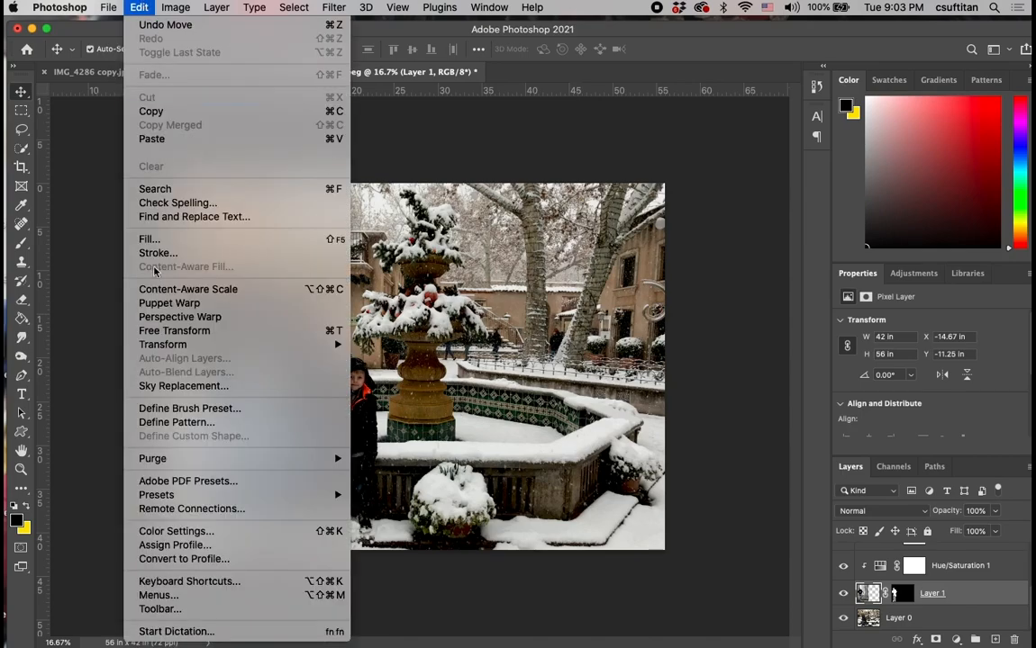
mouse_move(164, 344)
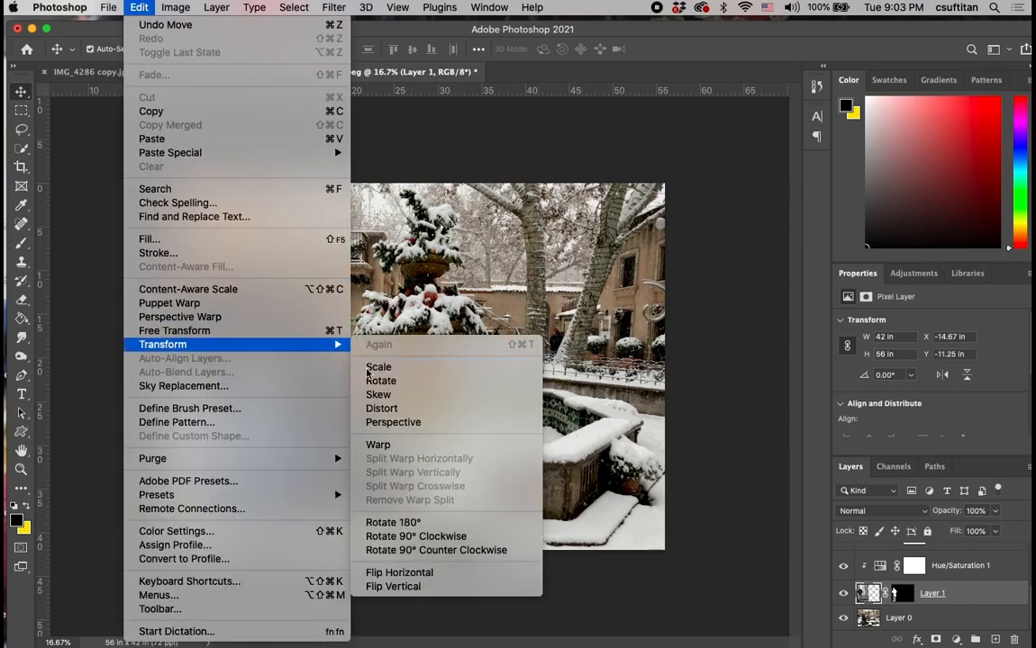
left_click(376, 368)
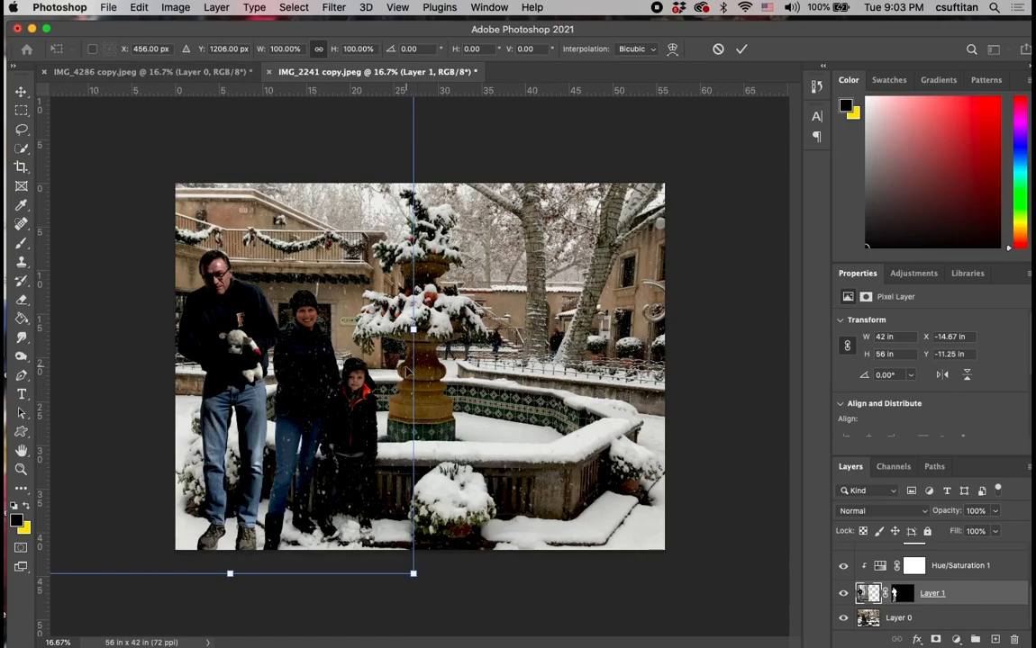
left_click_drag(411, 575, 364, 509)
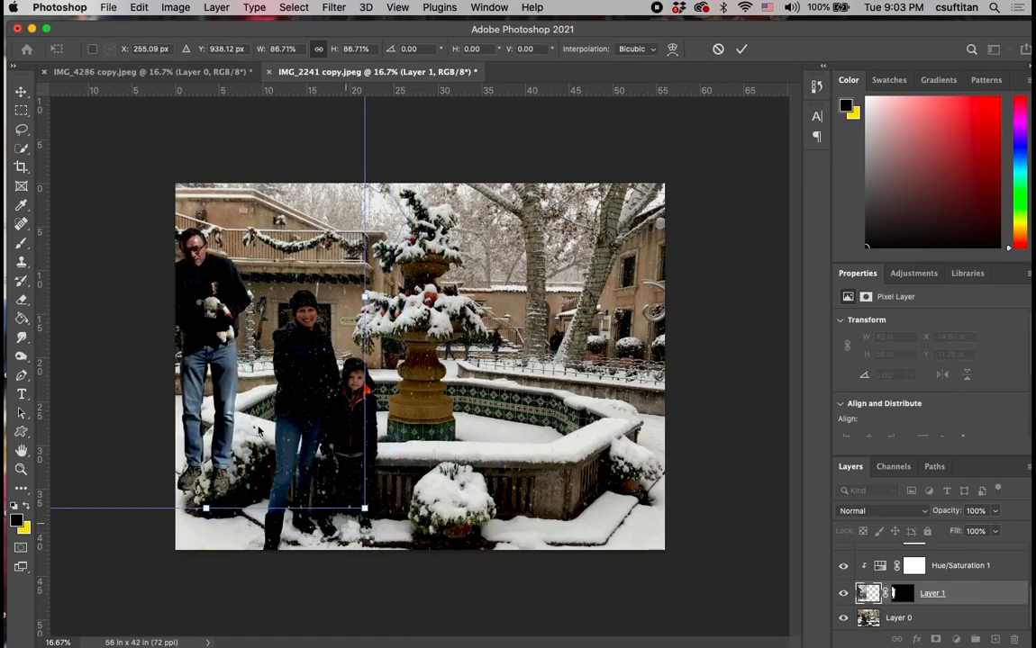
left_click_drag(216, 380, 247, 452)
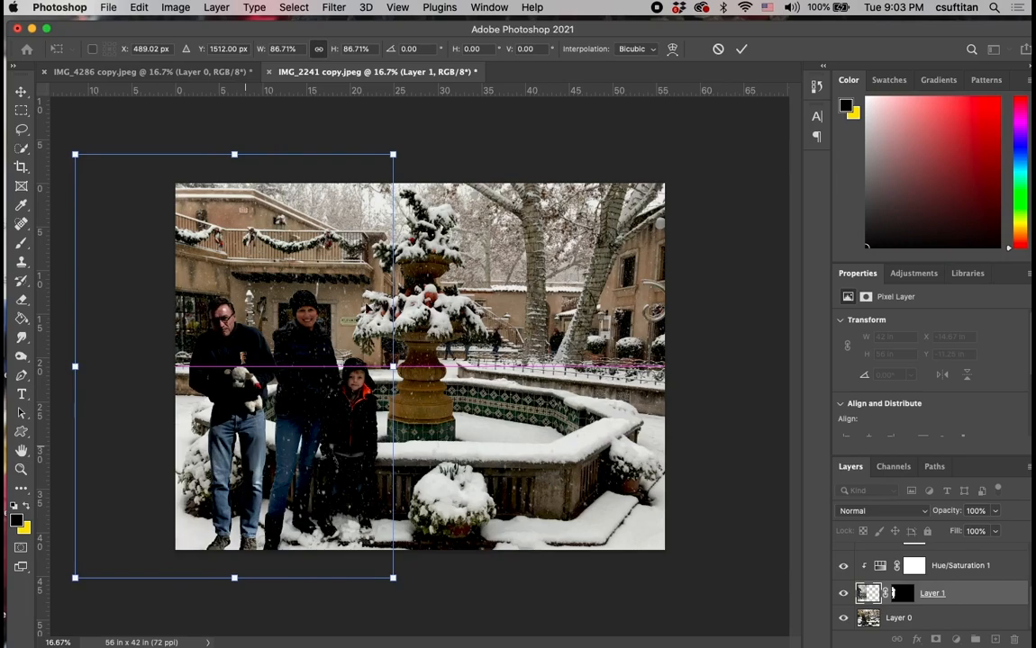
left_click_drag(392, 155, 398, 150)
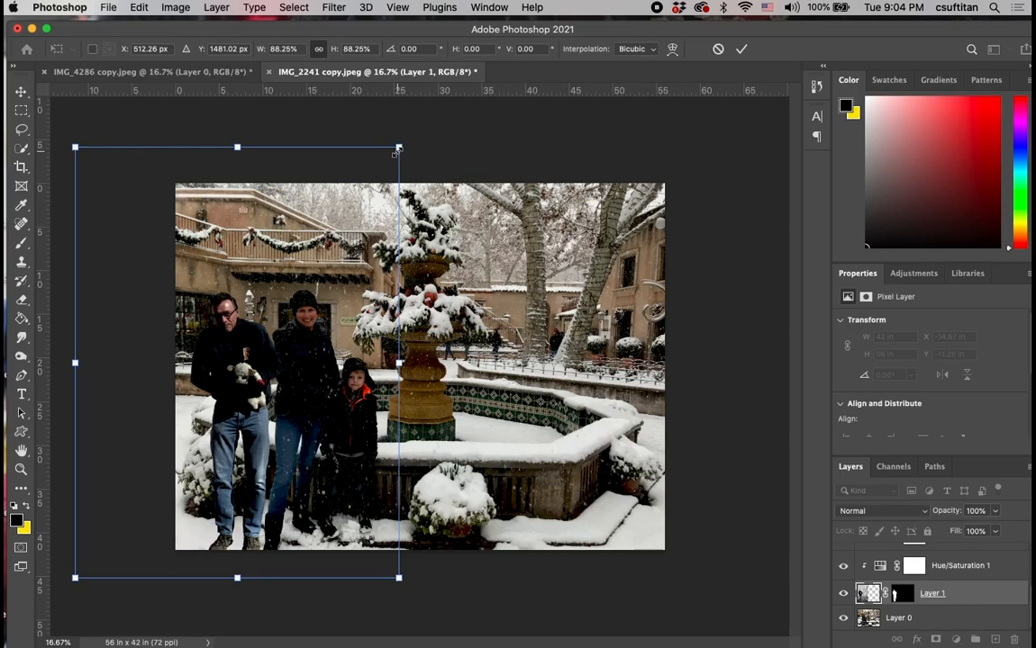
key("Return")
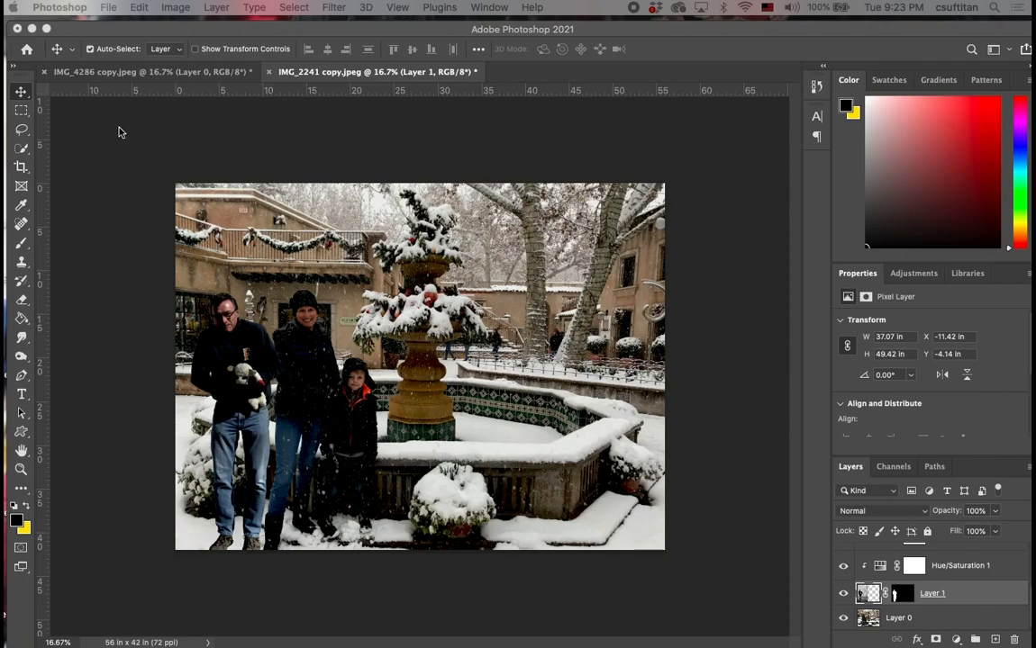
Examine the sharpness of the man on Layer 1 up close against the woman and boy beside him.
left_click(155, 135)
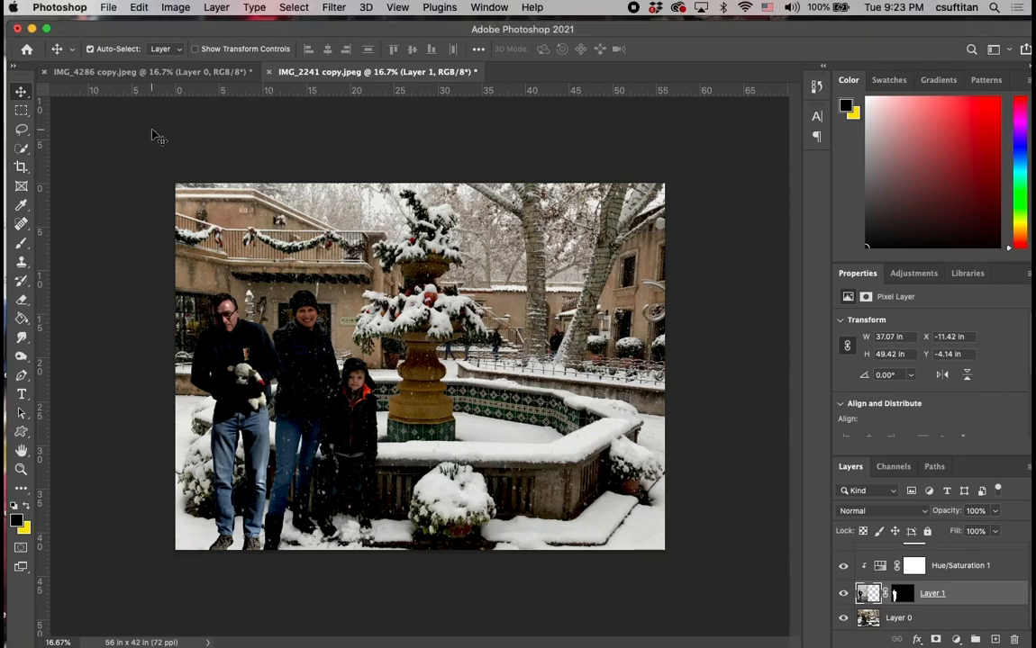
key("super+equal")
key("super+equal")
key("super+equal")
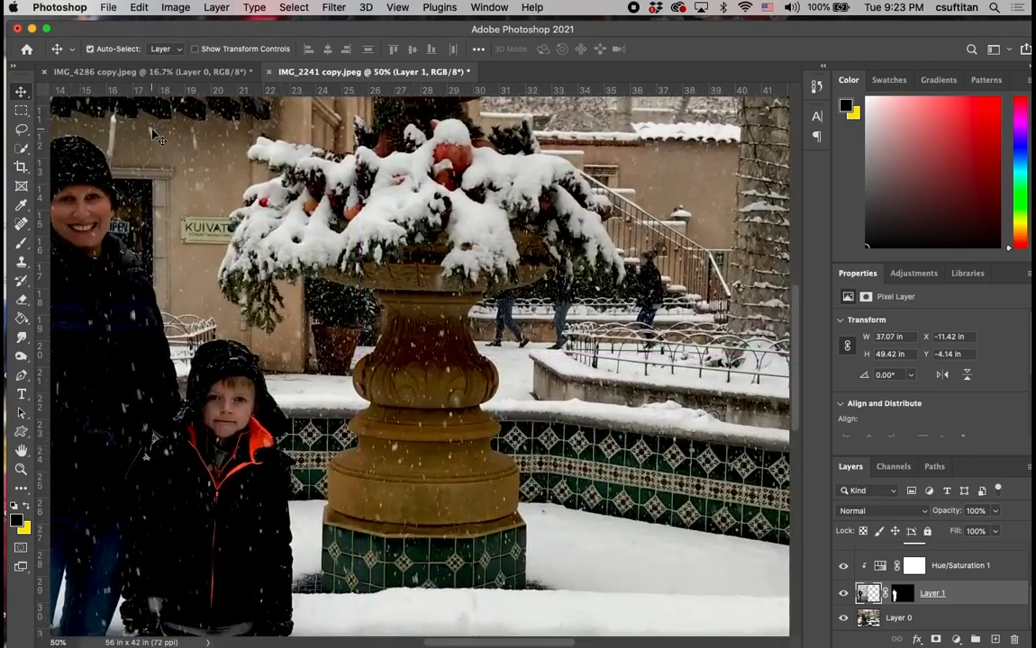
scroll(153, 130, "left", 3)
scroll(153, 130, "up", 2)
scroll(153, 131, "right", 2)
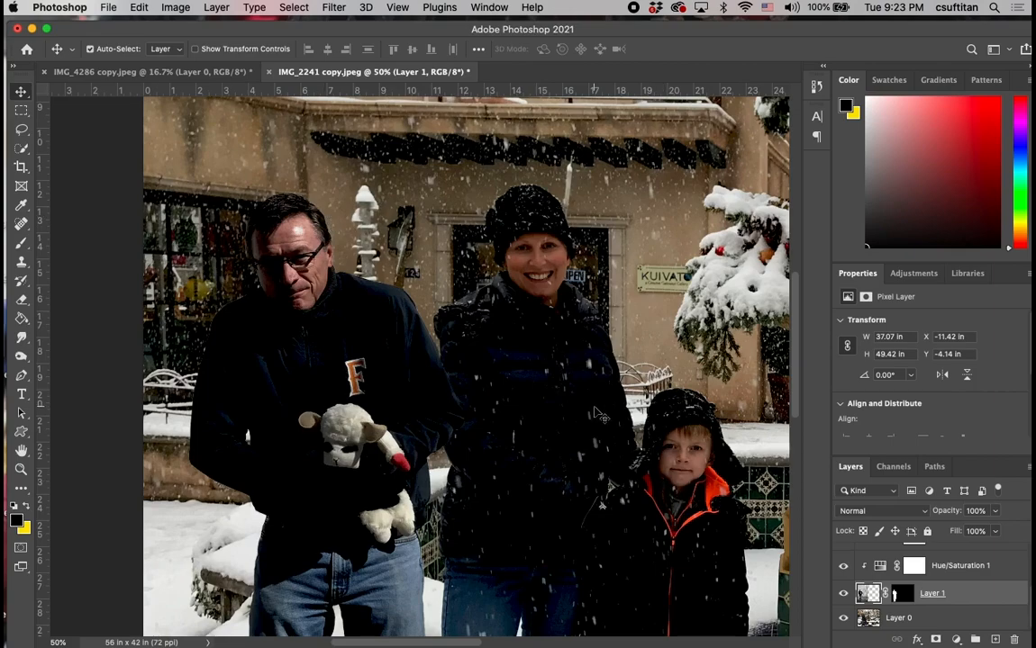
key("super+equal")
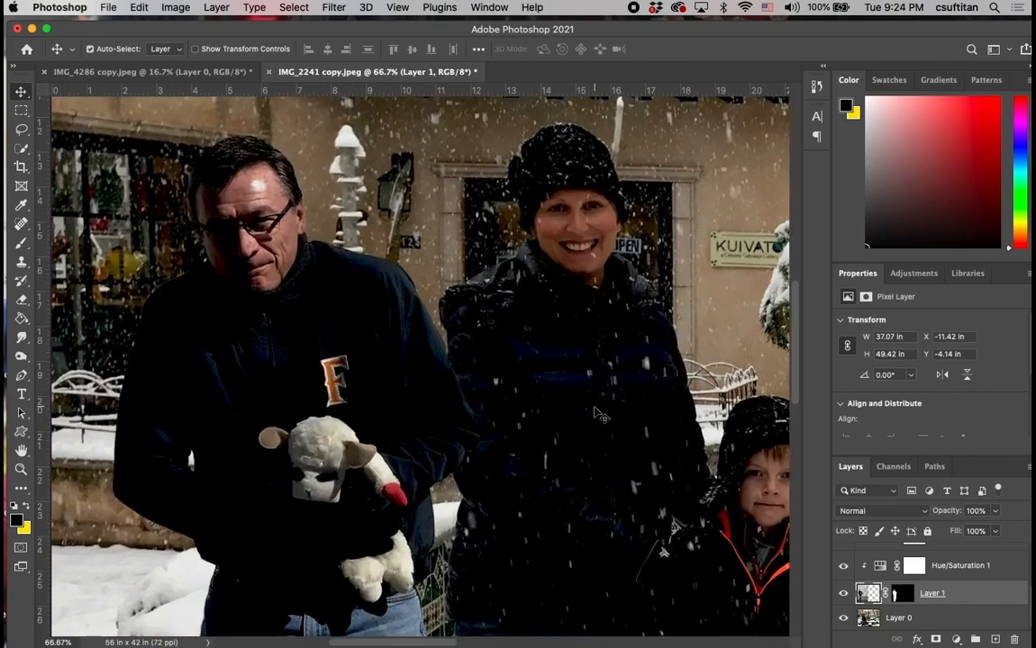
scroll(423, 263, "up", 1)
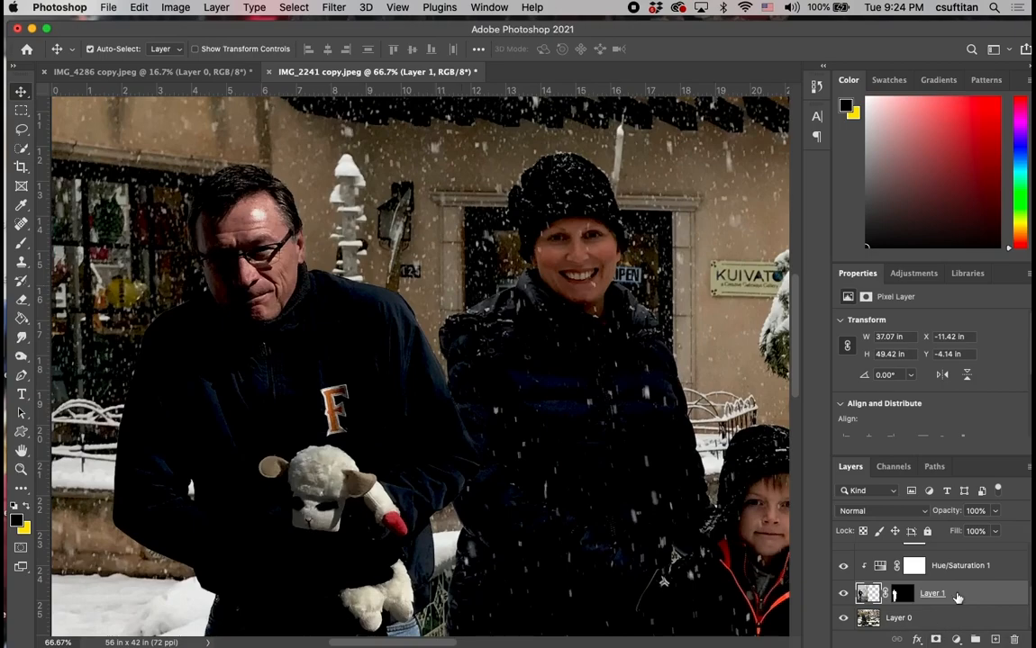
Apply a Field Blur of 3 px to the man on Layer 1 to soften him to the photo's sharpness.
left_click(332, 8)
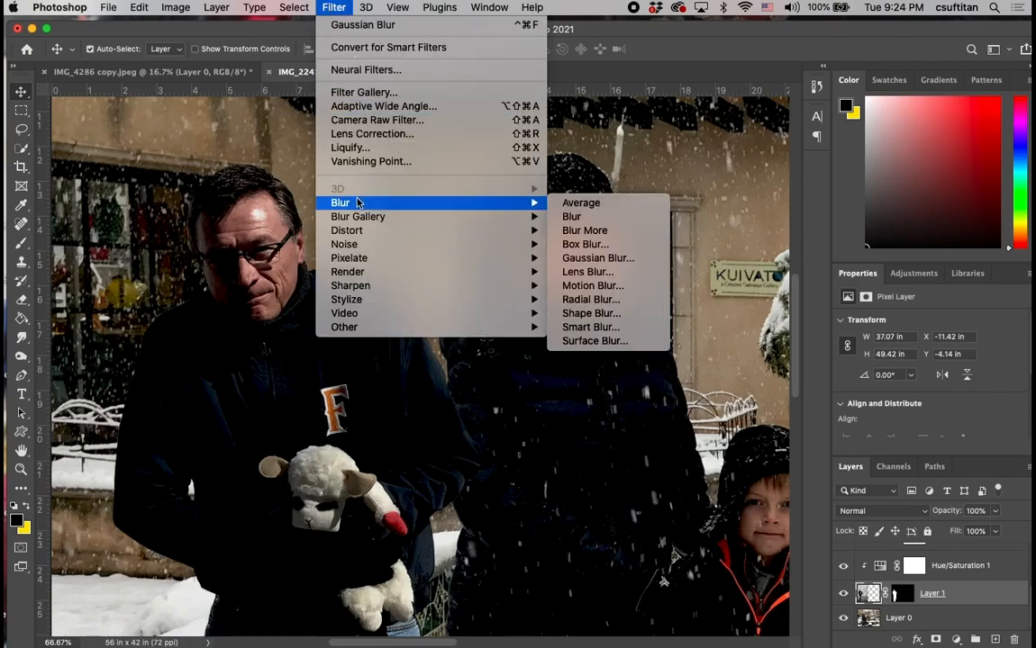
mouse_move(355, 219)
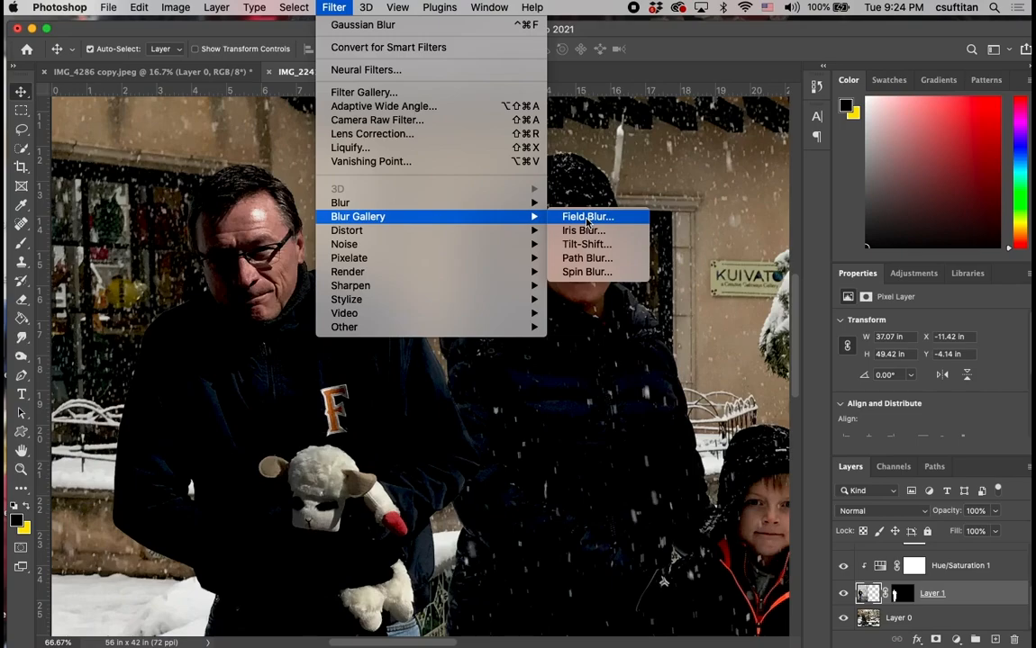
left_click(587, 218)
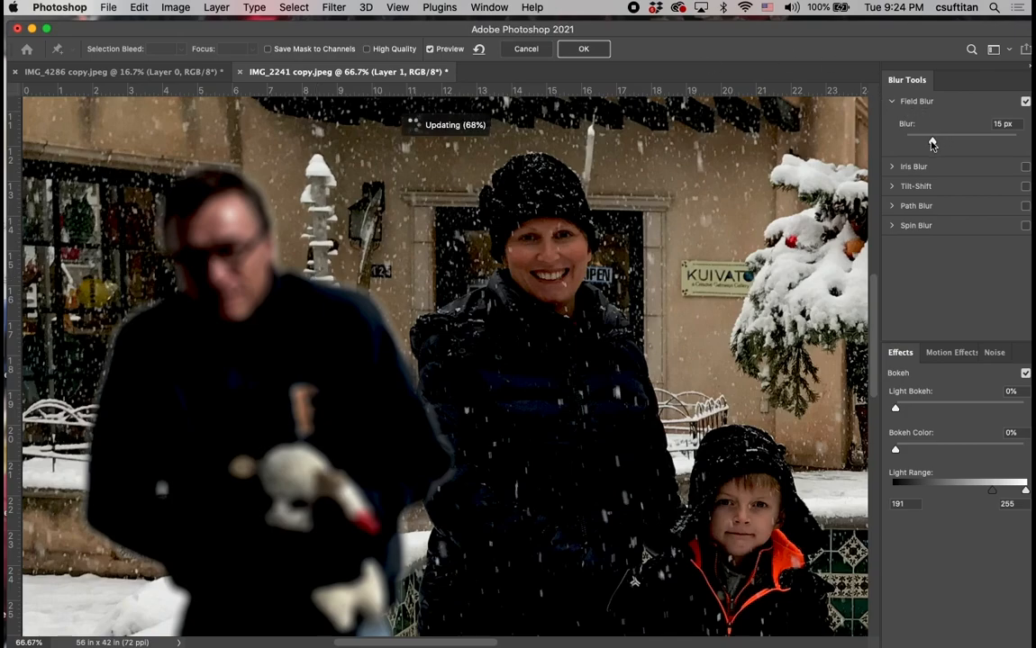
left_click_drag(931, 144, 916, 146)
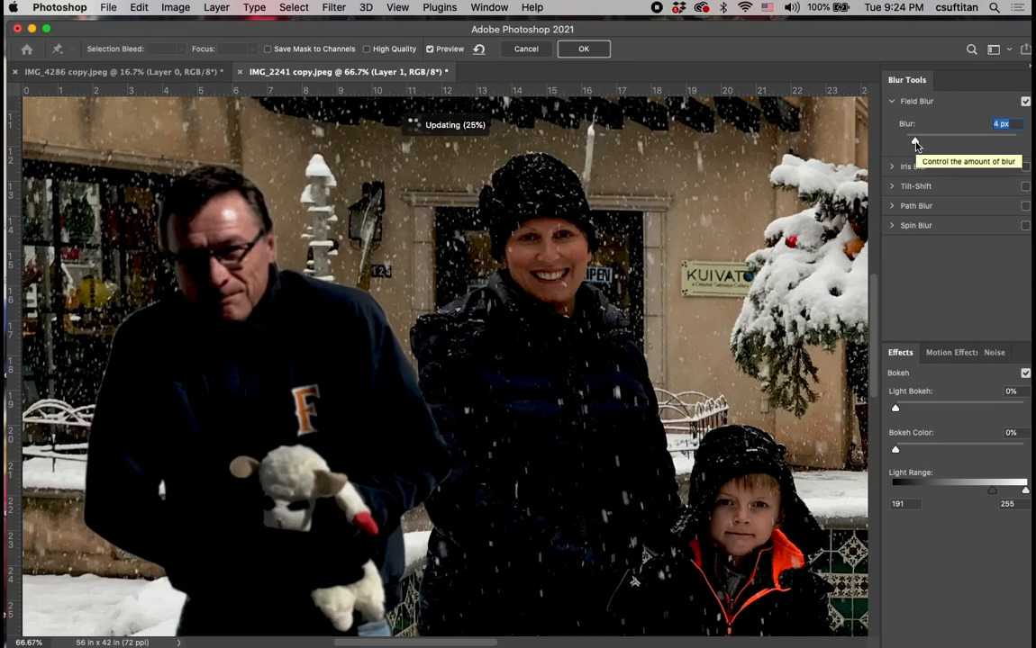
left_click_drag(916, 144, 912, 144)
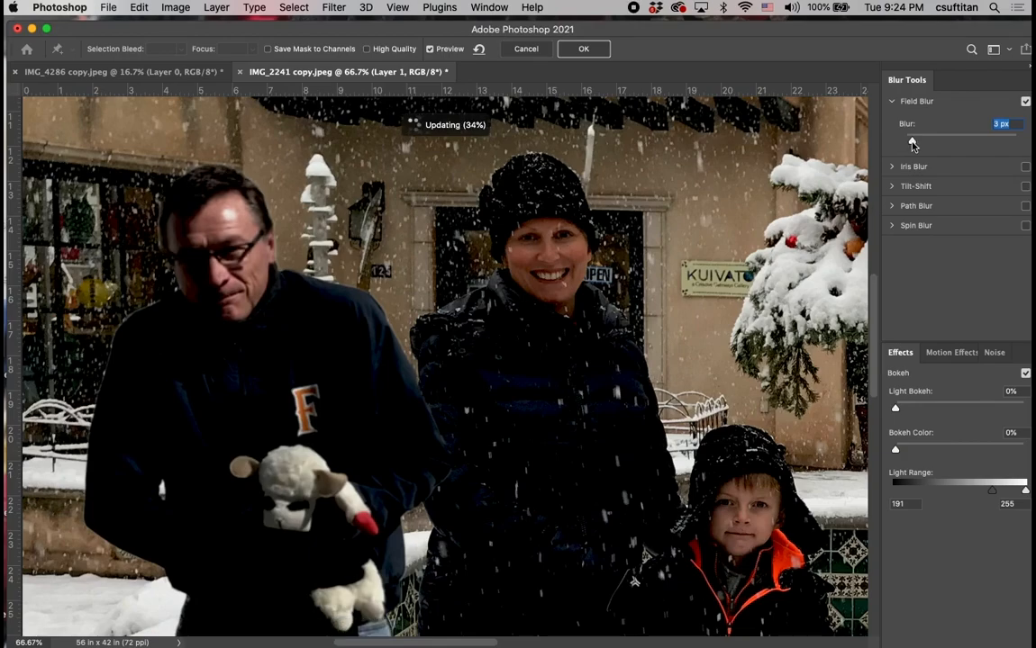
left_click_drag(913, 144, 910, 144)
left_click_drag(912, 144, 914, 145)
left_click(584, 49)
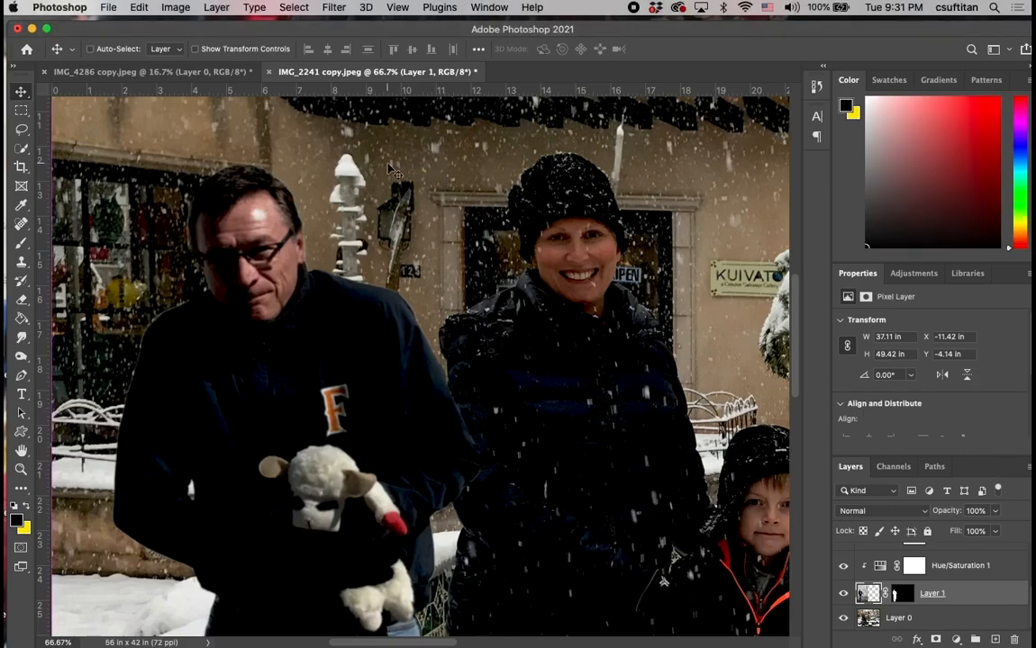
Move the man on Layer 1 to the other side of the fountain and feather his layer mask by 1.4 px in Select and Mask.
key("super+0")
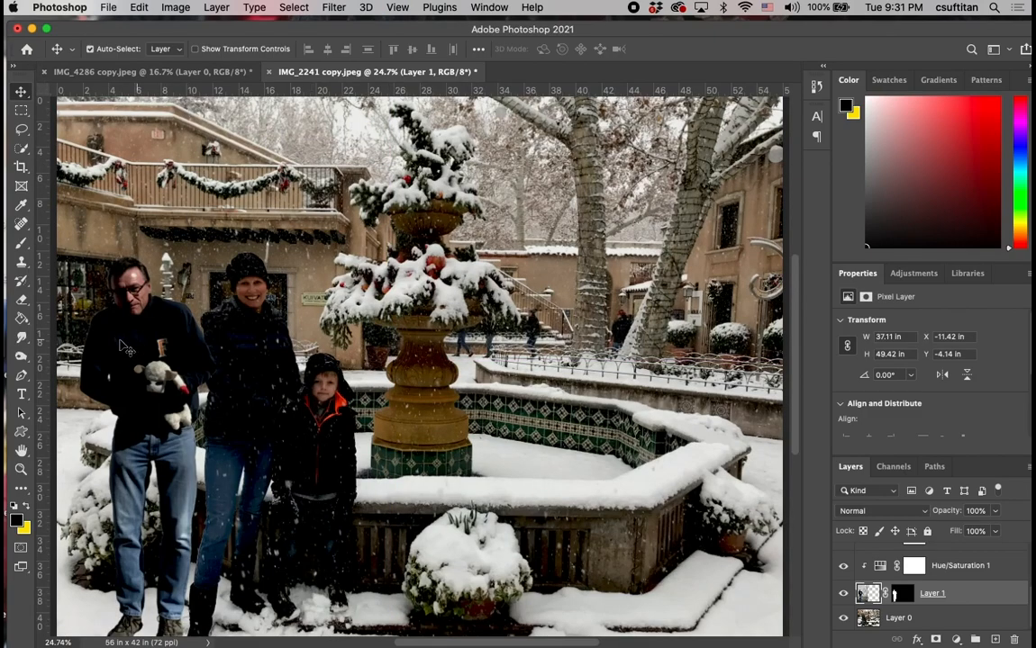
left_click_drag(134, 337, 573, 330)
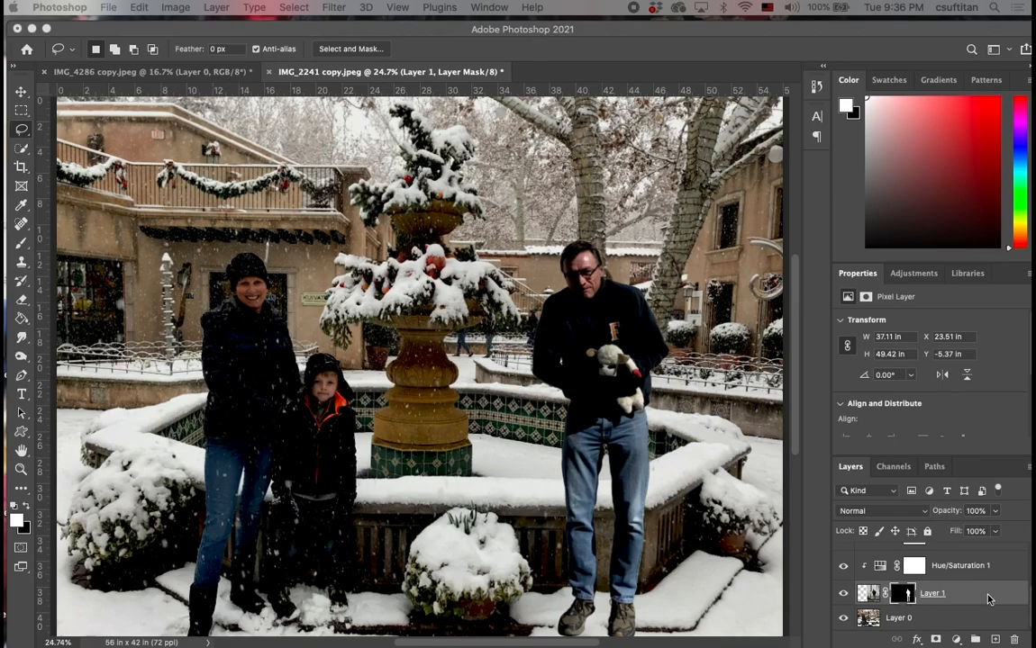
left_click(868, 593)
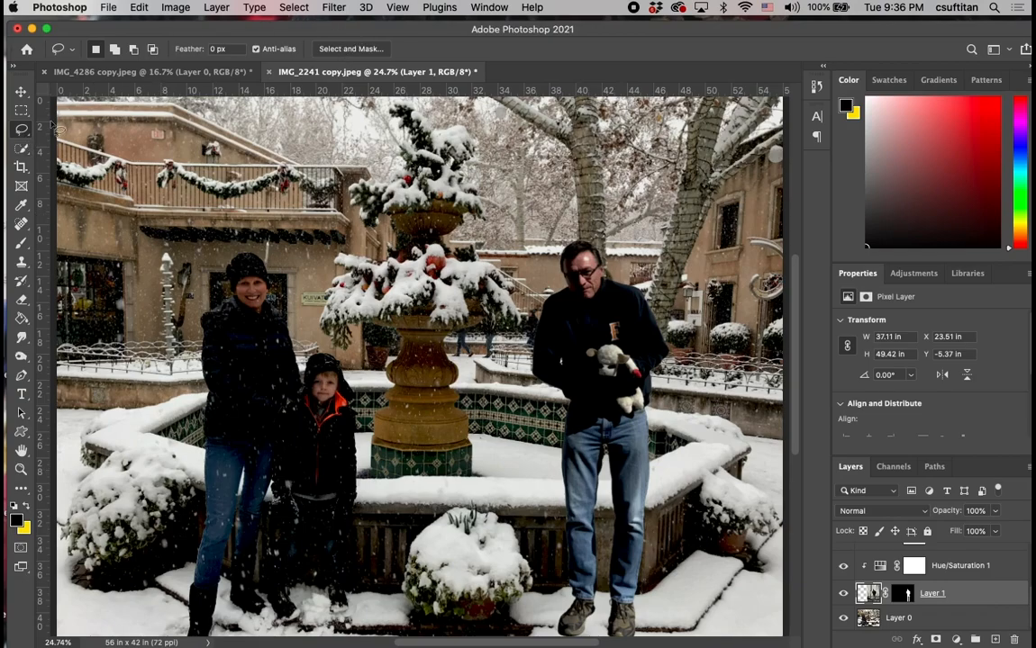
left_click(350, 49)
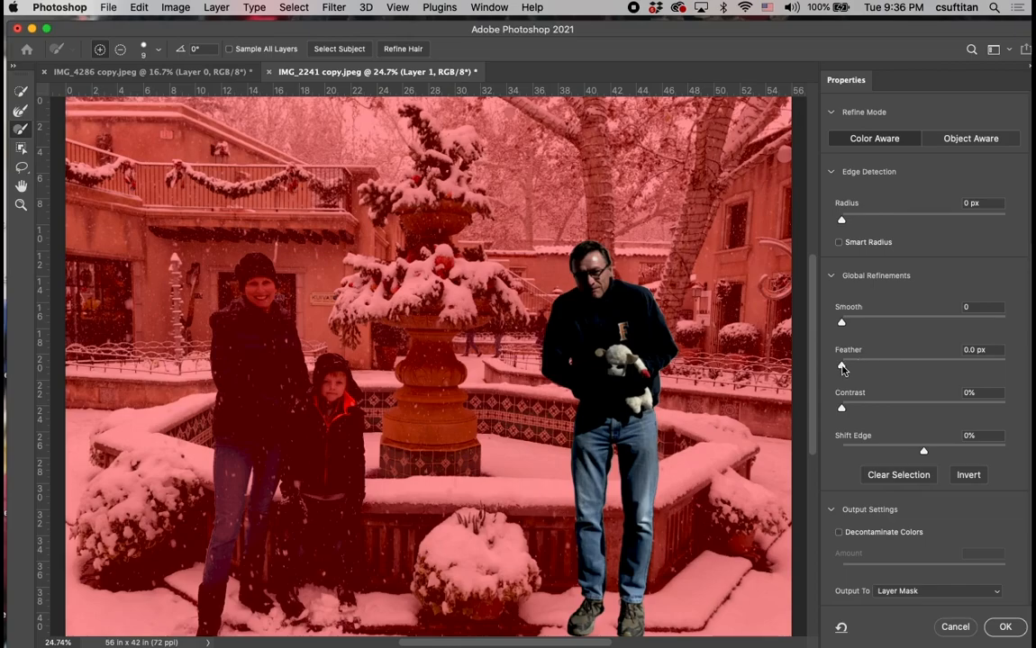
left_click_drag(848, 369, 855, 369)
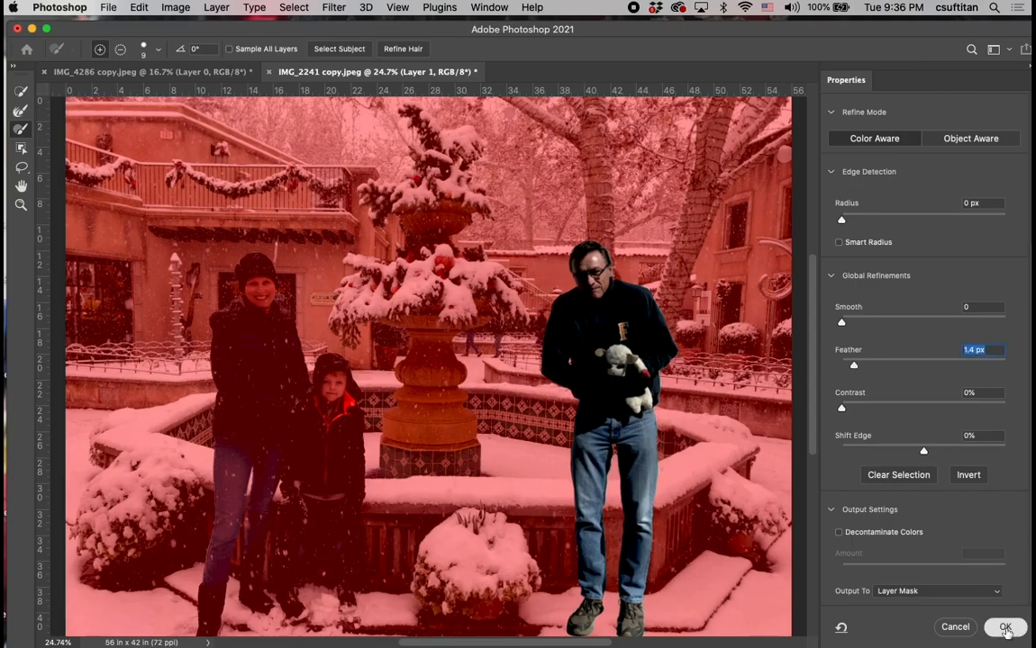
left_click(1005, 628)
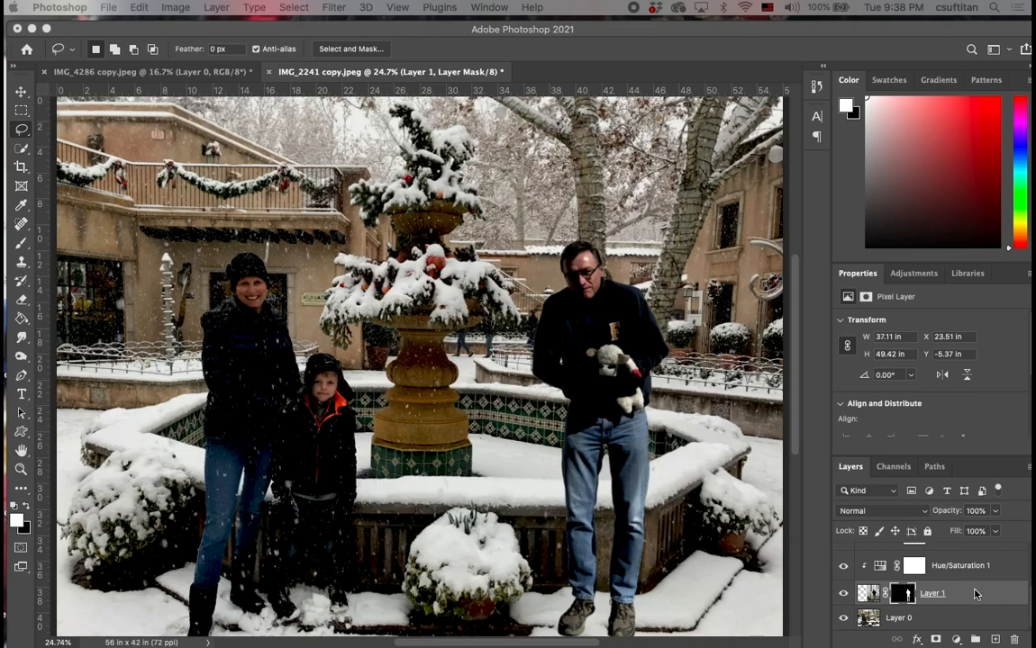
Remove the bright highlight on the man's forehead on Layer 1's image using the Spot Healing Brush at size 15.
left_click(867, 593)
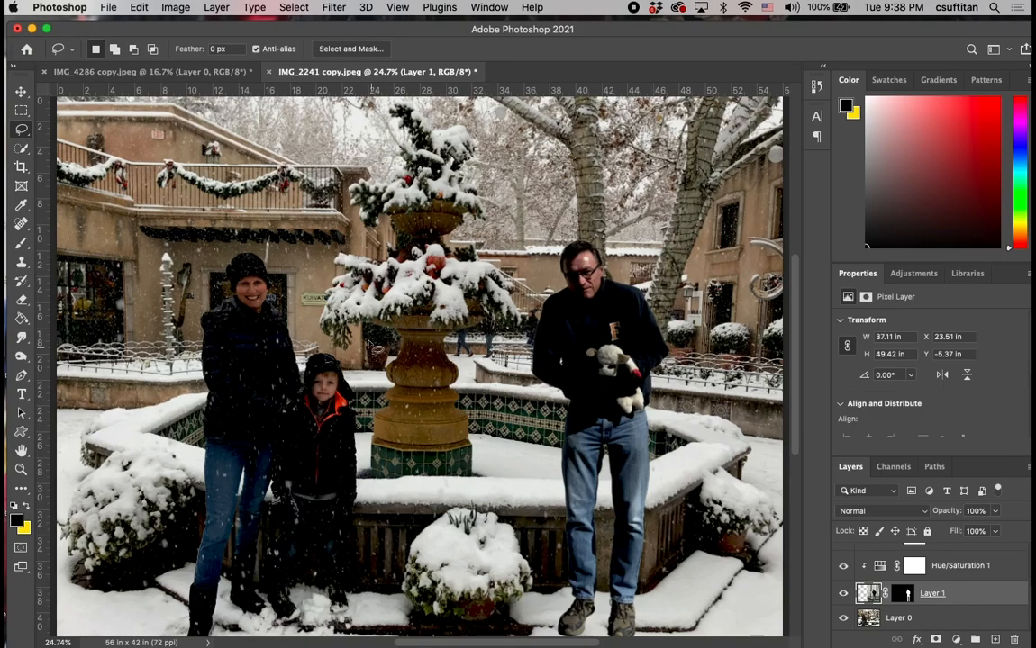
scroll(423, 285, "up", 3)
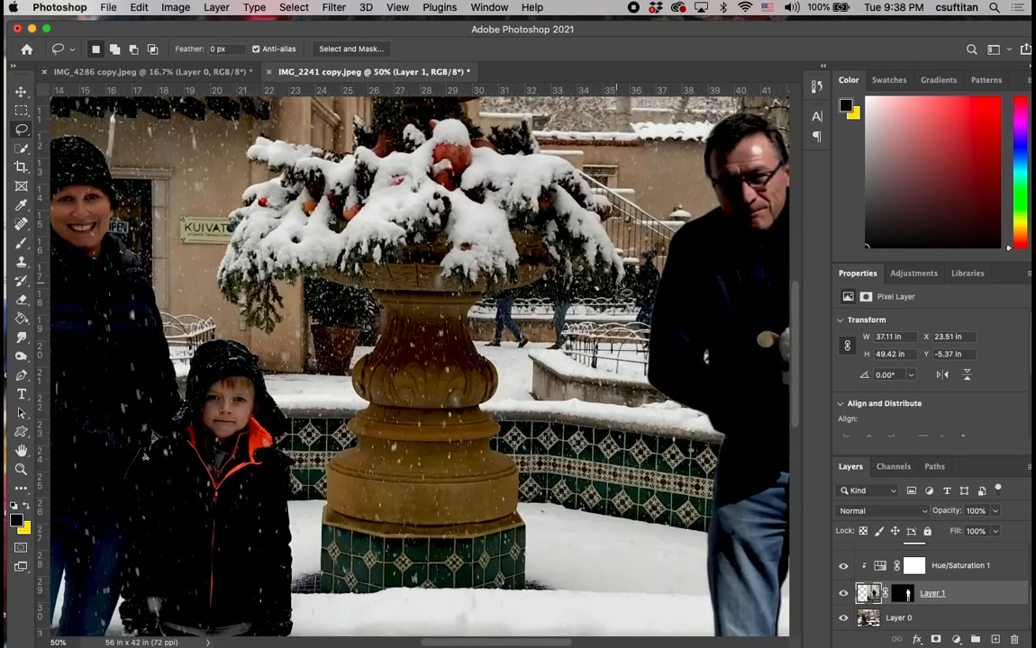
scroll(559, 262, "right", 10)
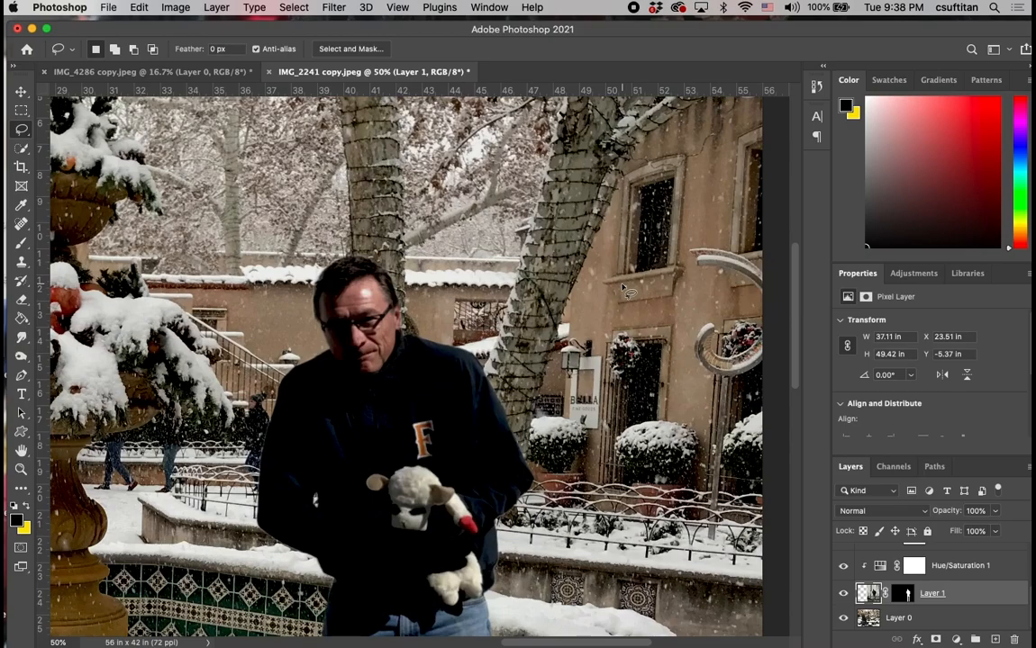
key("super+equal")
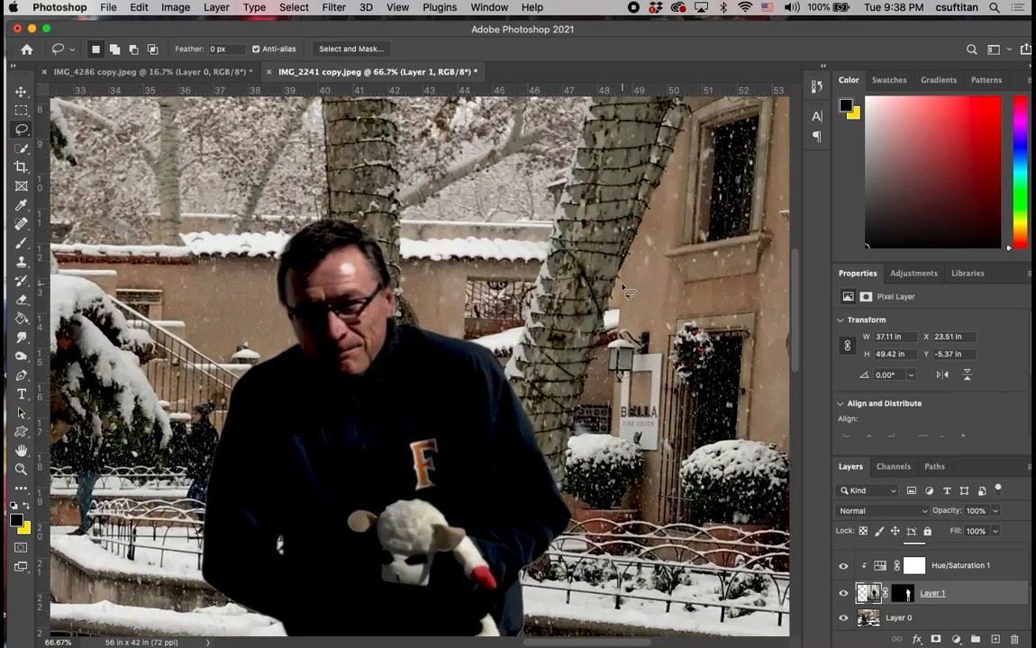
key("super+equal")
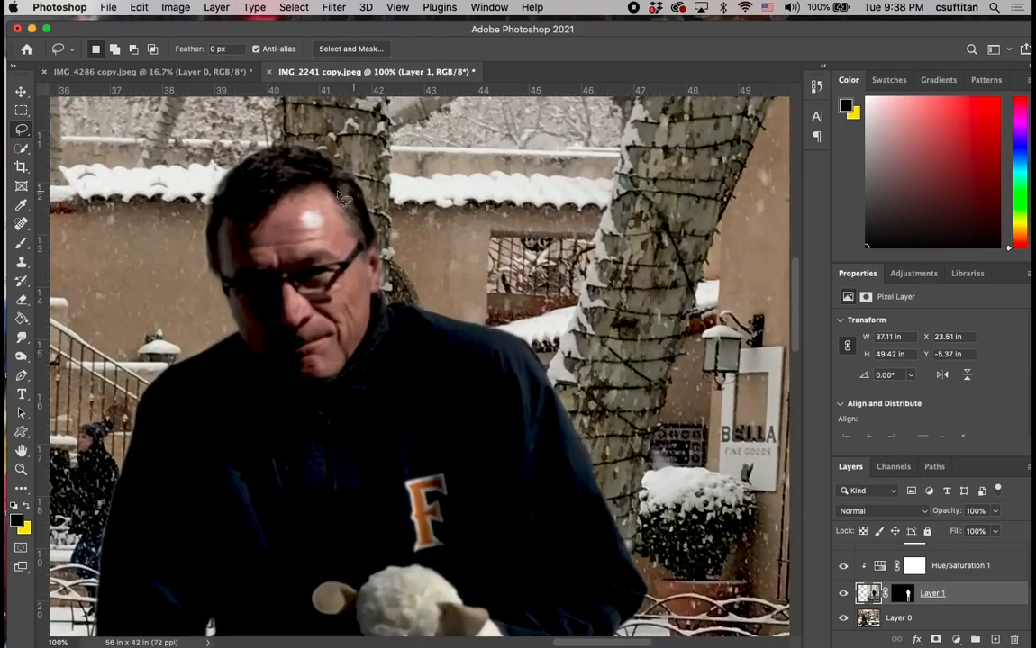
left_click(21, 226)
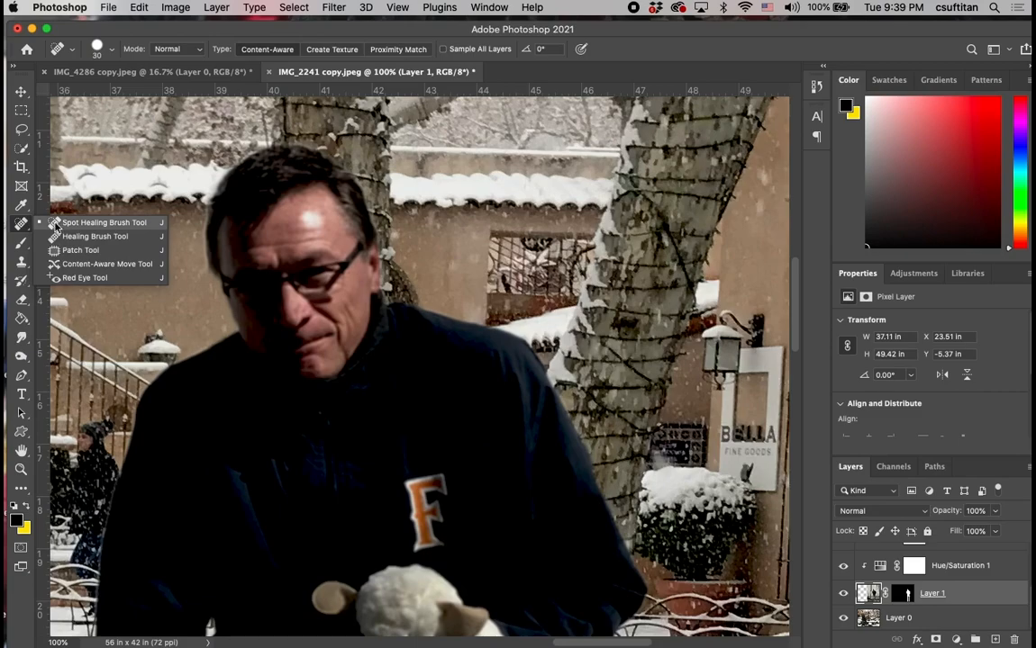
left_click(56, 223)
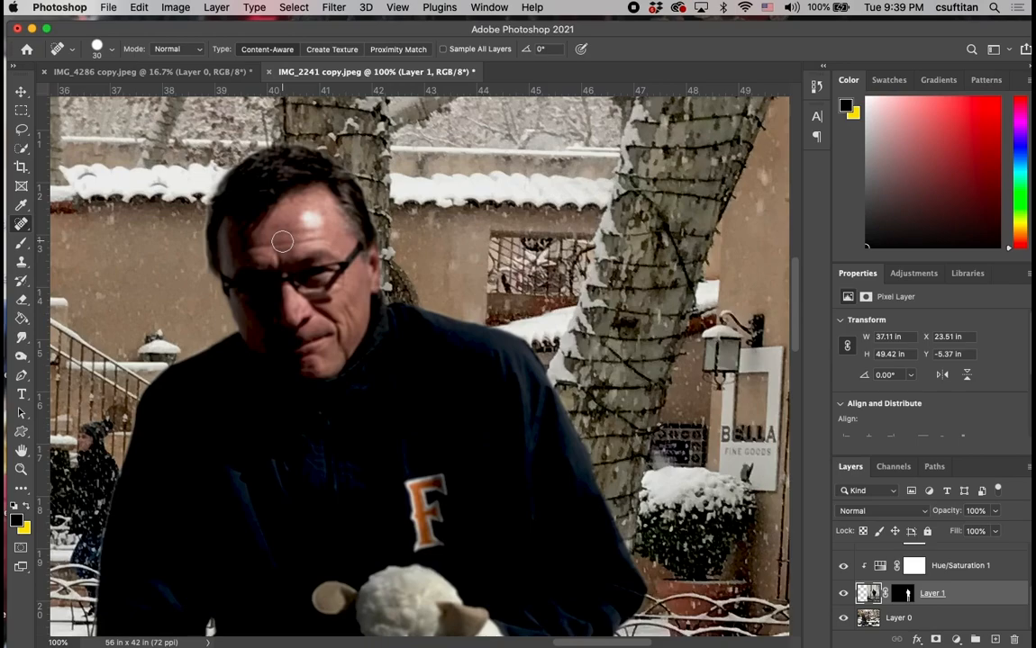
key("bracketleft")
key("bracketleft")
key("bracketleft")
mouse_move(286, 222)
left_mouse_down()
mouse_move(319, 216)
mouse_move(274, 206)
left_mouse_up()
left_click_drag(290, 216, 272, 207)
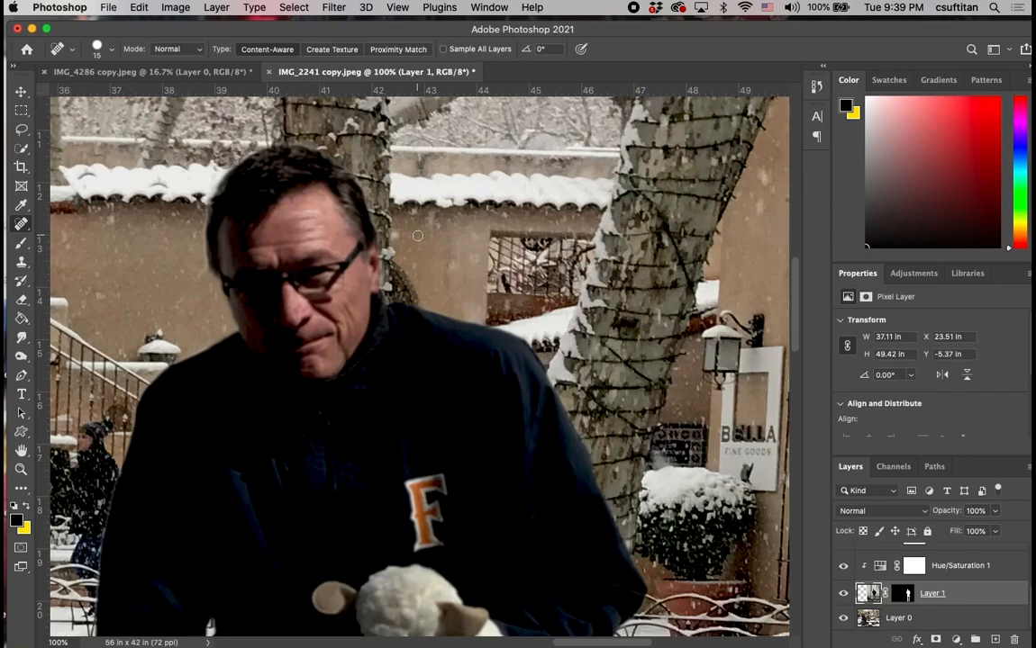
Remove the bright highlights around the knee of the man's jeans using the Spot Healing Brush at size 40.
scroll(417, 236, "down", 10)
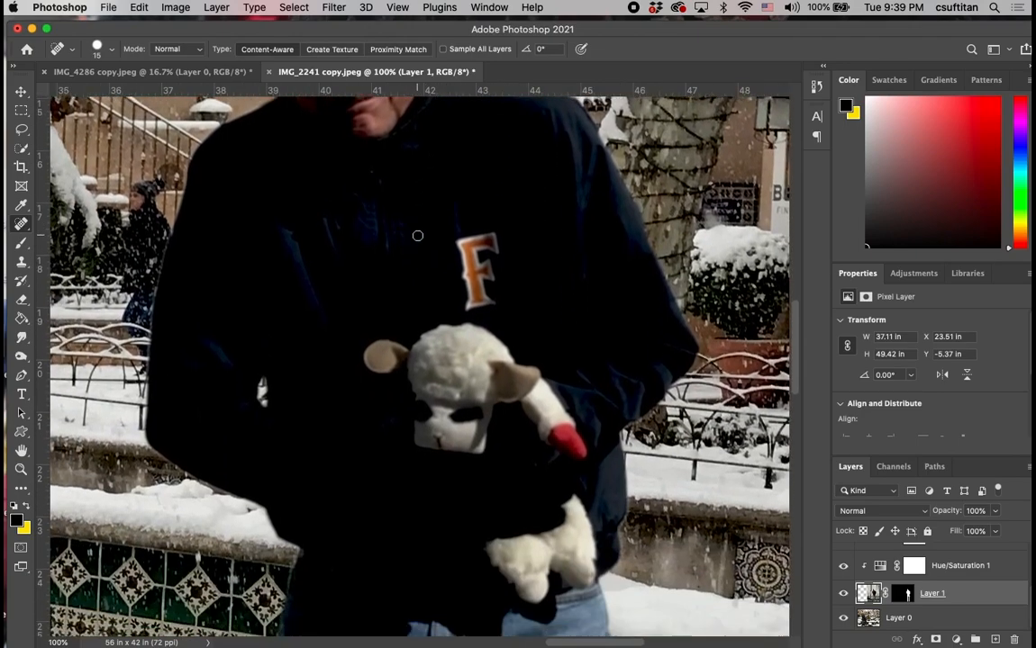
scroll(417, 236, "down", 10)
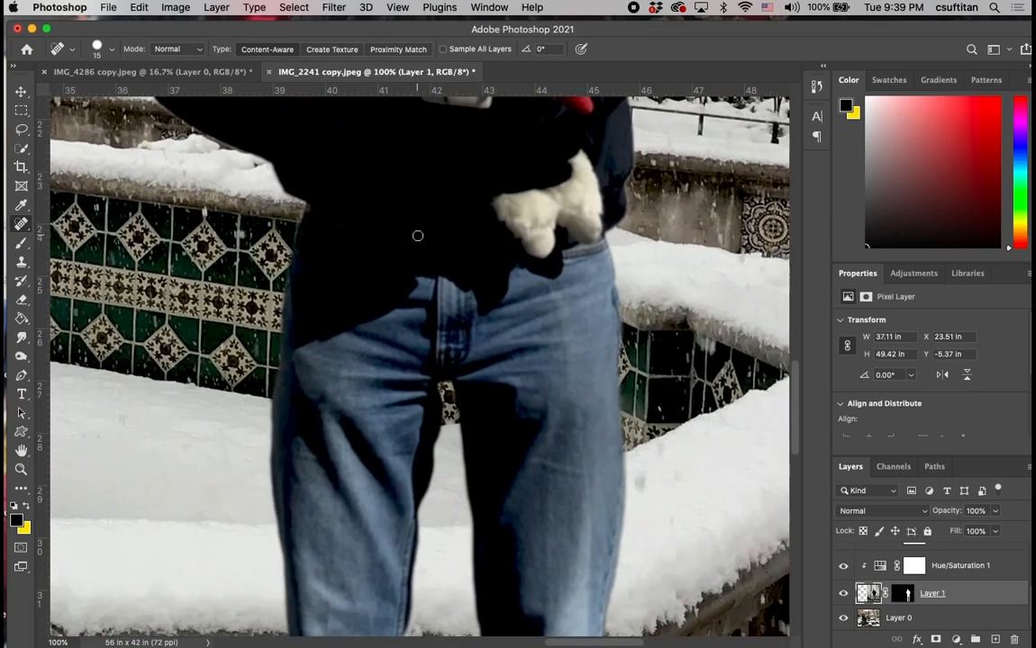
scroll(417, 236, "down", 6)
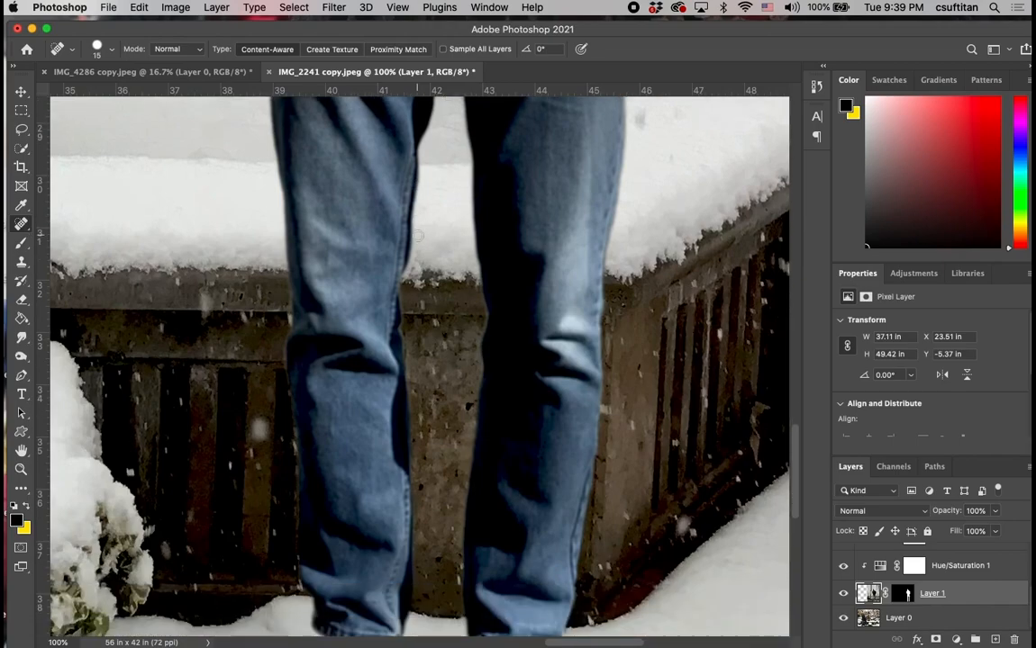
key("bracketright")
key("bracketright")
key("bracketright")
key("bracketright")
key("bracketright")
mouse_move(551, 309)
left_mouse_down()
mouse_move(590, 325)
mouse_move(569, 319)
left_mouse_up()
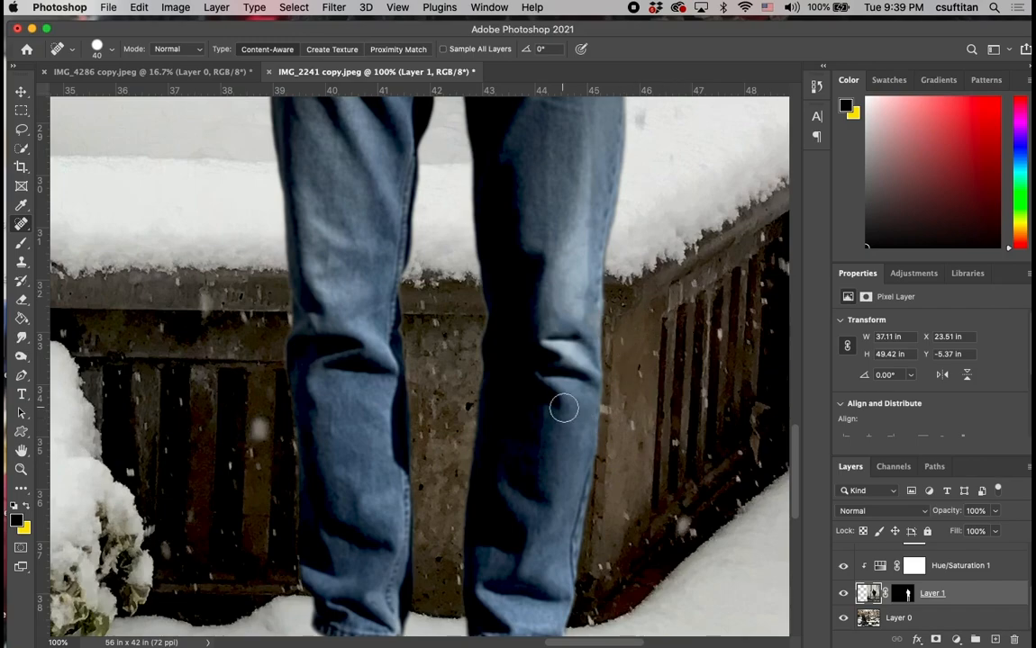
left_click_drag(588, 361, 493, 310)
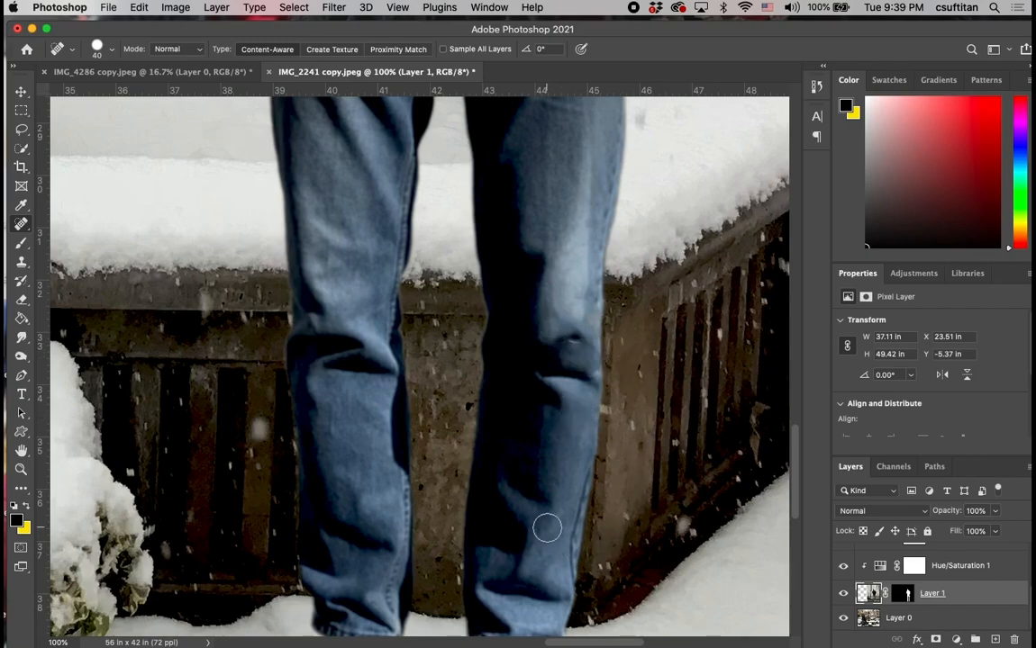
Darken the bright areas on both legs of the man's jeans on Layer 1 using the Burn tool at size 100.
scroll(558, 536, "down", 6)
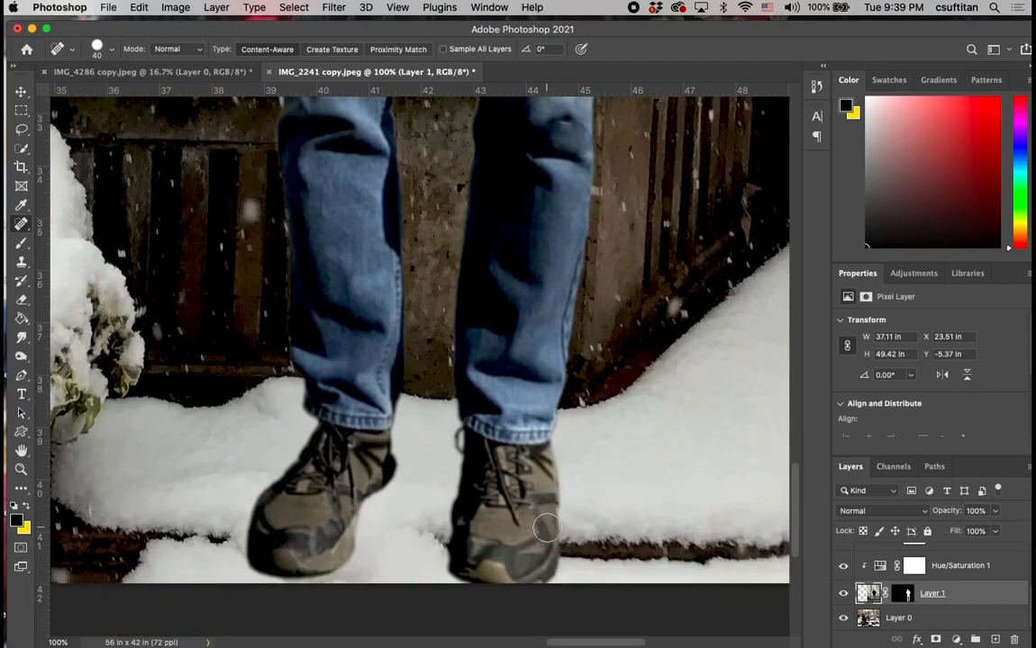
scroll(547, 526, "left", 4)
scroll(547, 527, "up", 8)
scroll(546, 527, "up", 4)
scroll(547, 527, "right", 1)
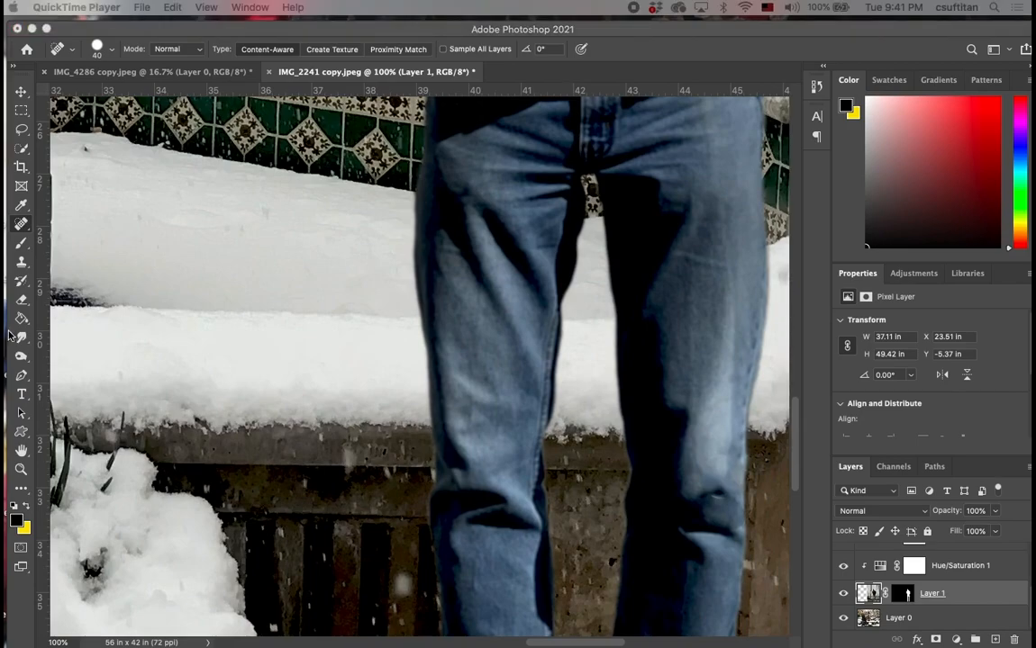
left_click(20, 358)
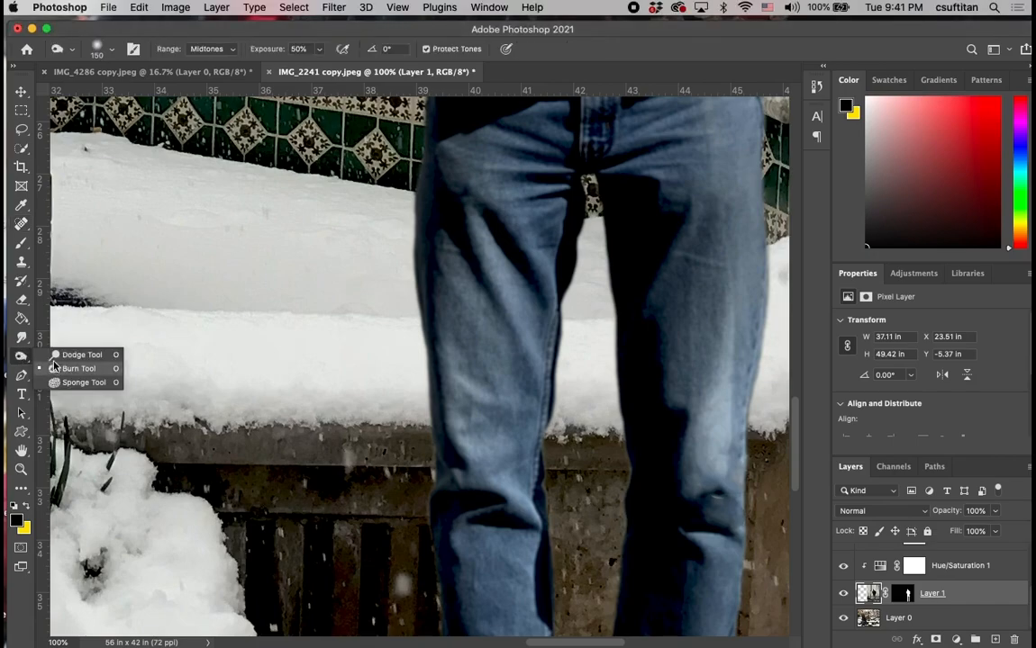
left_click(20, 359)
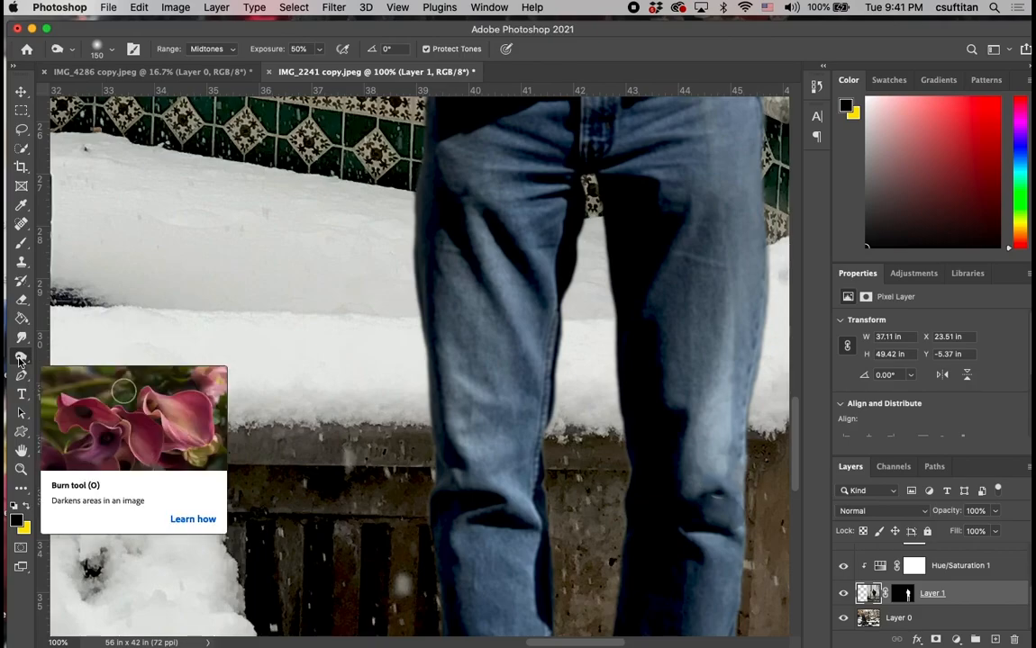
key("super+minus")
key("super+minus")
key("super+minus")
key("super+minus")
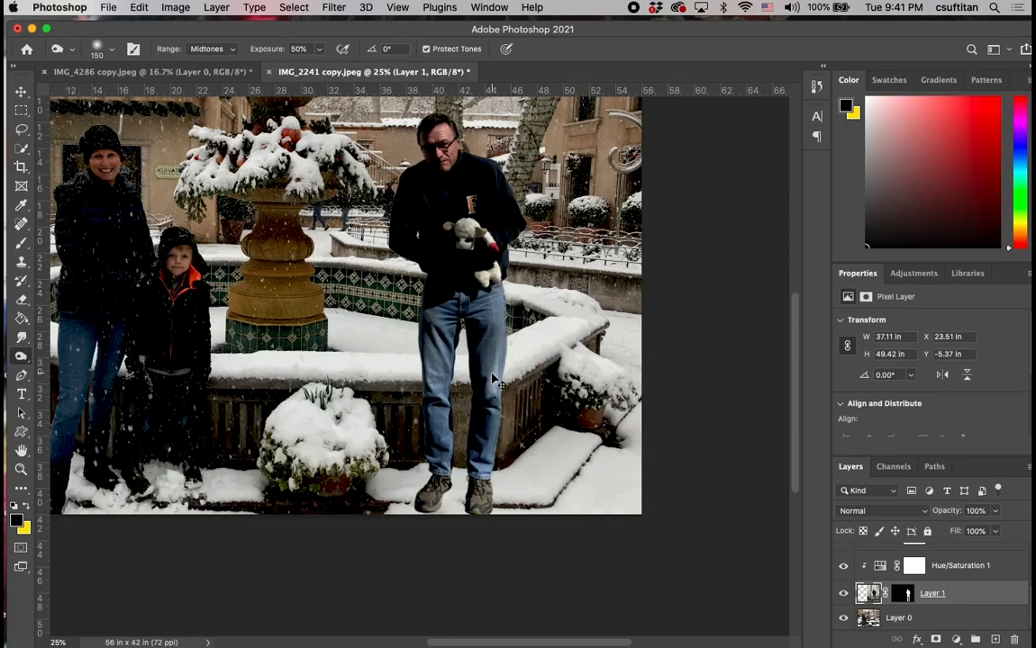
key("super+equal")
key("super+equal")
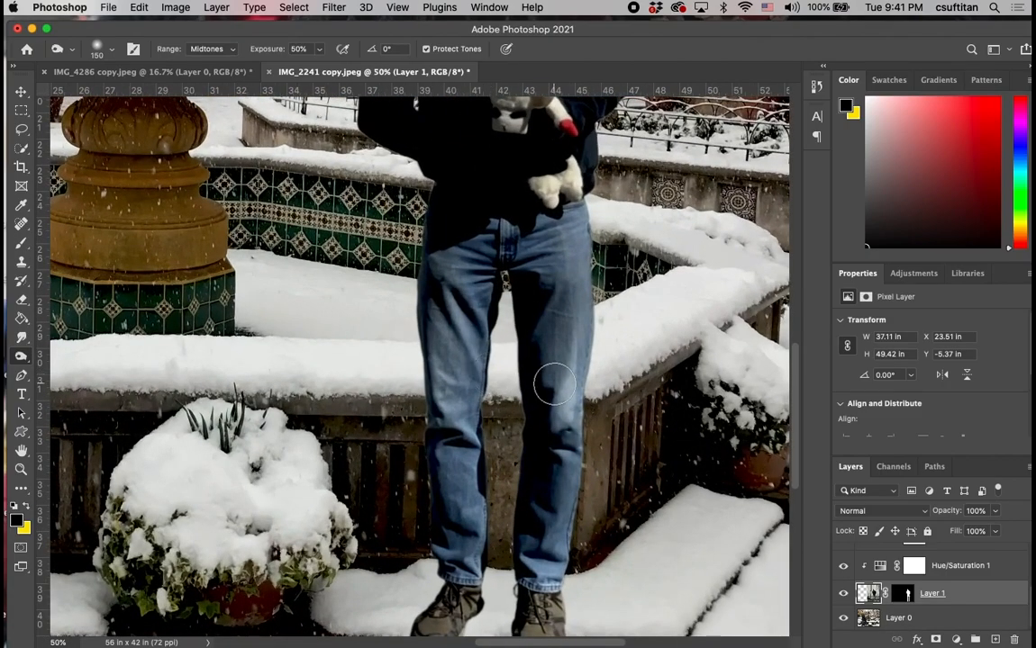
key("bracketleft")
key("bracketleft")
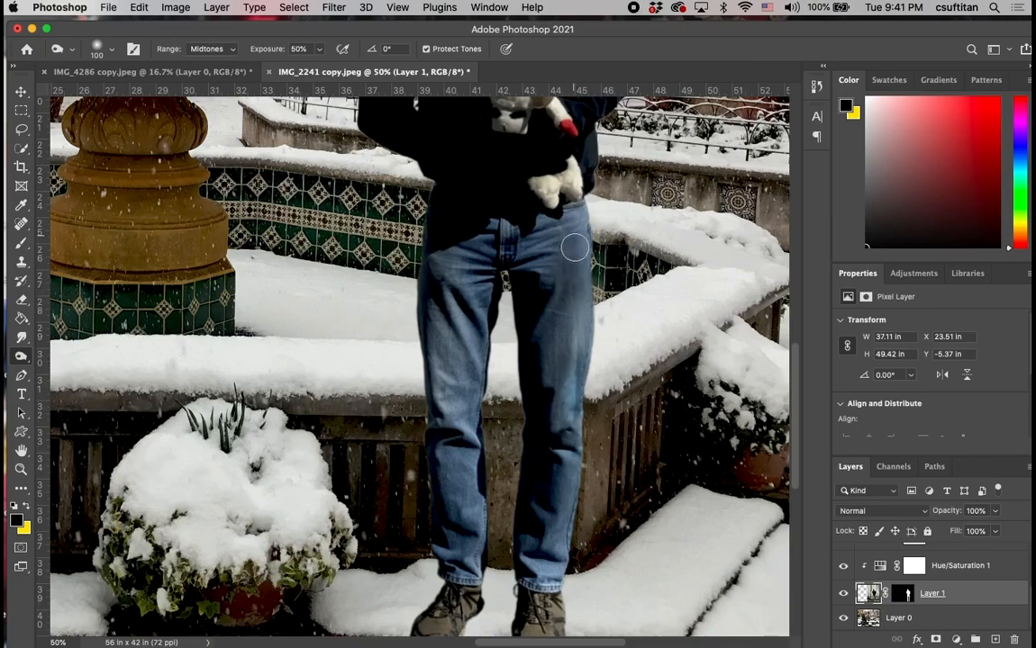
left_click_drag(574, 244, 579, 312)
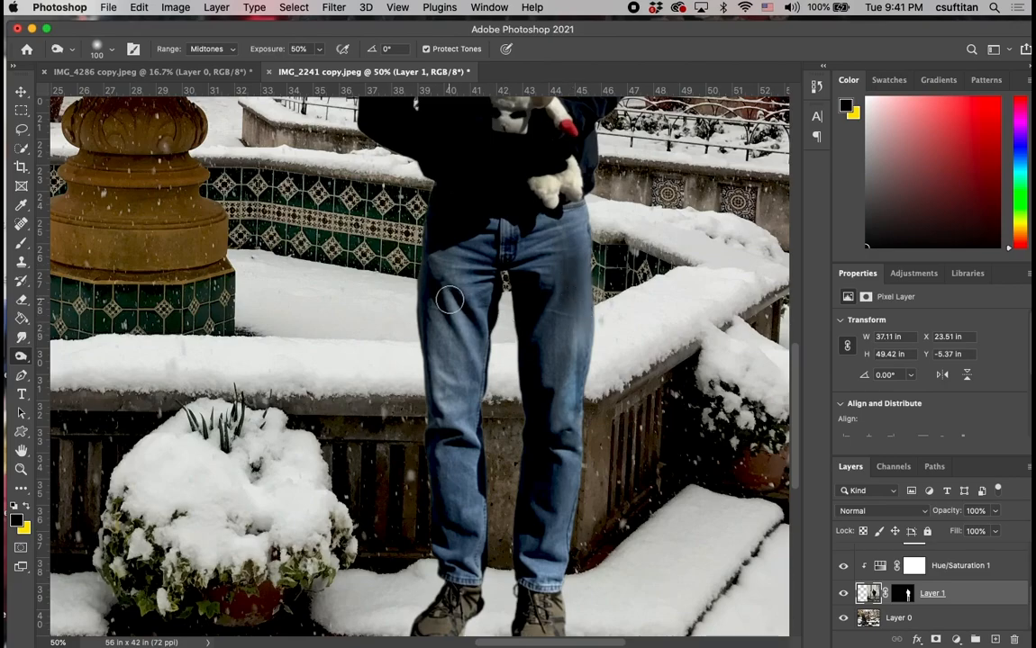
mouse_move(451, 311)
left_mouse_down()
mouse_move(473, 348)
mouse_move(462, 396)
mouse_move(453, 395)
left_mouse_up()
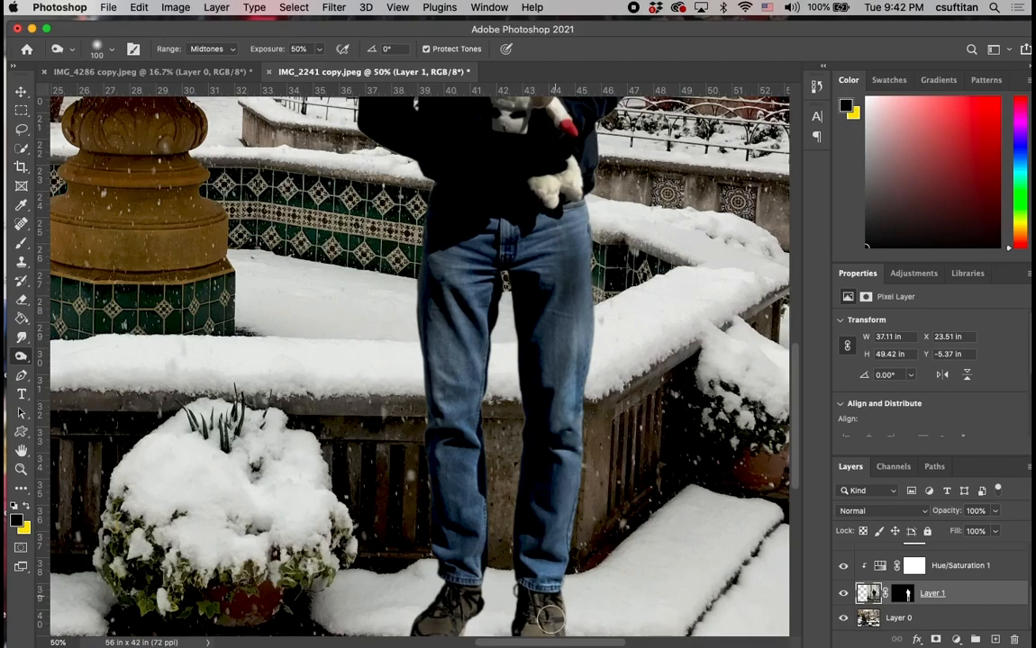
Burn the man's jeans and shoes darker overall with the brush enlarged to size 175.
scroll(540, 613, "down", 2)
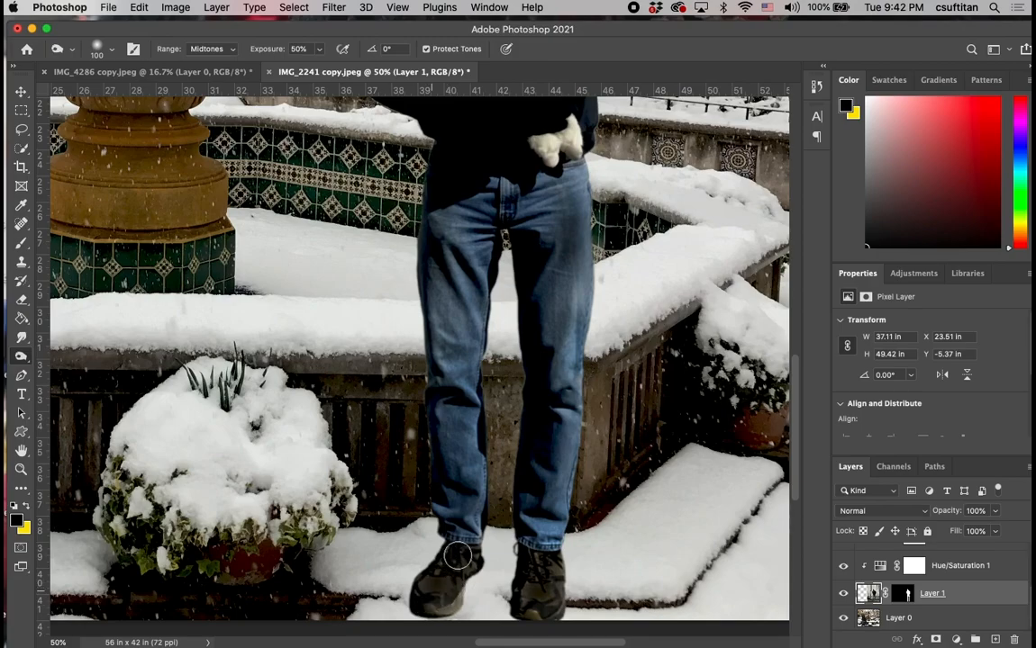
mouse_move(484, 421)
left_mouse_down()
mouse_move(463, 476)
mouse_move(451, 385)
mouse_move(458, 356)
mouse_move(467, 389)
mouse_move(452, 382)
mouse_move(441, 316)
left_mouse_up()
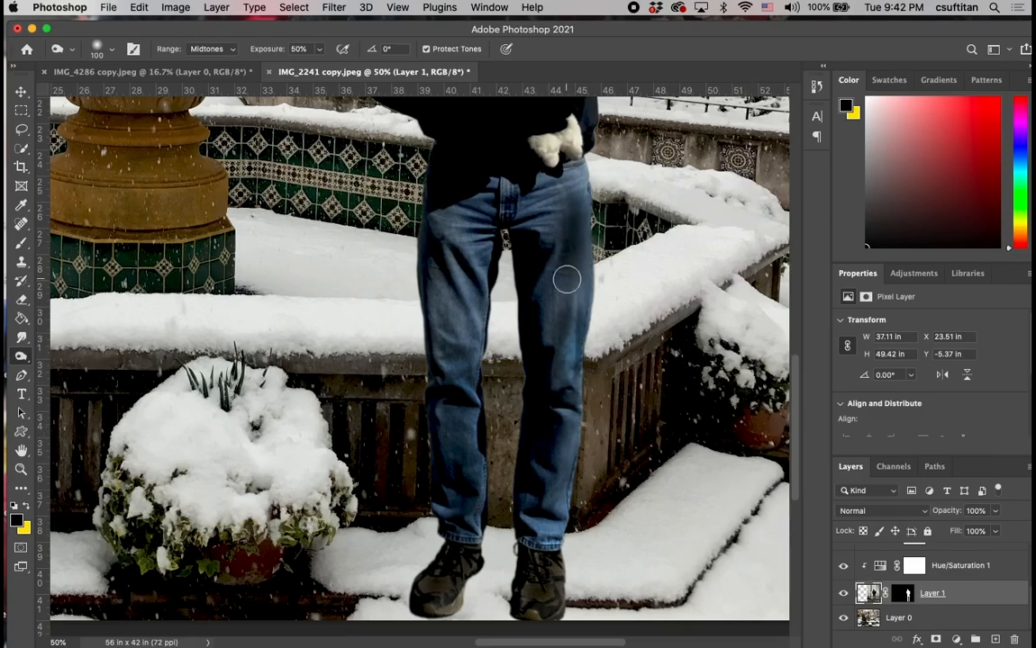
key("bracketright")
key("bracketright")
key("bracketright")
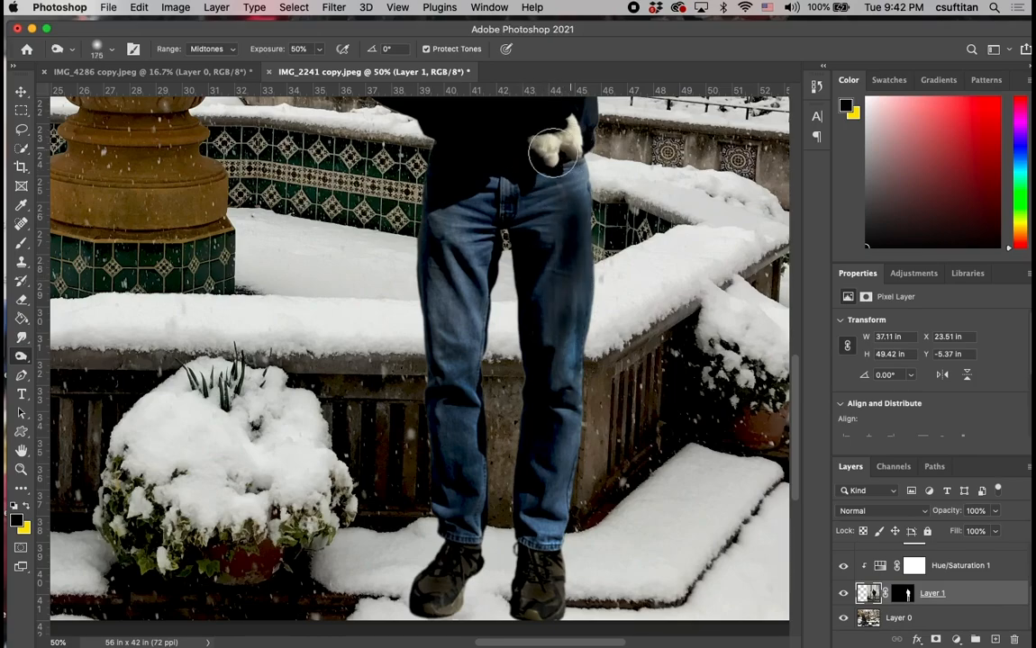
mouse_move(445, 234)
left_mouse_down()
mouse_move(483, 224)
mouse_move(454, 301)
mouse_move(463, 340)
mouse_move(483, 343)
mouse_move(483, 361)
mouse_move(566, 327)
mouse_move(558, 353)
mouse_move(579, 349)
mouse_move(579, 482)
mouse_move(562, 529)
left_mouse_up()
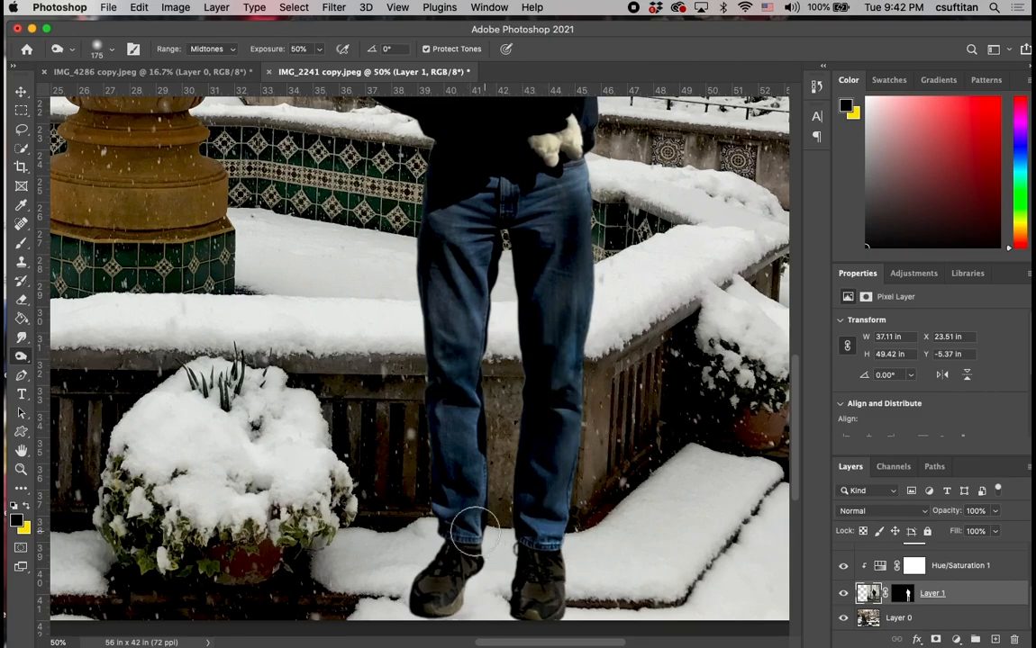
mouse_move(396, 507)
left_mouse_down()
mouse_move(400, 538)
mouse_move(424, 560)
mouse_move(491, 545)
mouse_move(538, 607)
left_mouse_up()
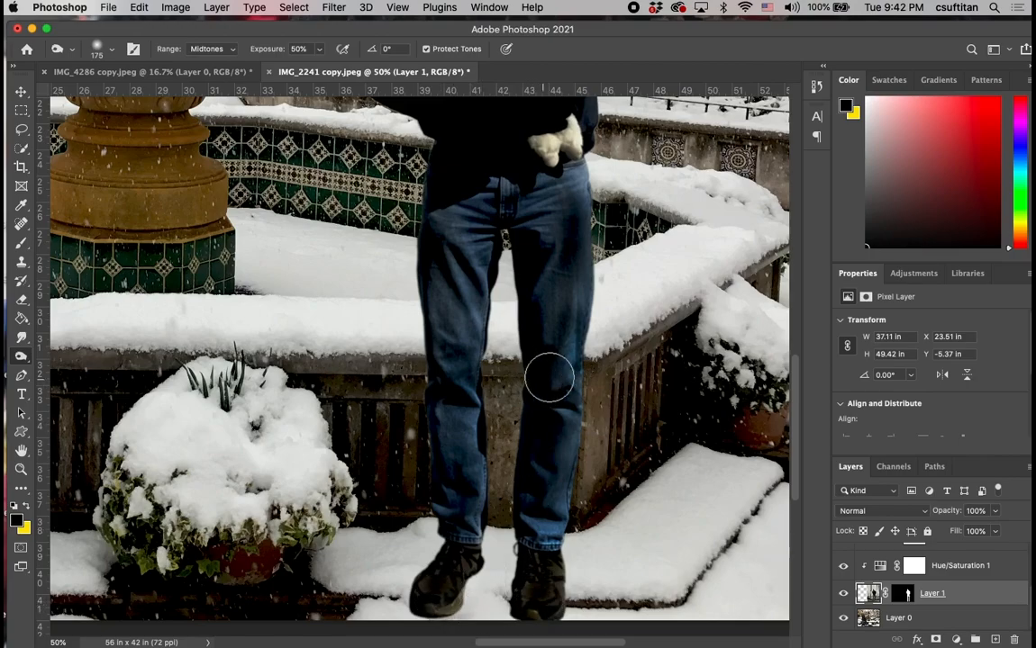
Darken the white stuffed animal in the man's hands with the size 175 Burn tool.
scroll(698, 306, "up", 6)
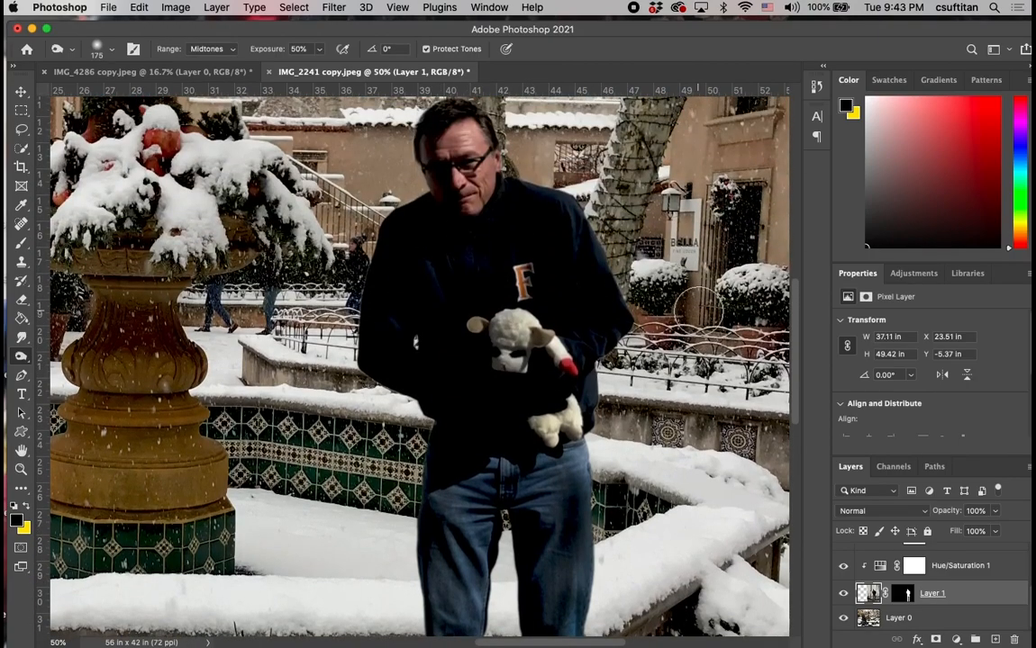
mouse_move(518, 339)
left_mouse_down()
mouse_move(504, 347)
mouse_move(514, 336)
left_mouse_up()
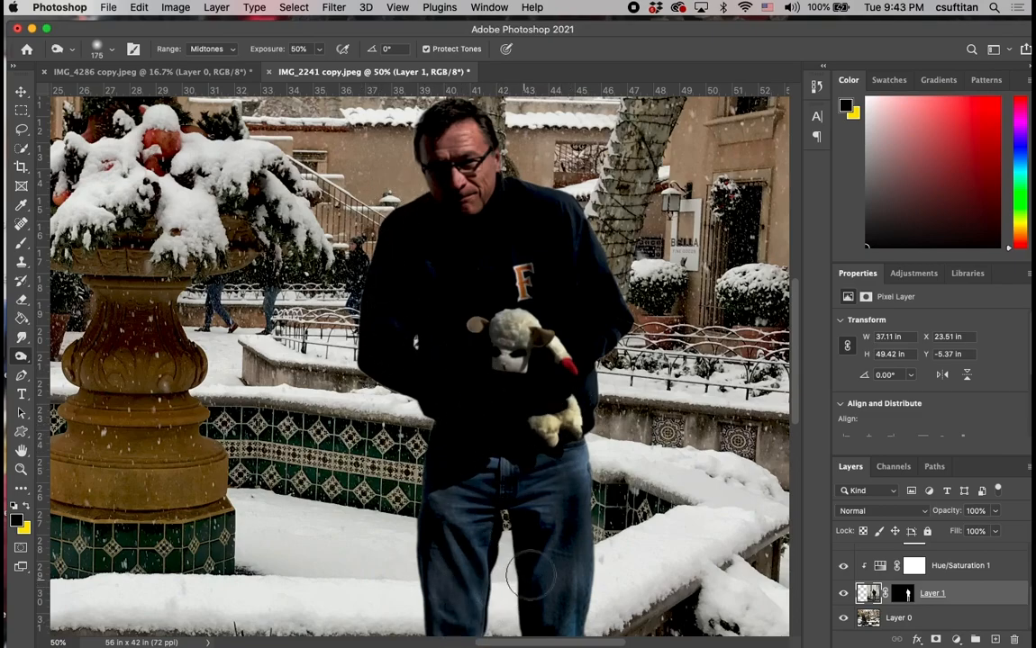
key("super+0")
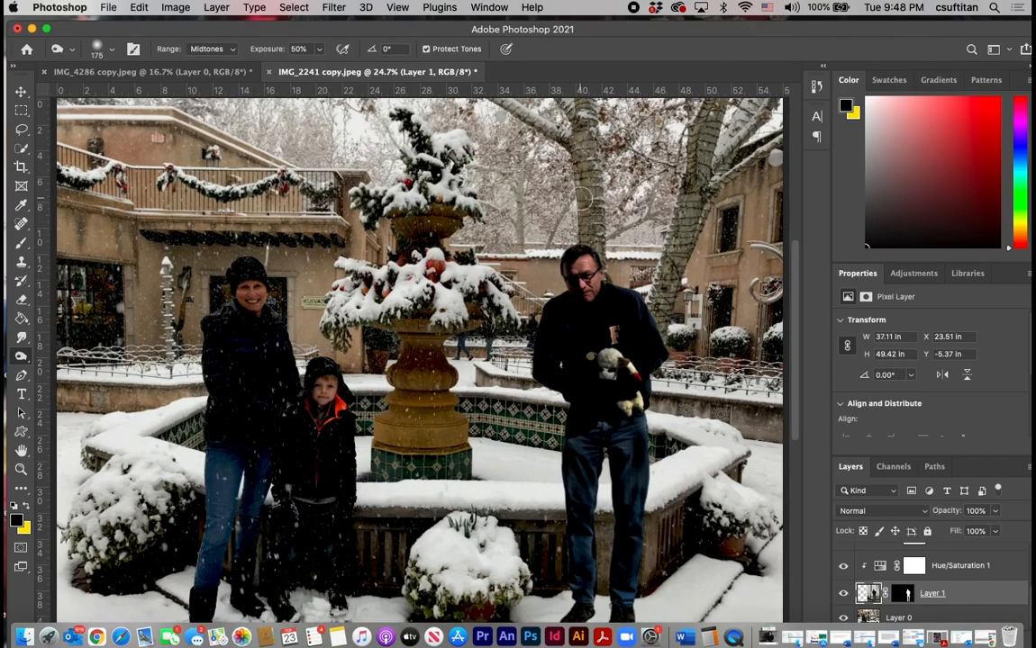
Clone snow over the dark step edges beside the man's feet on Layer 0 using the Clone Stamp at size 175.
scroll(550, 260, "down", 3)
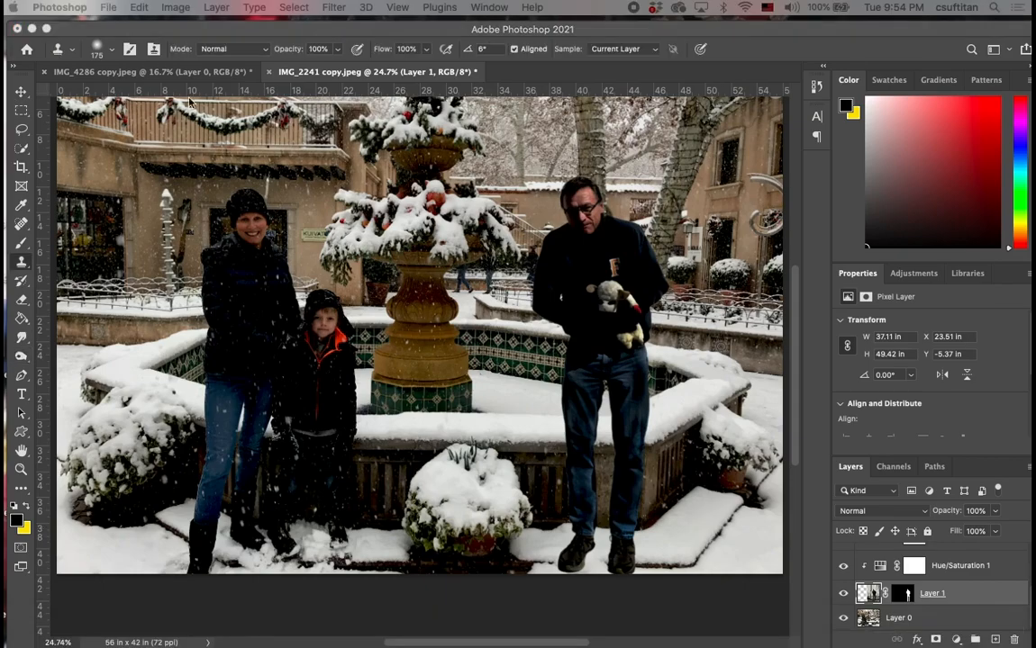
left_click(931, 620)
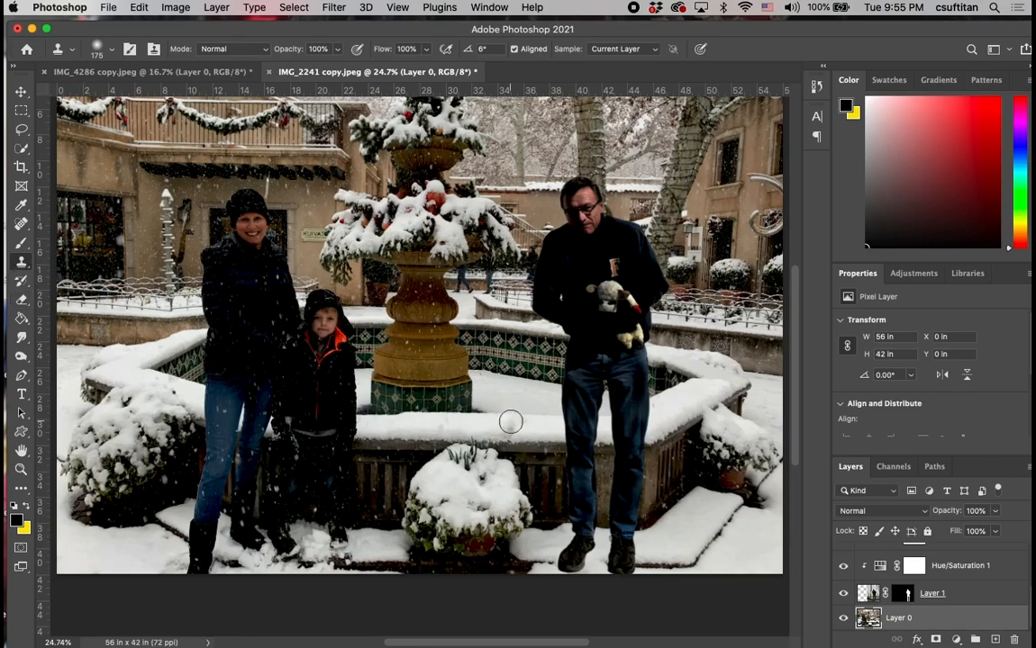
left_click(764, 553, "alt")
left_click_drag(736, 509, 698, 556)
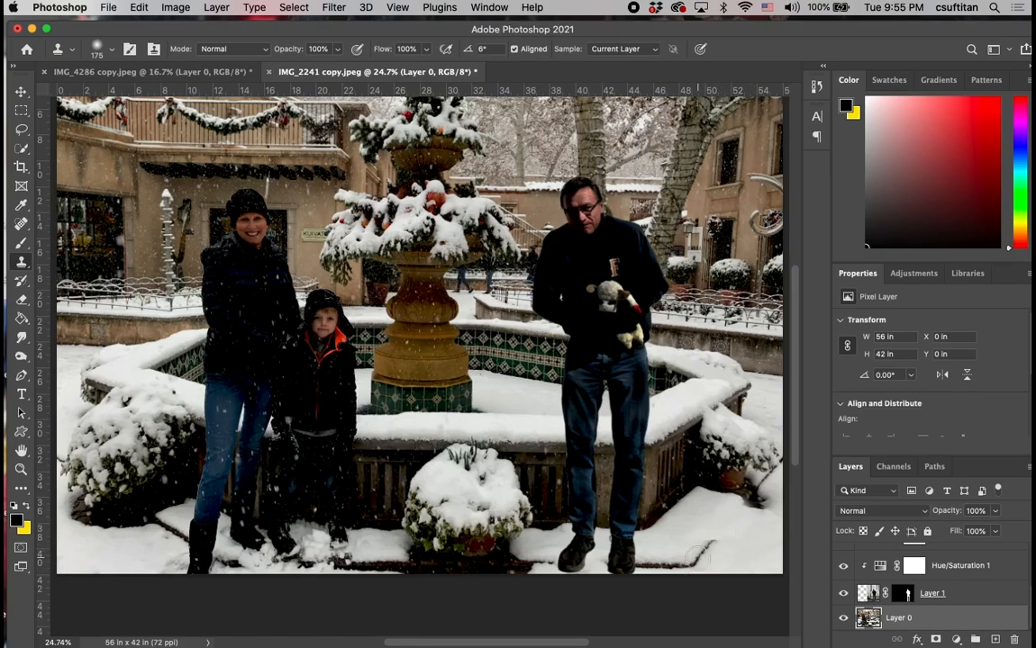
left_click(753, 565, "alt")
left_click_drag(723, 543, 714, 548)
mouse_move(738, 537)
left_mouse_down()
mouse_move(679, 569)
mouse_move(623, 566)
left_mouse_up()
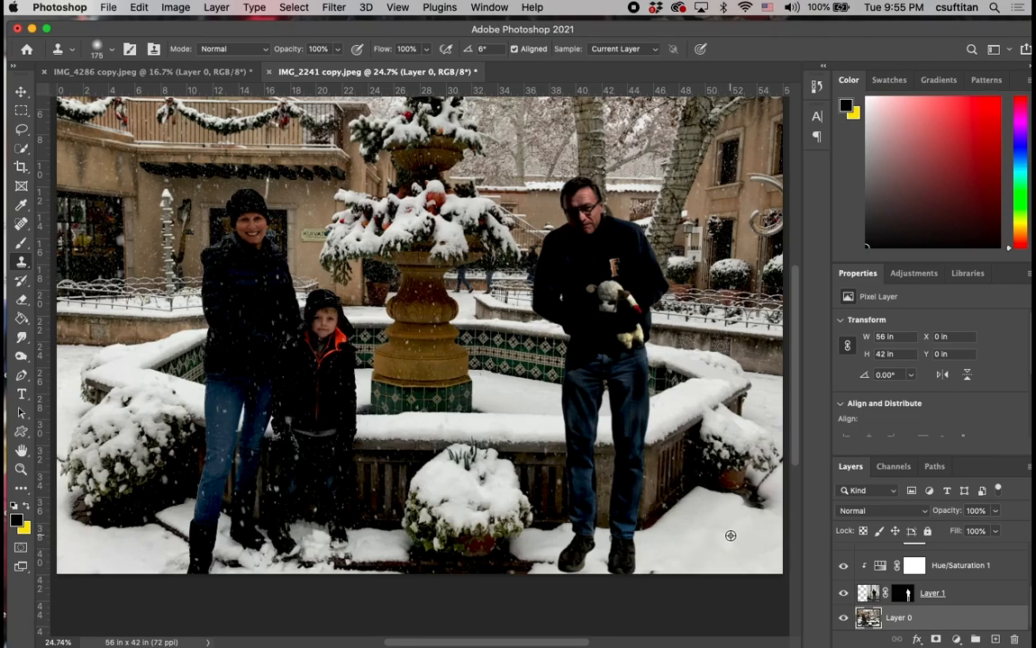
Cover the remaining dark ground around the man's shoes on Layer 0 with cloned snow.
left_click(730, 536, "alt")
left_click_drag(672, 561, 628, 569)
left_click(715, 544, "alt")
mouse_move(551, 567)
left_mouse_down()
mouse_move(601, 565)
mouse_move(600, 589)
left_mouse_up()
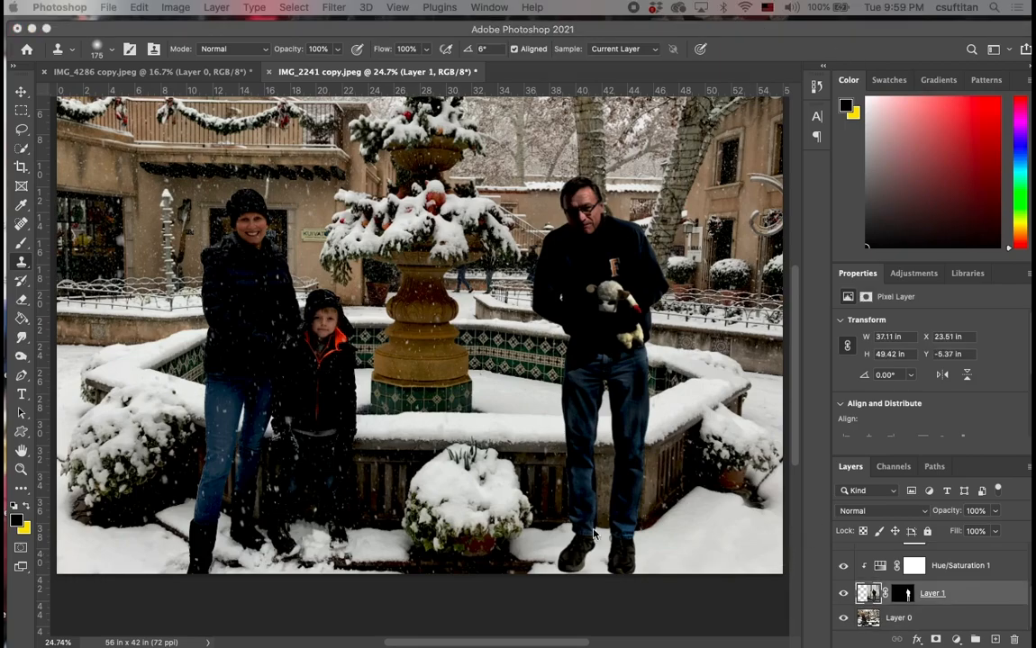
Clone snow from beside the woman's boots on Layer 0 over the base of one of the man's shoes on Layer 1.
left_click(934, 621)
double_click(934, 620)
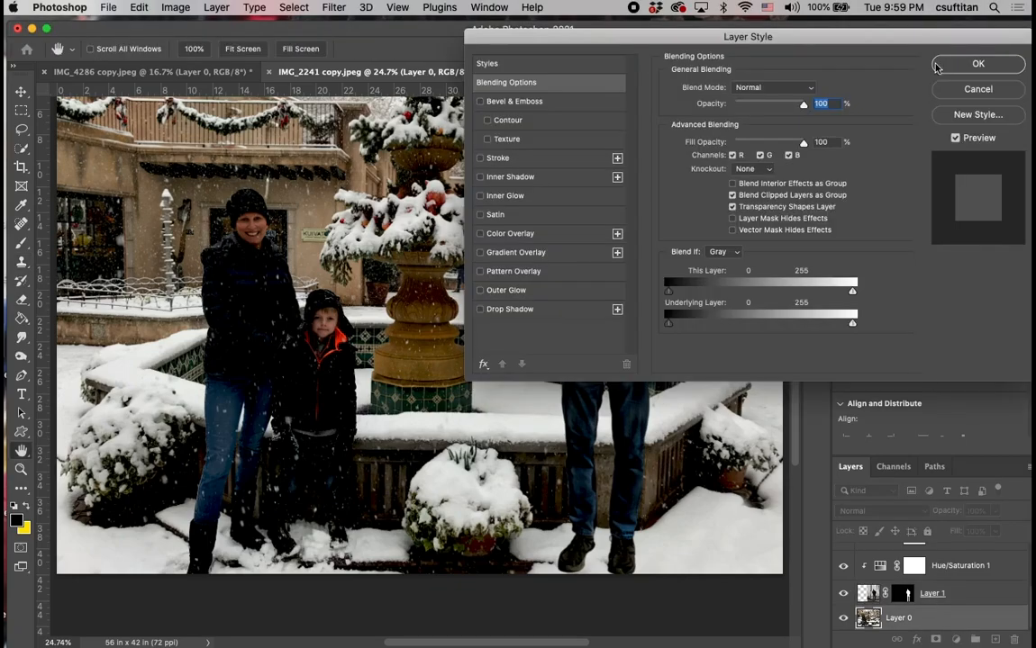
left_click(973, 90)
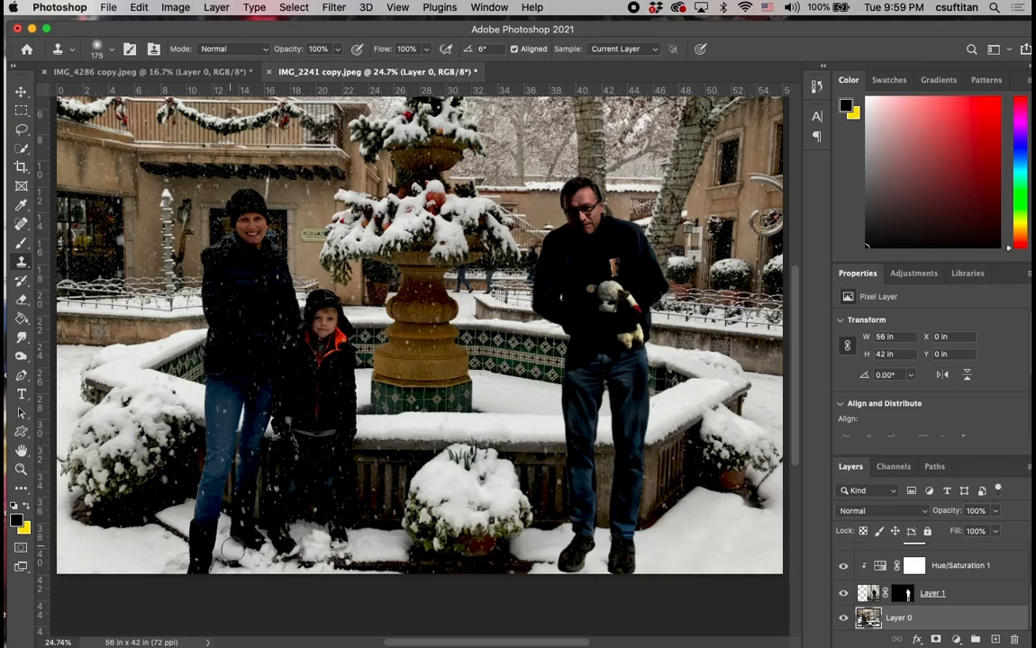
left_click_drag(234, 556, 263, 546)
left_click(253, 562, "alt")
left_click(969, 595)
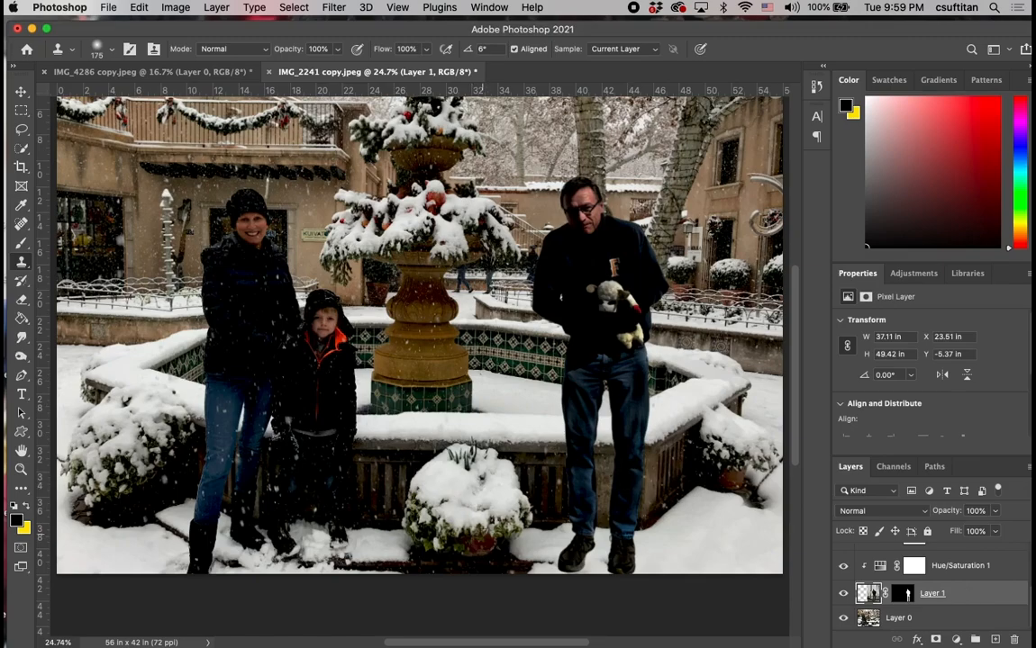
left_click_drag(570, 574, 587, 573)
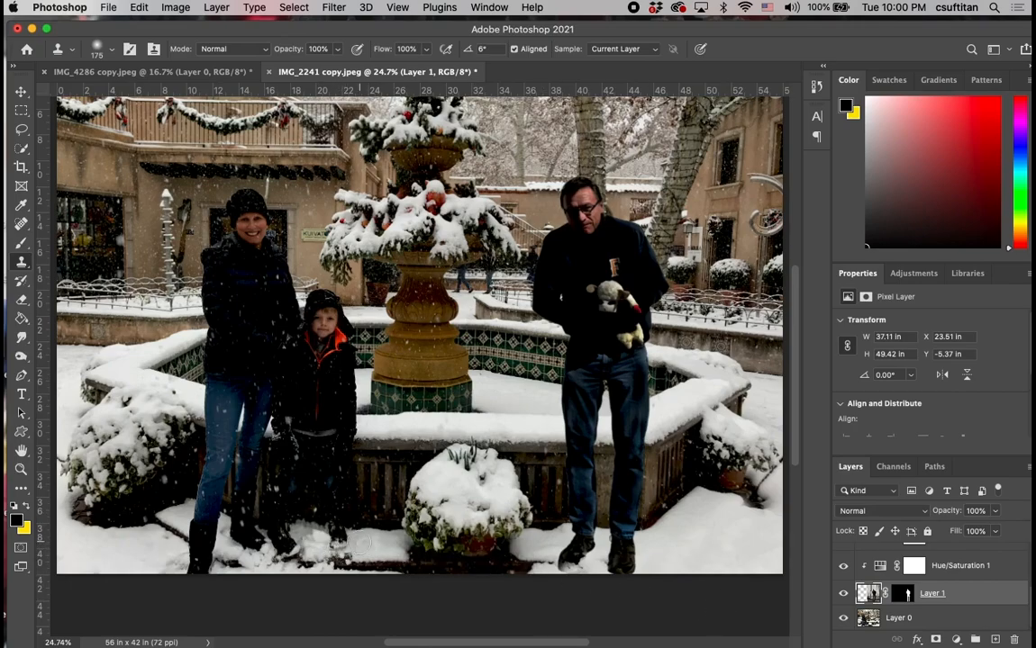
Clone snow from Layer 0 along the bottom of the man's other shoe on Layer 1.
left_click(964, 621)
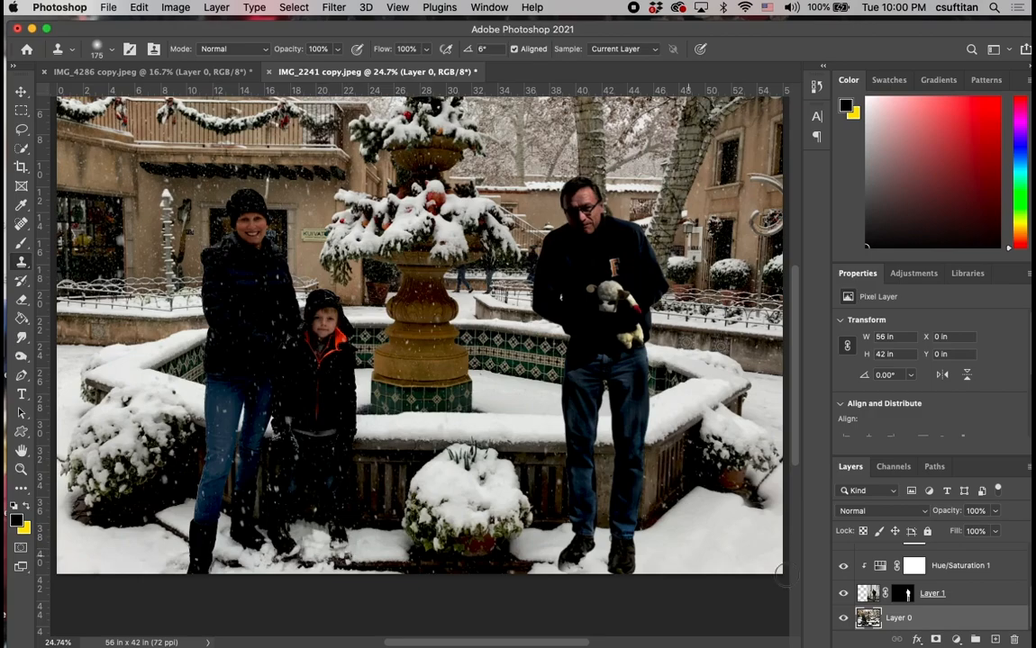
left_click(974, 594)
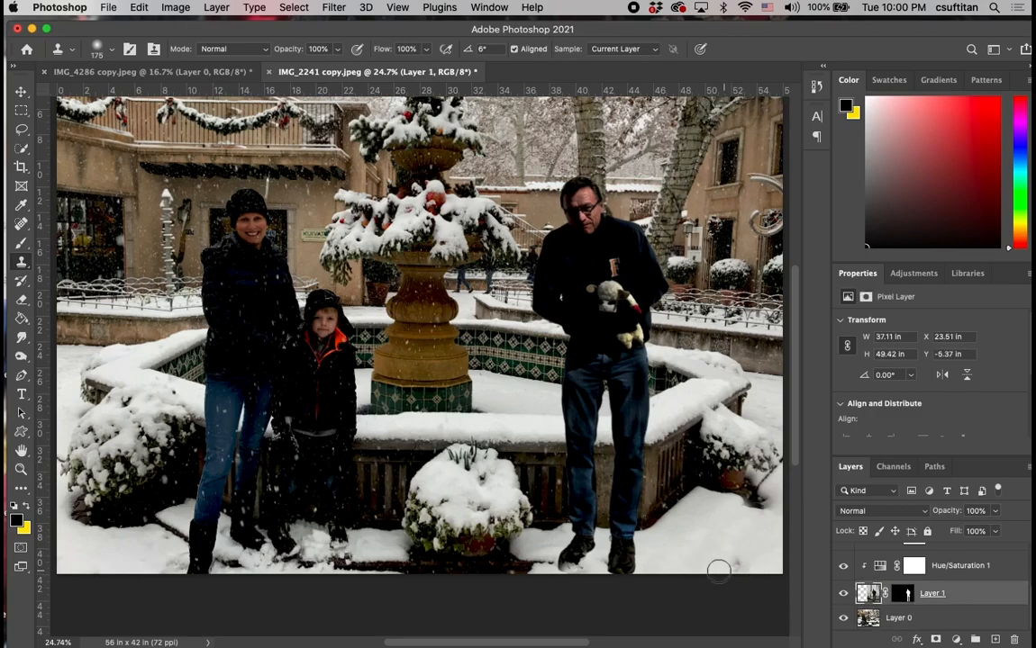
mouse_move(647, 569)
left_mouse_down()
mouse_move(631, 574)
mouse_move(654, 555)
left_mouse_up()
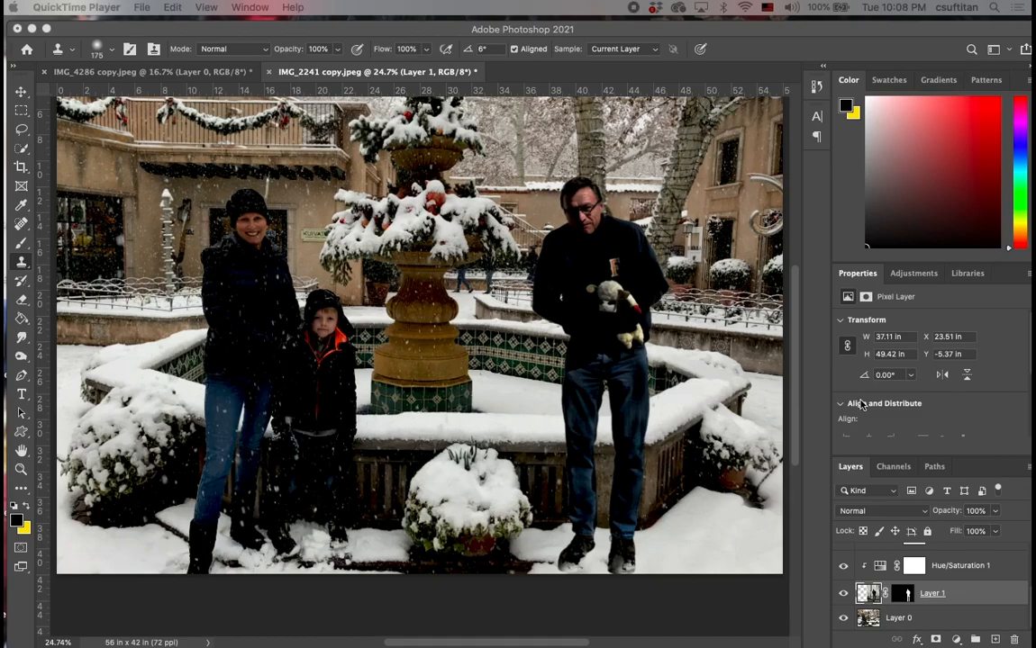
Outline the woman's jacket and jeans on Layer 0 with a freehand Lasso selection.
left_click(928, 618)
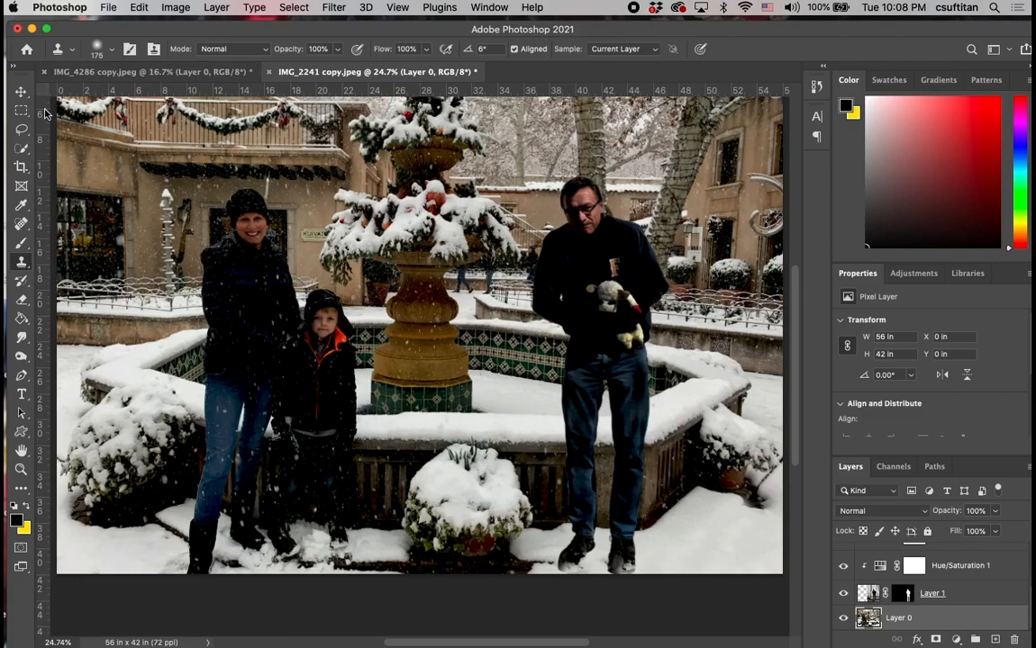
left_click(22, 128)
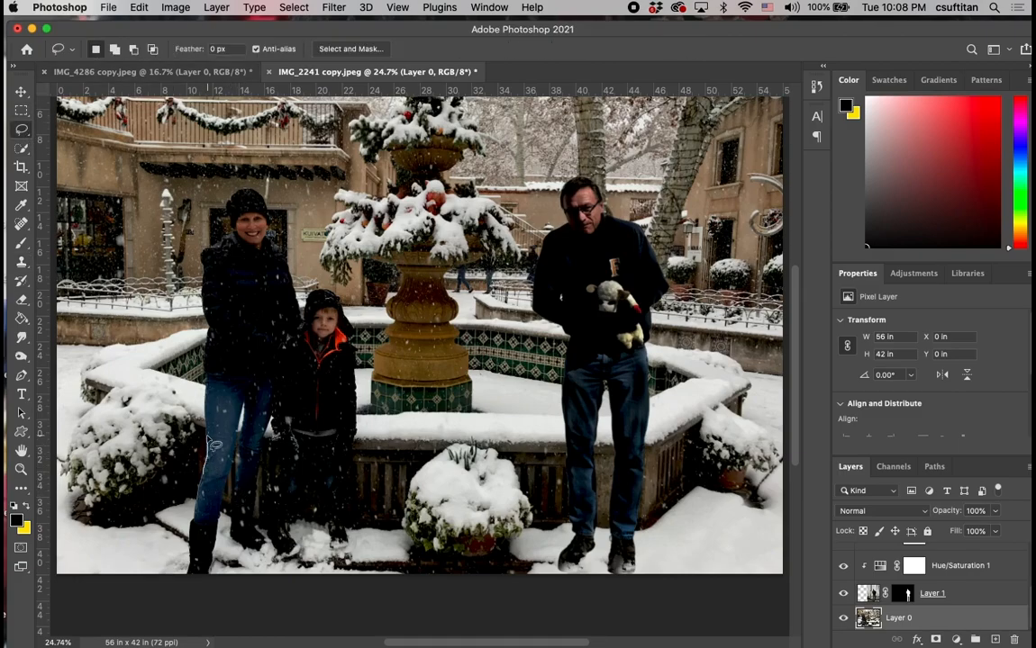
mouse_move(213, 445)
left_mouse_down()
mouse_move(209, 263)
mouse_move(221, 241)
mouse_move(256, 240)
mouse_move(299, 304)
mouse_move(299, 358)
mouse_move(268, 444)
mouse_move(258, 533)
mouse_move(236, 528)
mouse_move(233, 502)
mouse_move(233, 477)
mouse_move(246, 471)
mouse_move(238, 403)
mouse_move(231, 493)
mouse_move(204, 509)
mouse_move(207, 480)
left_mouse_up()
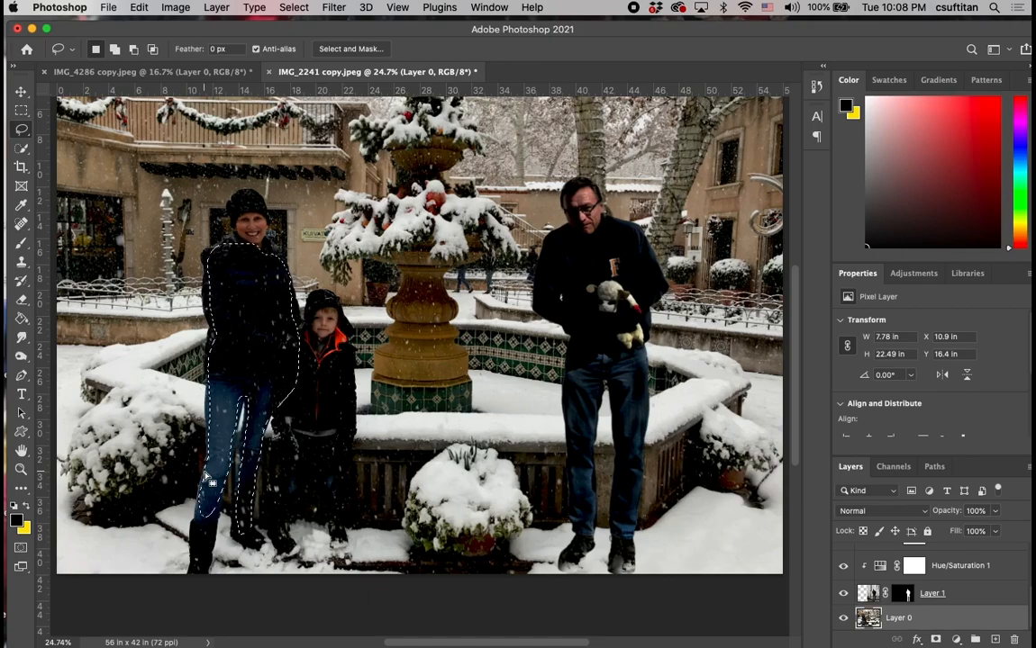
Copy the selected part of the woman and paste it as a new layer above Layer 0.
left_click(138, 9)
left_click(145, 111)
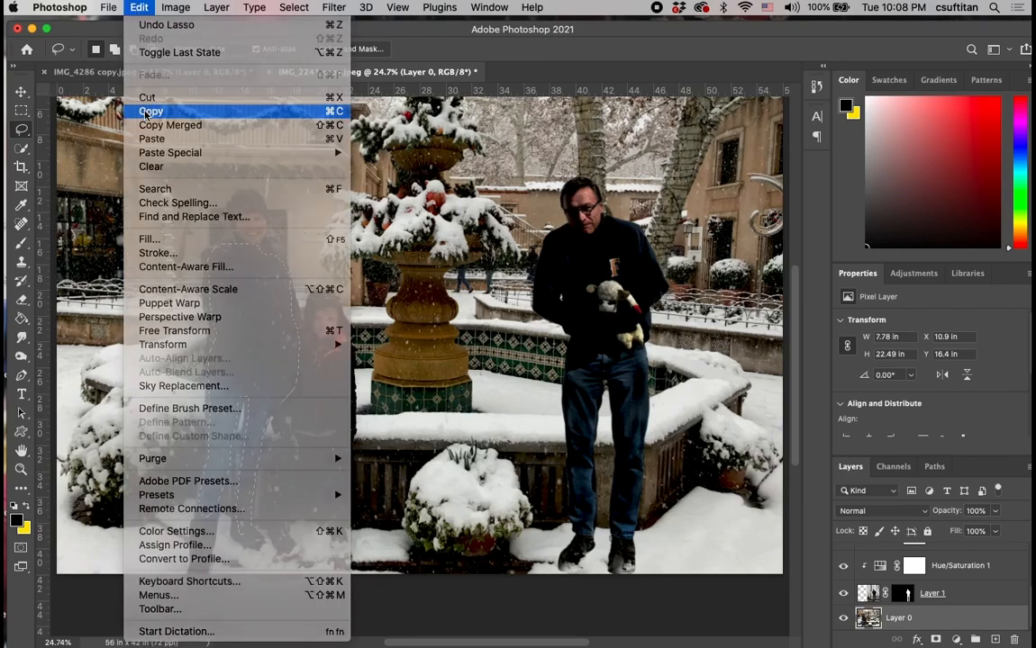
left_click(139, 9)
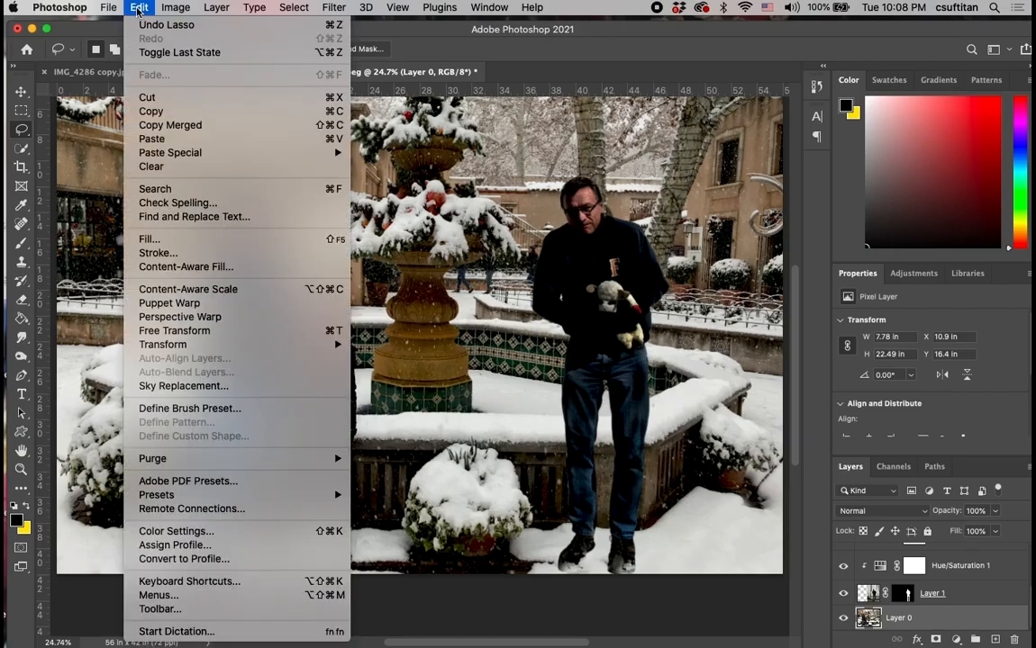
left_click(151, 139)
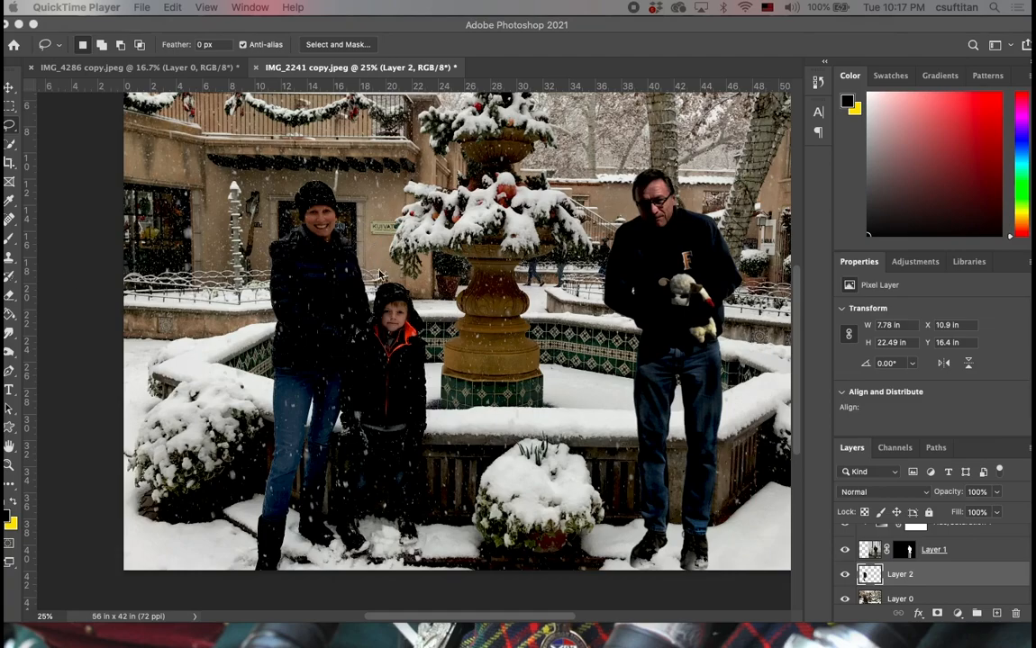
Outline two snowflakes on the woman's jacket on Layer 2 with freehand Lasso selections, adding the second to the first.
left_click(281, 311)
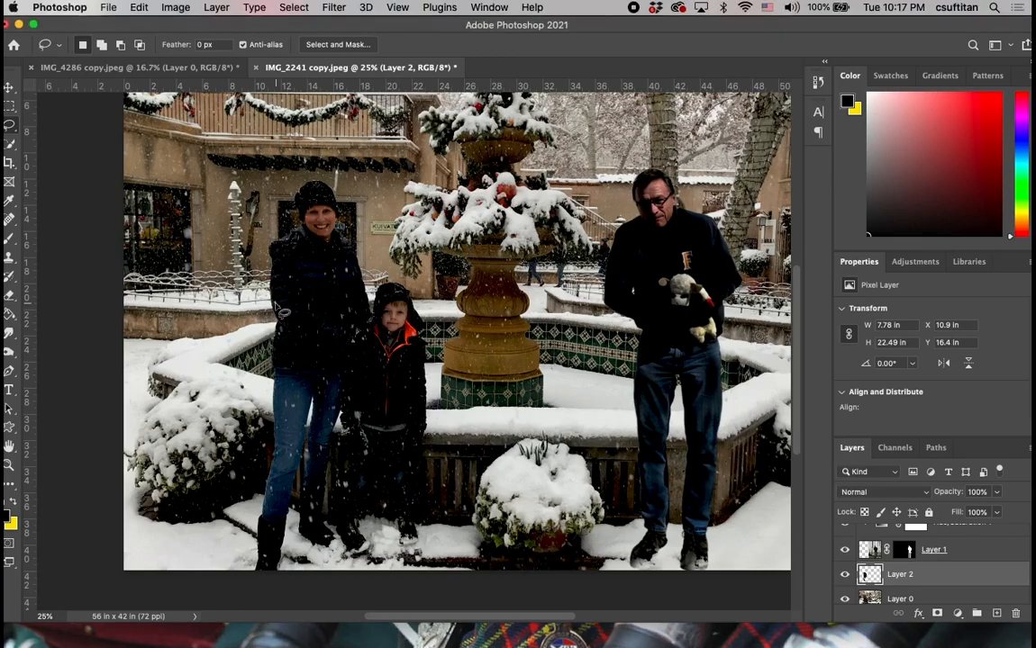
scroll(282, 311, "up", 2)
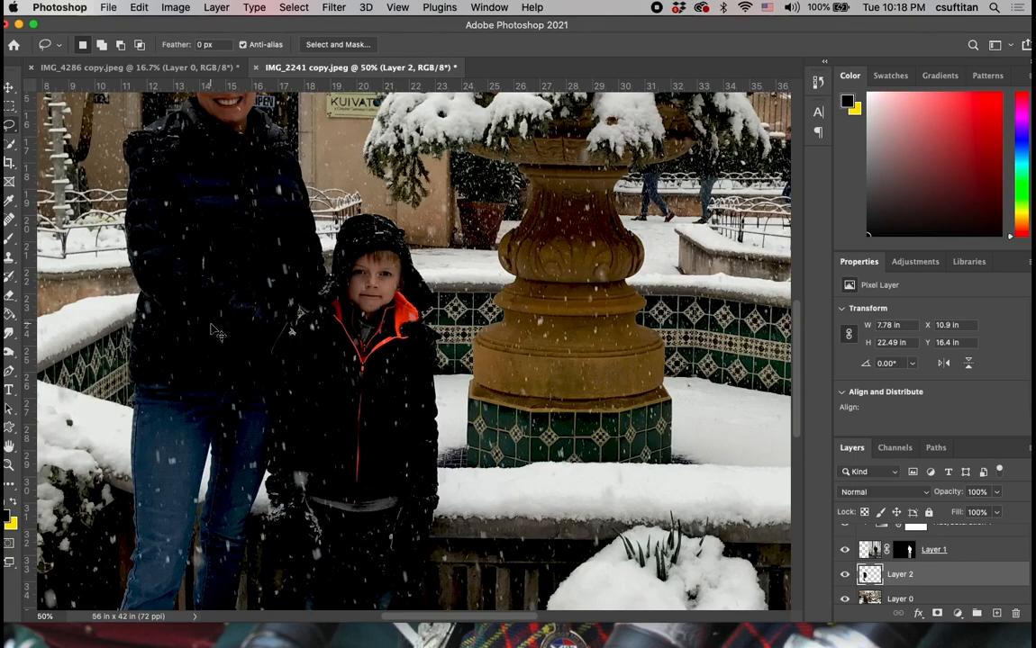
key("super+equal")
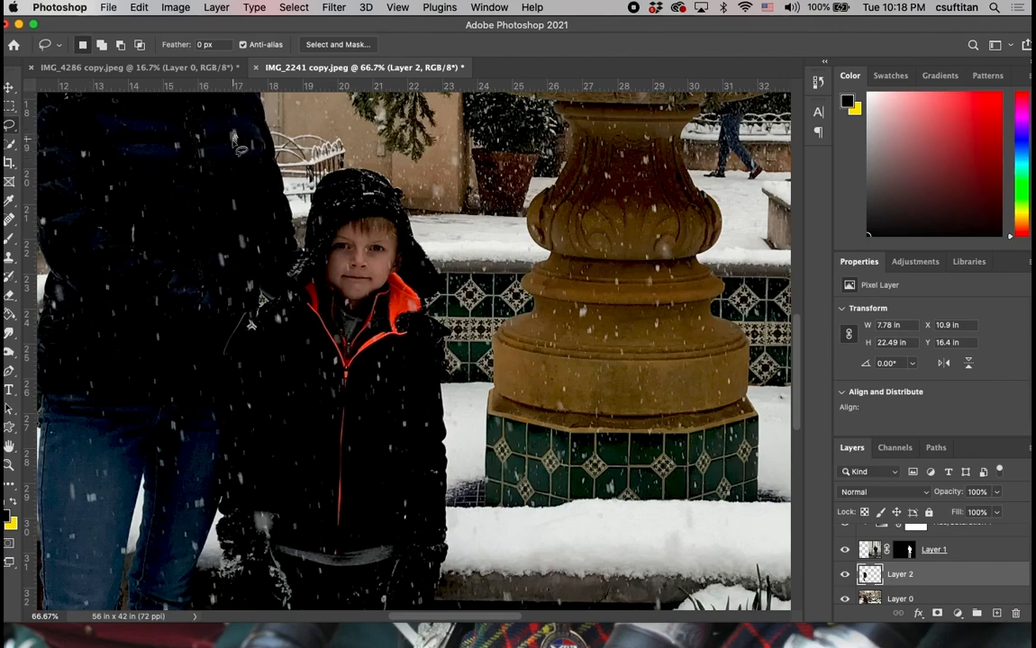
left_click_drag(238, 140, 241, 145)
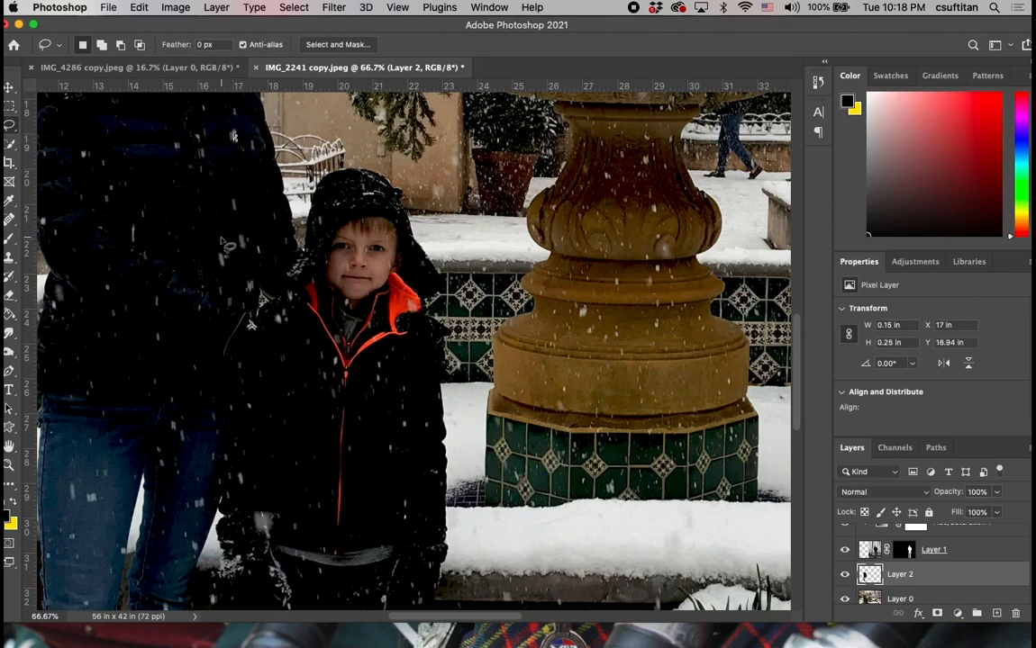
key("shift")
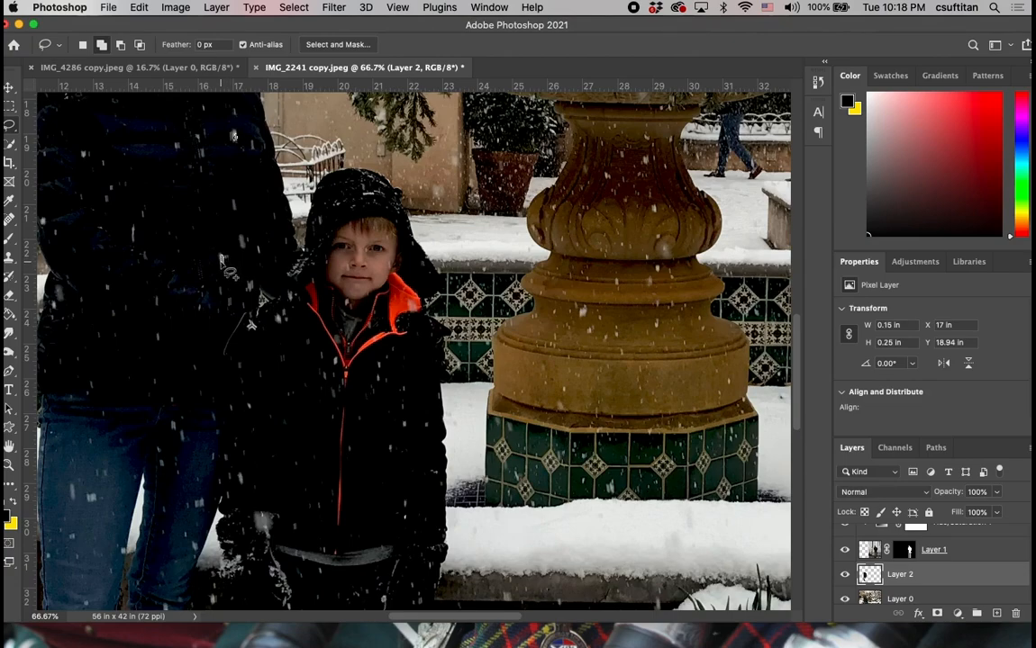
left_click_drag(222, 264, 224, 260)
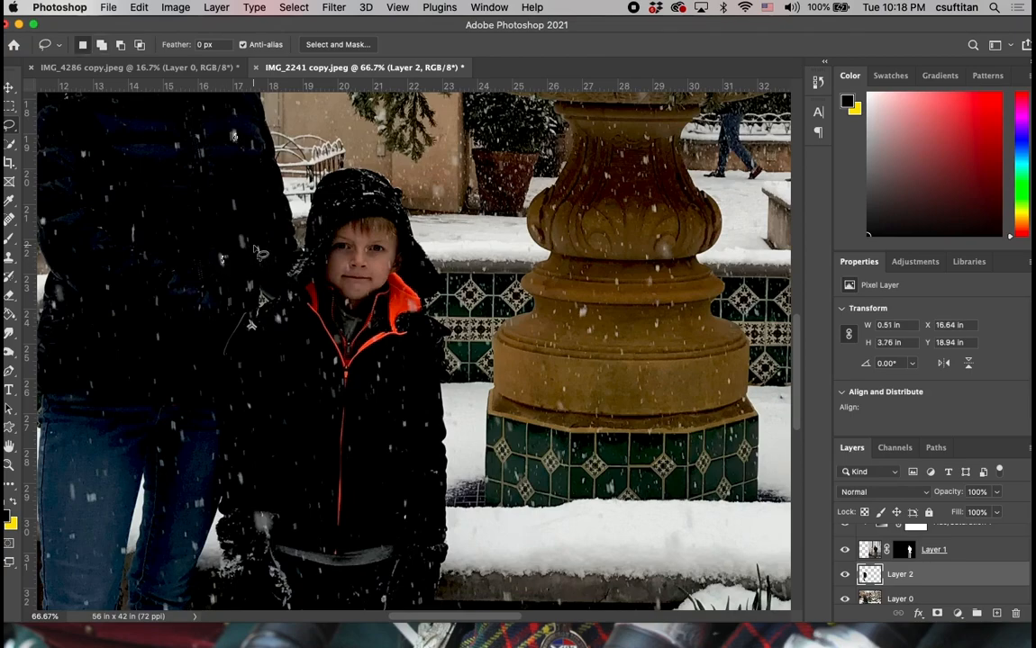
Add a third bright snowflake on the front of the woman's jacket to the Lasso selection.
key("shift")
key("super+equal")
key("super+equal")
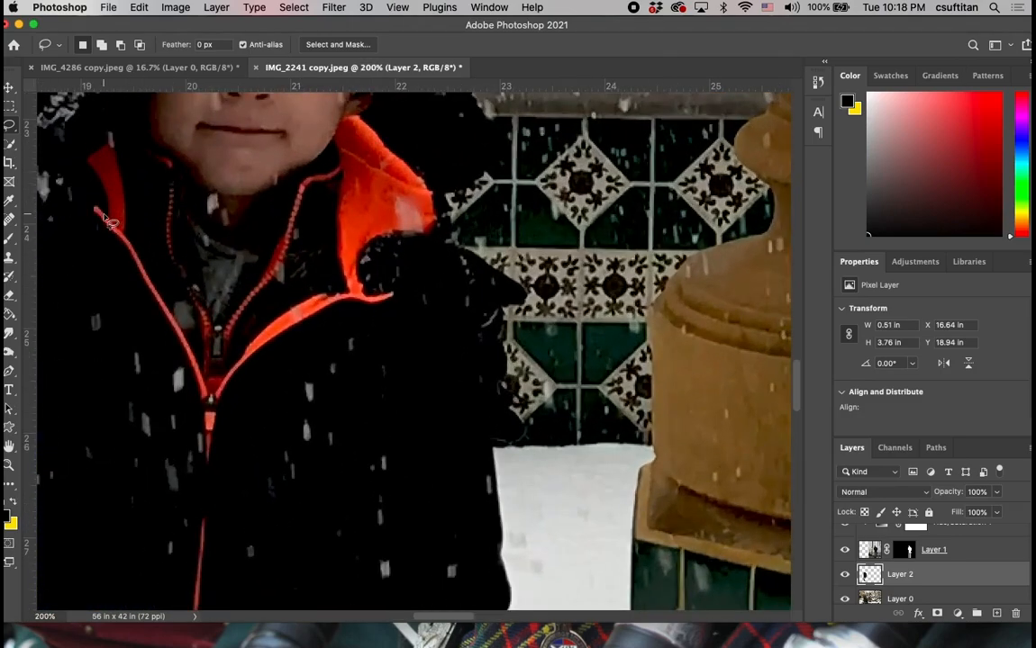
scroll(106, 219, "left", 5)
scroll(106, 219, "up", 2)
scroll(106, 219, "left", 5)
scroll(106, 219, "up", 5)
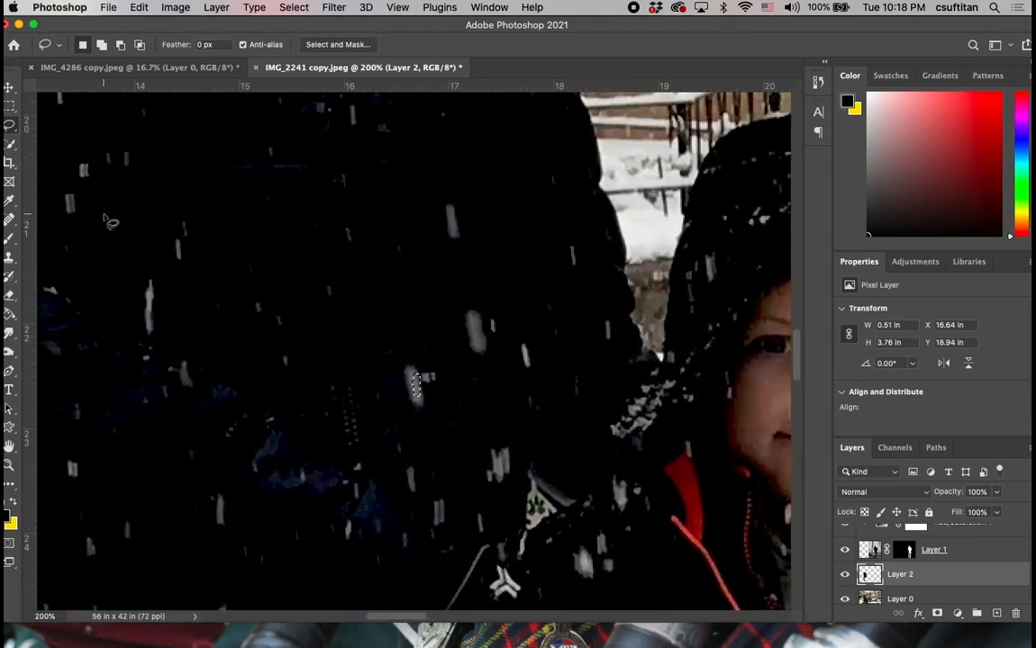
key("shift")
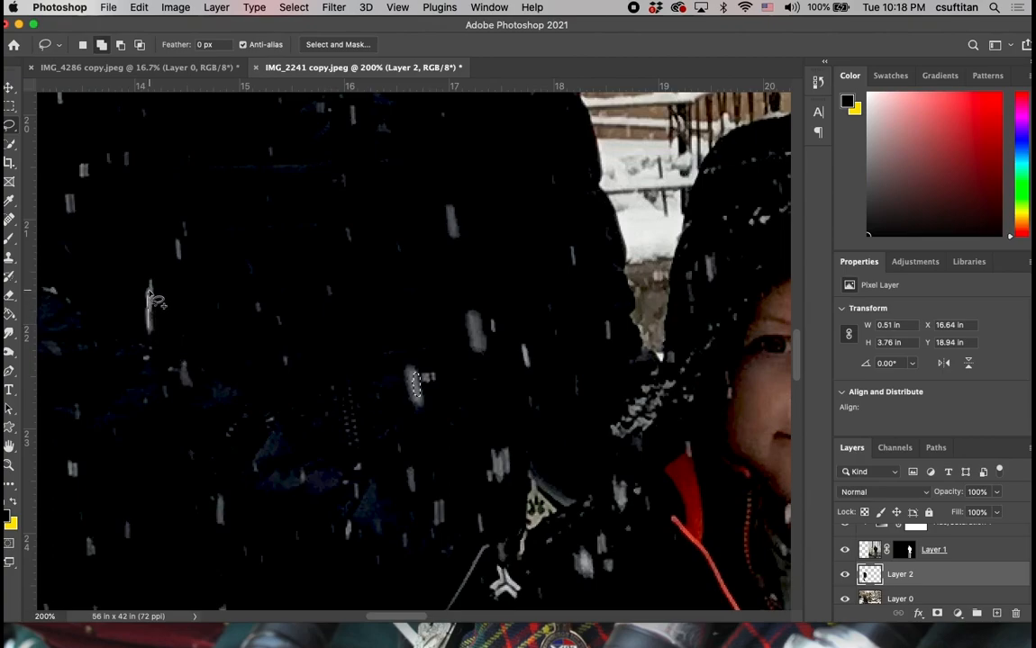
mouse_move(148, 294)
left_mouse_down()
mouse_move(141, 270)
mouse_move(152, 302)
mouse_move(135, 306)
left_mouse_up()
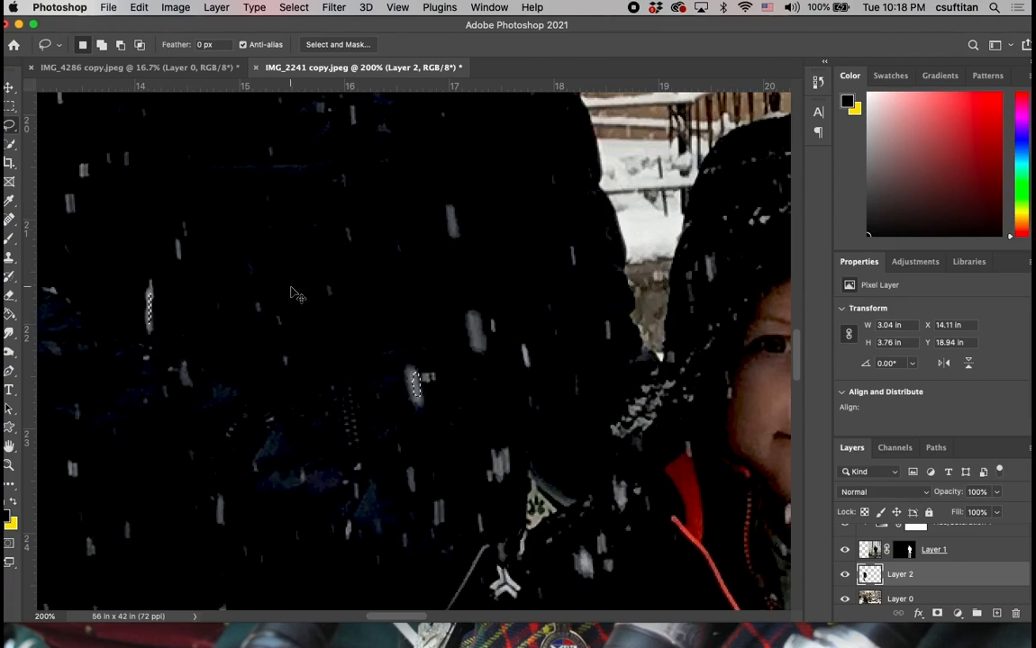
Expand the selection to all snowflakes of similar tone on Layer 2 with the Similar command.
key("super+minus")
key("super+minus")
key("super+minus")
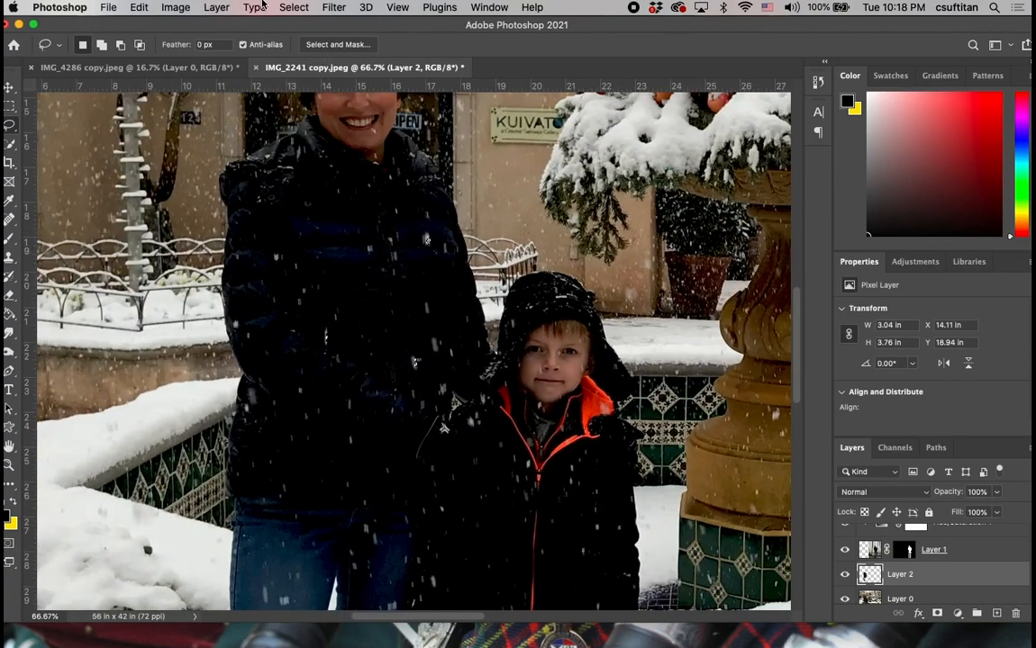
left_click(293, 7)
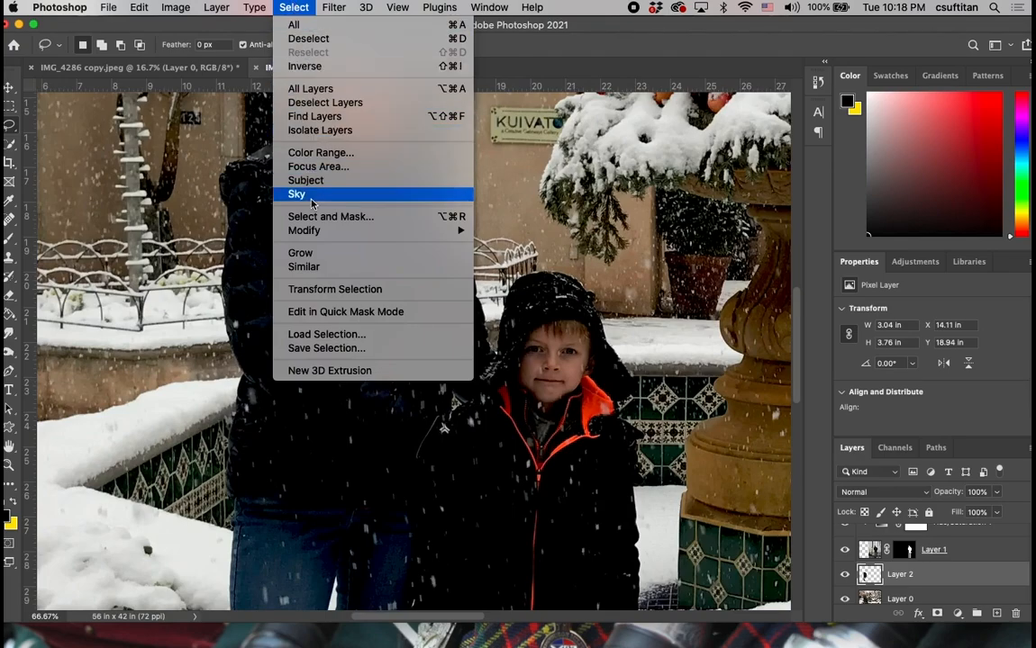
left_click(317, 267)
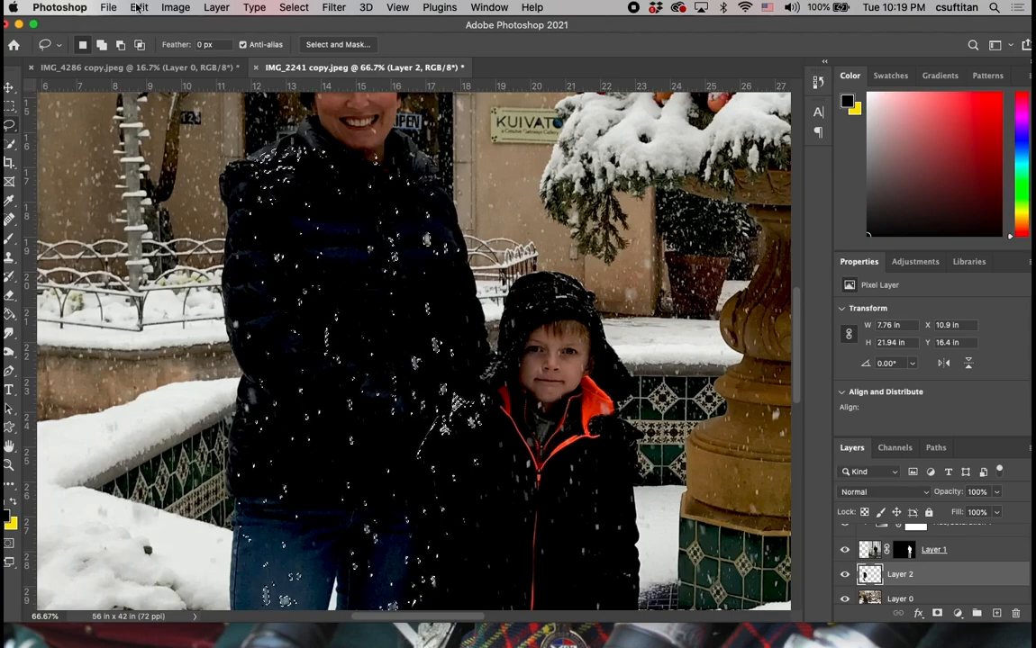
Copy the selected snowflakes, paste them as a new layer, and name that layer snowflakes.
left_click(138, 8)
left_click(146, 111)
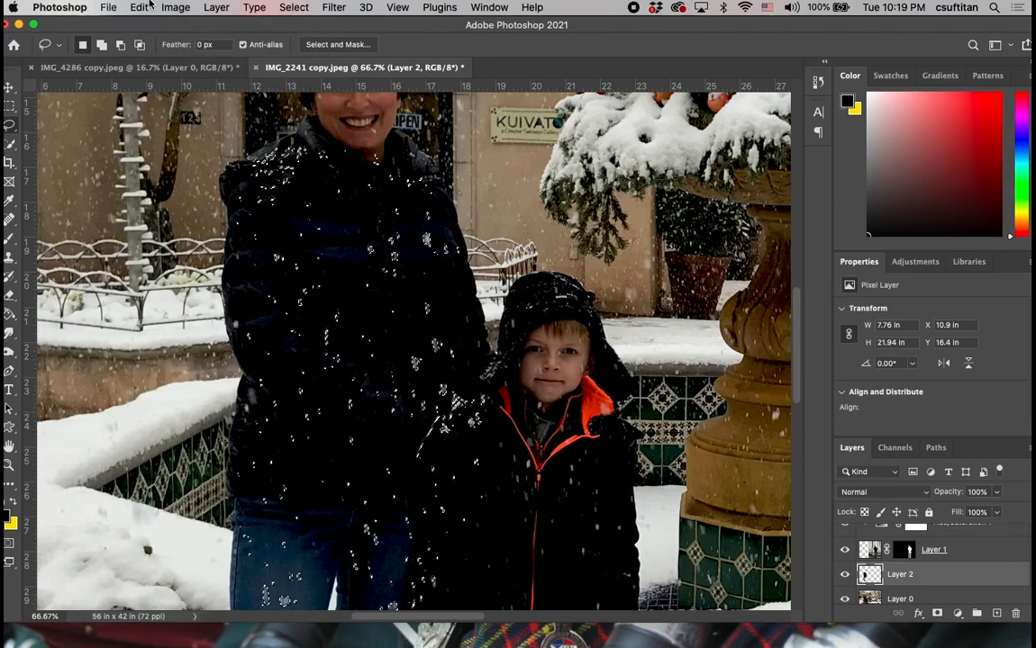
left_click(138, 7)
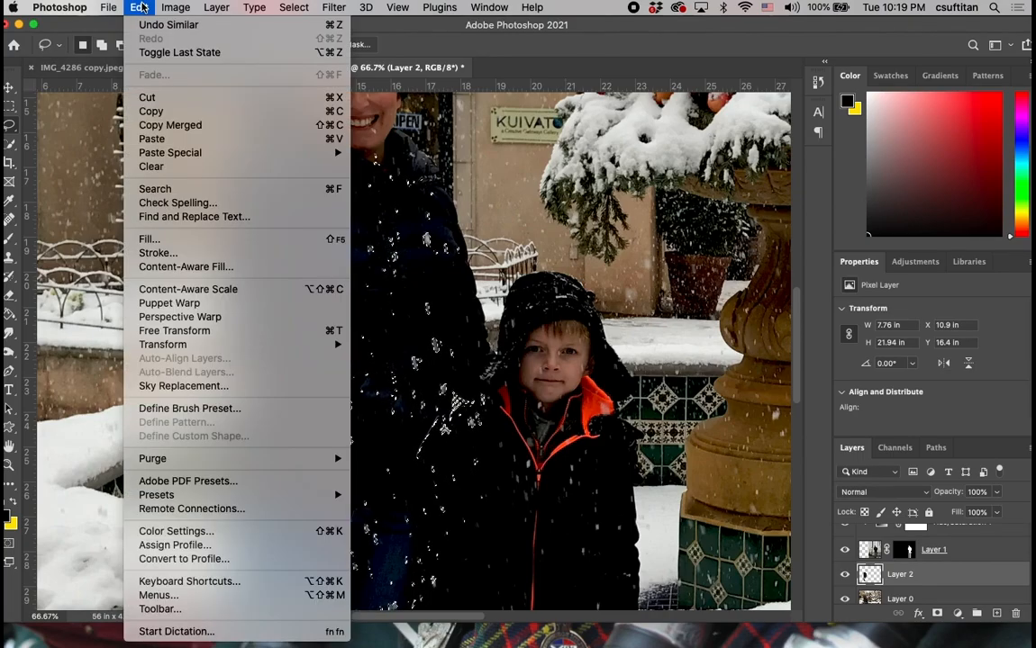
left_click(151, 139)
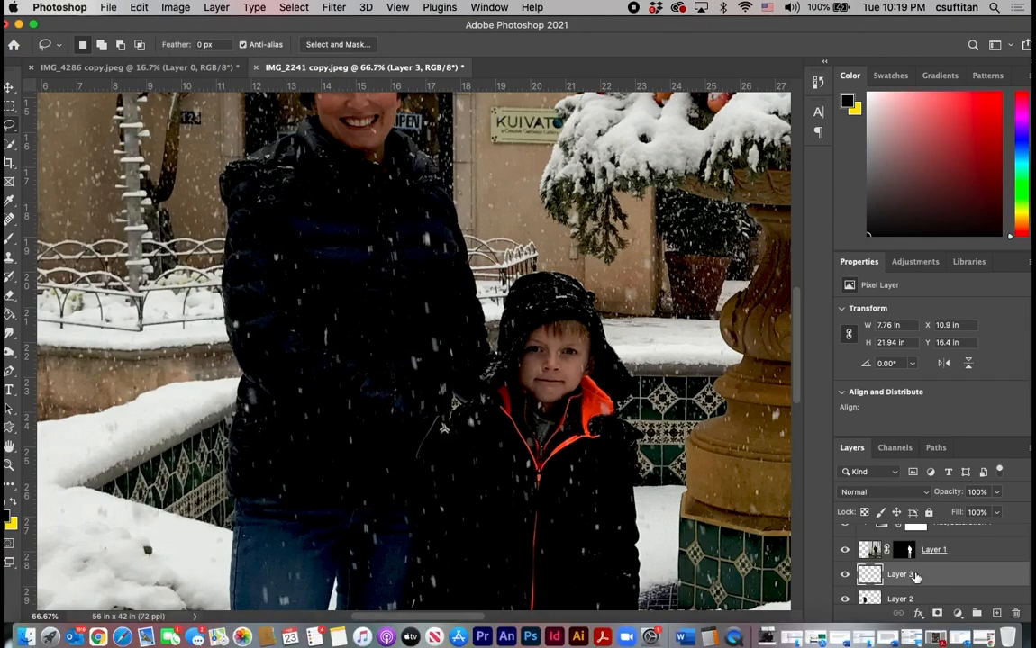
double_click(901, 574)
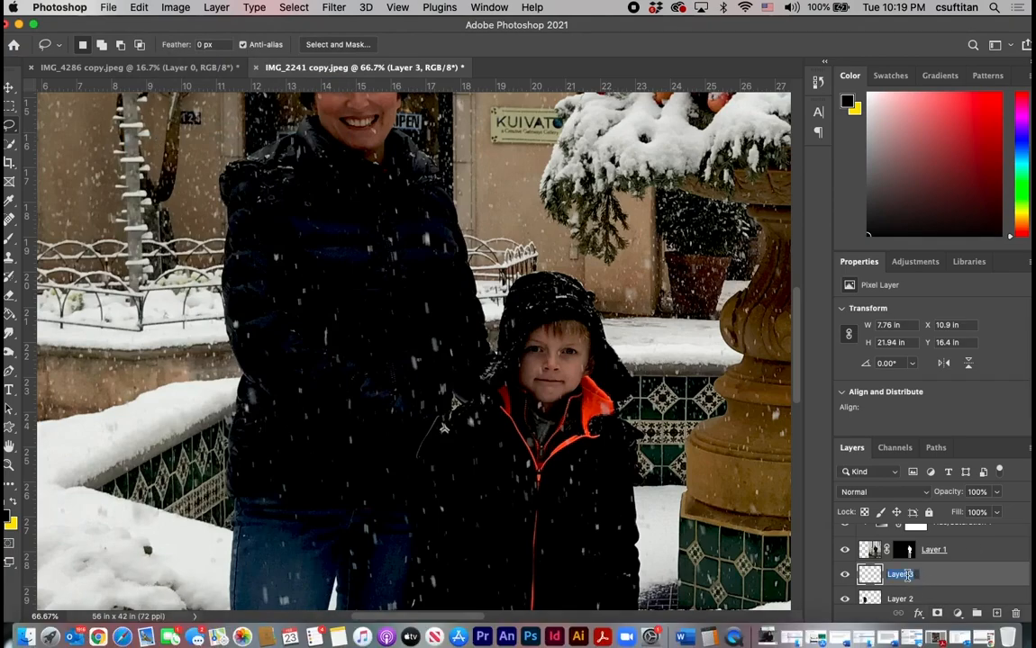
type("snowflakes")
key("Return")
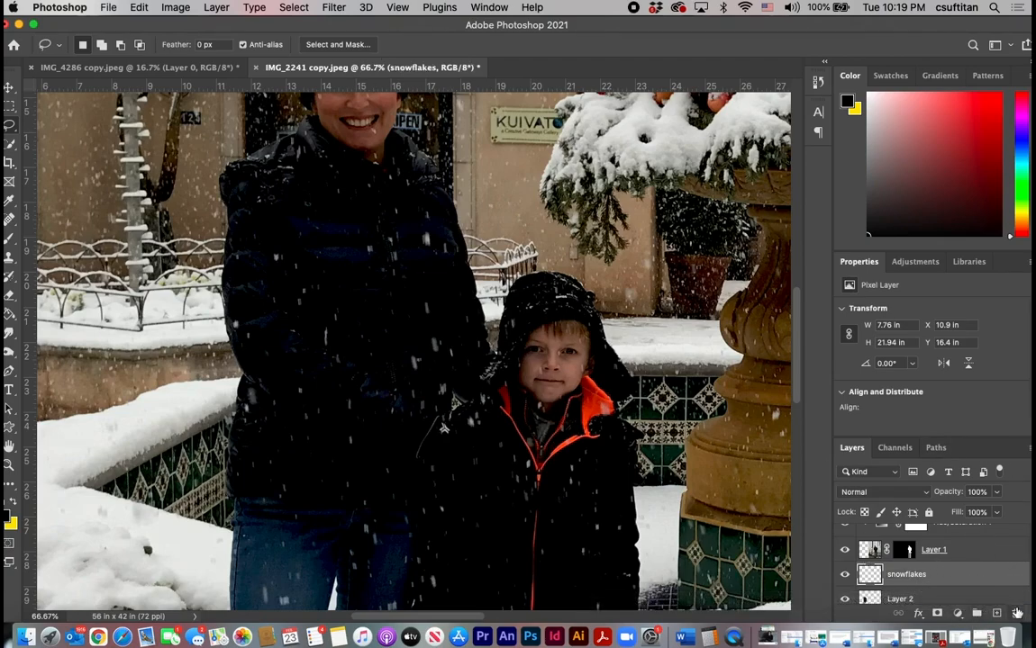
Create a new layer filled with black and place it directly beneath the snowflakes layer.
left_click(997, 616)
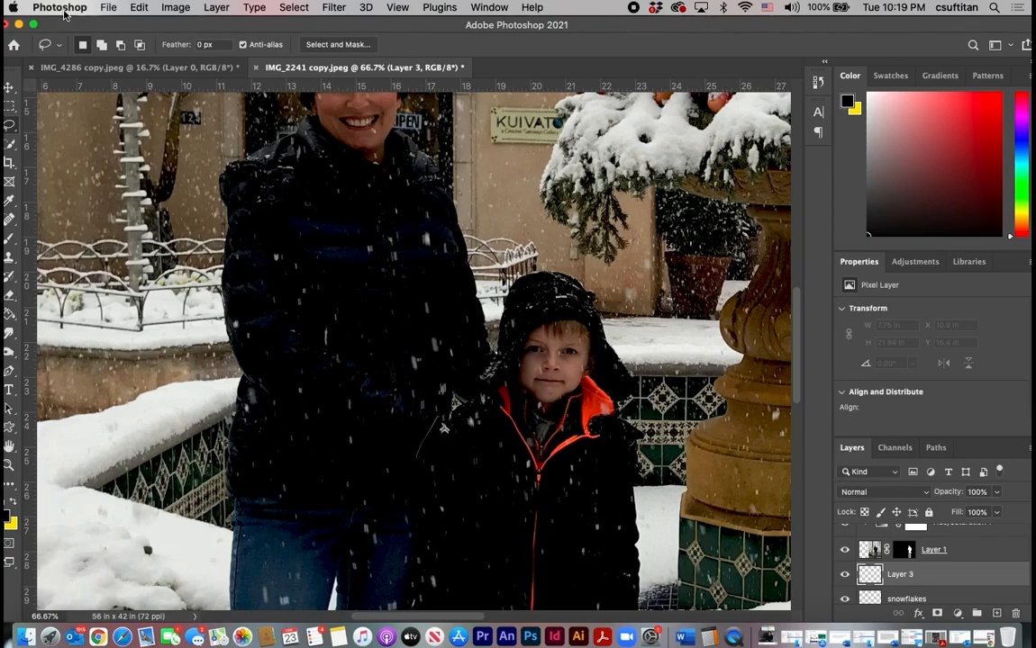
left_click(10, 314)
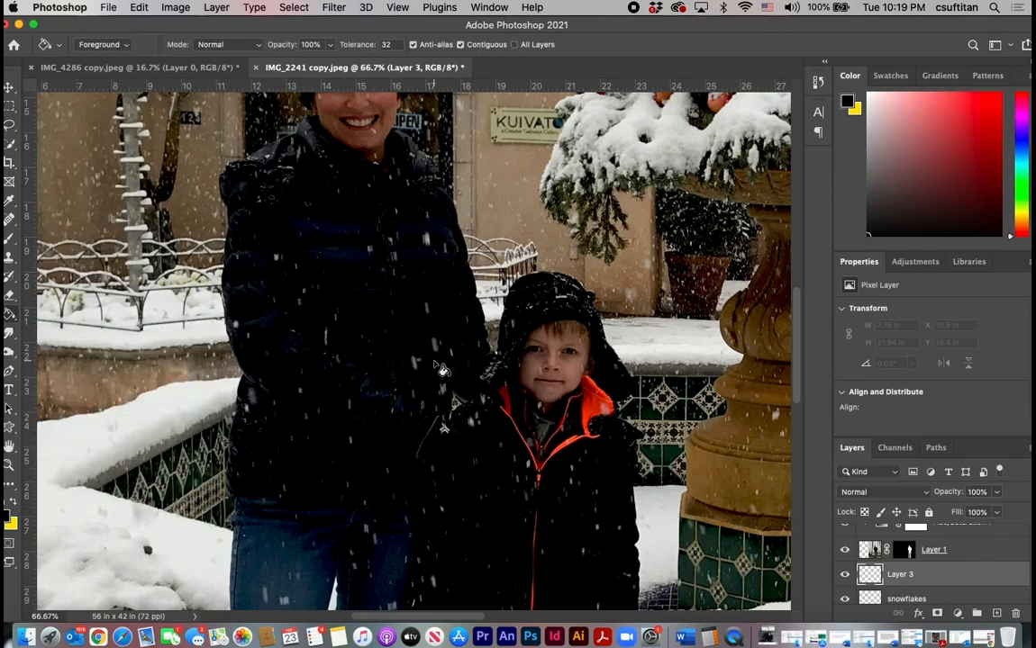
left_click(433, 361)
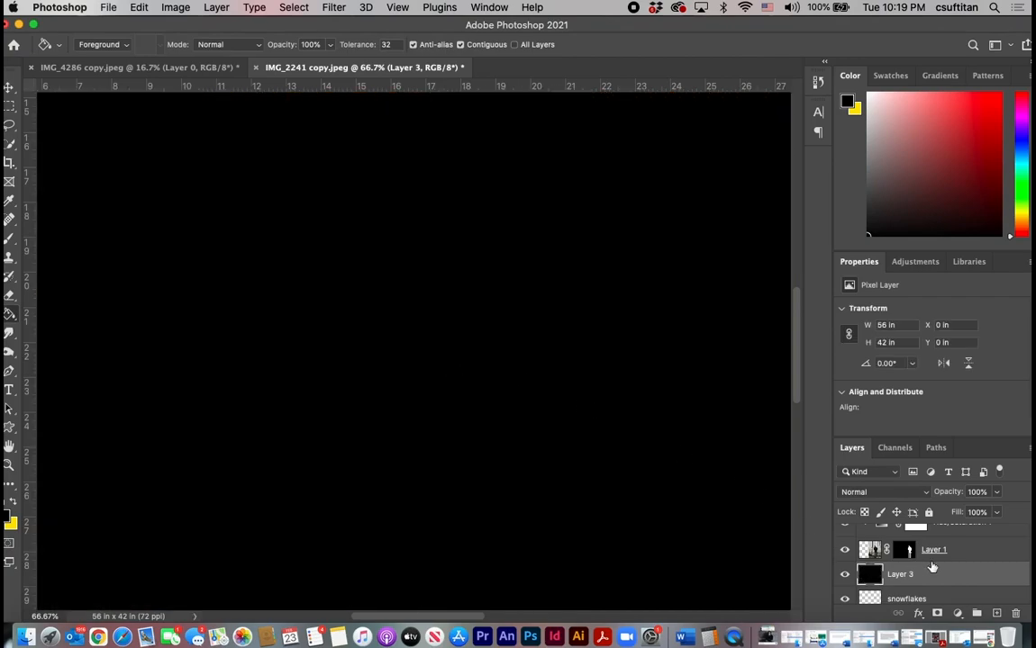
scroll(932, 566, "down", 2)
mouse_move(932, 566)
left_mouse_down()
mouse_move(930, 538)
mouse_move(927, 569)
left_mouse_up()
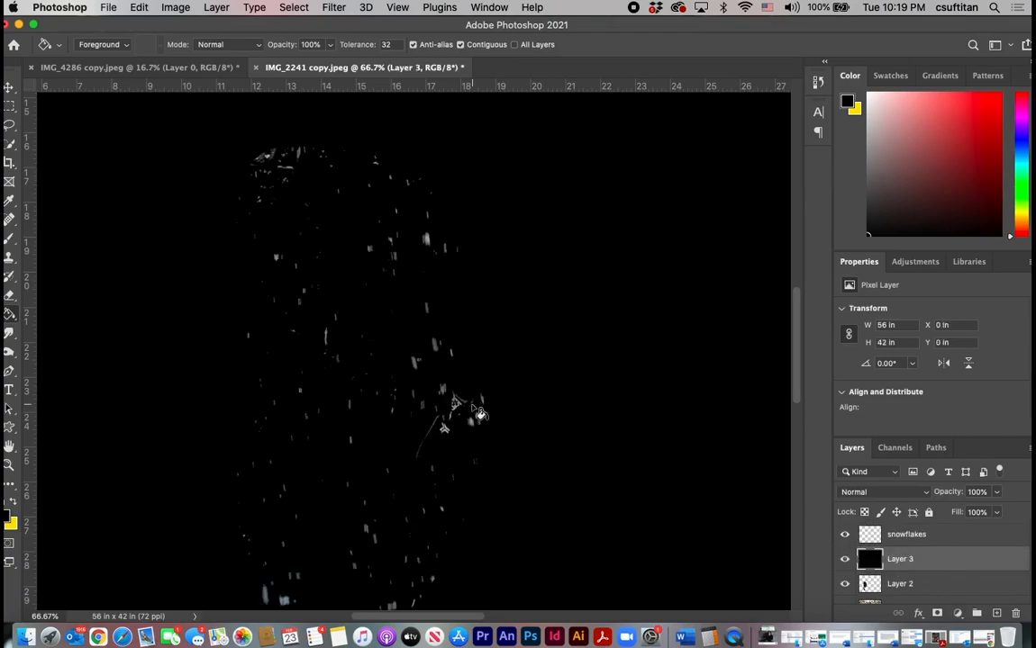
Erase the stray jacket logo and thin seam line from the snowflakes layer using a size 45 eraser.
left_click(9, 296)
key("bracketleft")
key("bracketleft")
key("bracketleft")
key("bracketleft")
key("bracketleft")
key("bracketleft")
key("bracketleft")
key("bracketleft")
key("bracketleft")
key("bracketleft")
key("bracketleft")
key("bracketleft")
key("bracketleft")
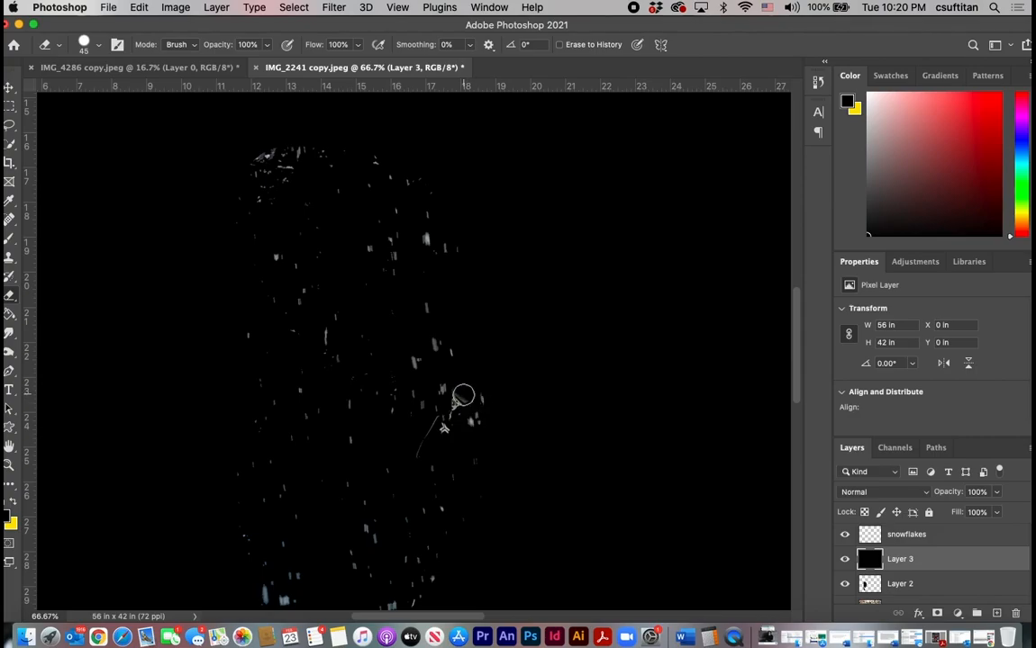
left_click(908, 536)
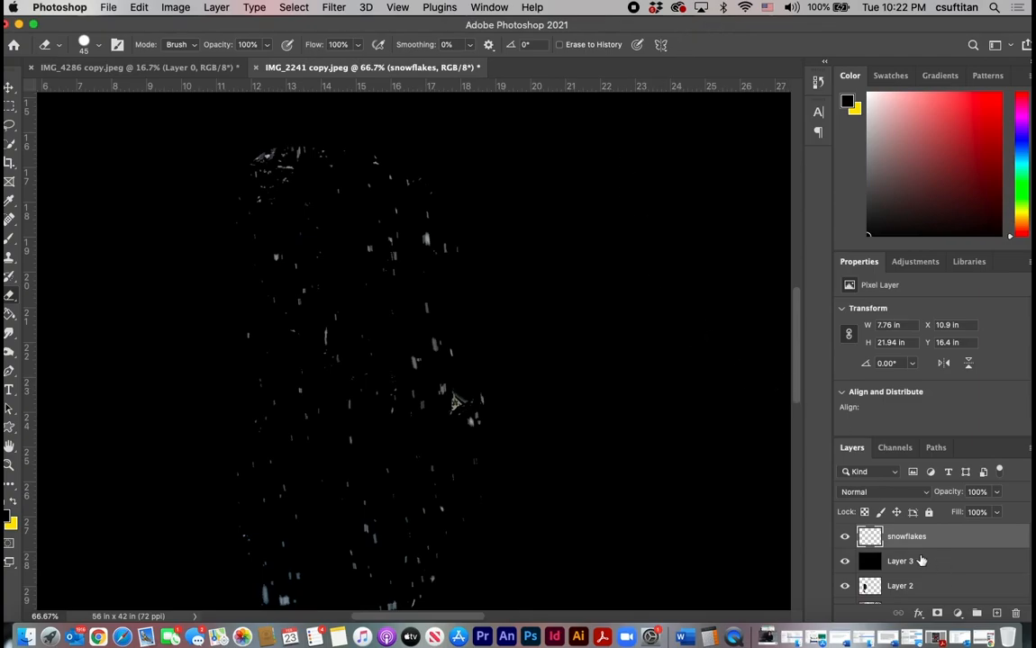
Hide the black Layer 3 and examine the whole composite, comparing the woman and the man.
left_click(845, 562)
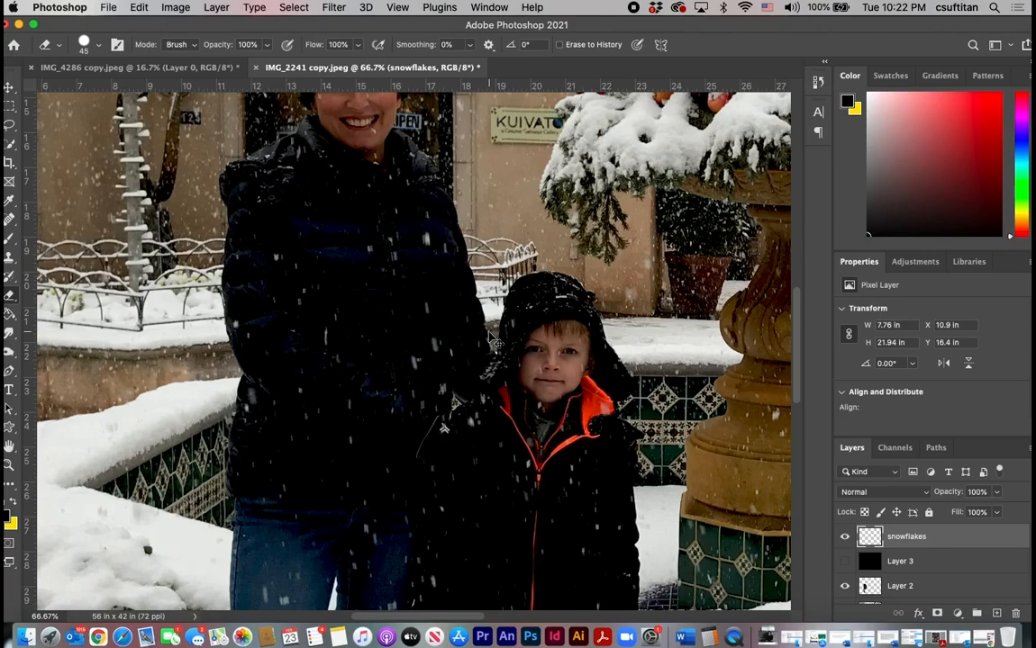
key("super+minus")
key("super+minus")
key("super+minus")
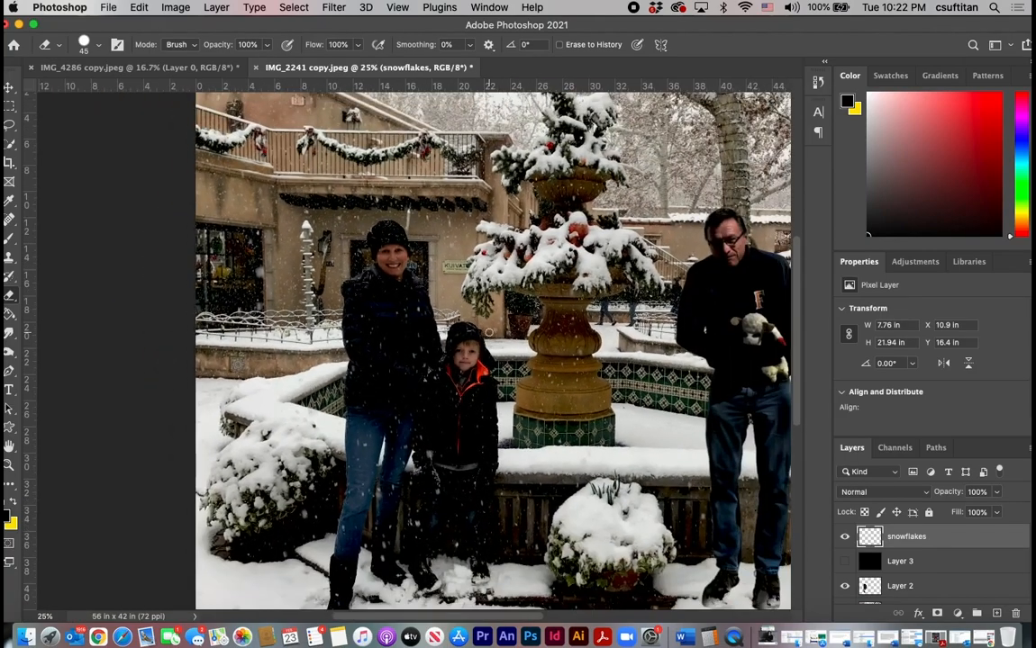
scroll(706, 330, "right", 5)
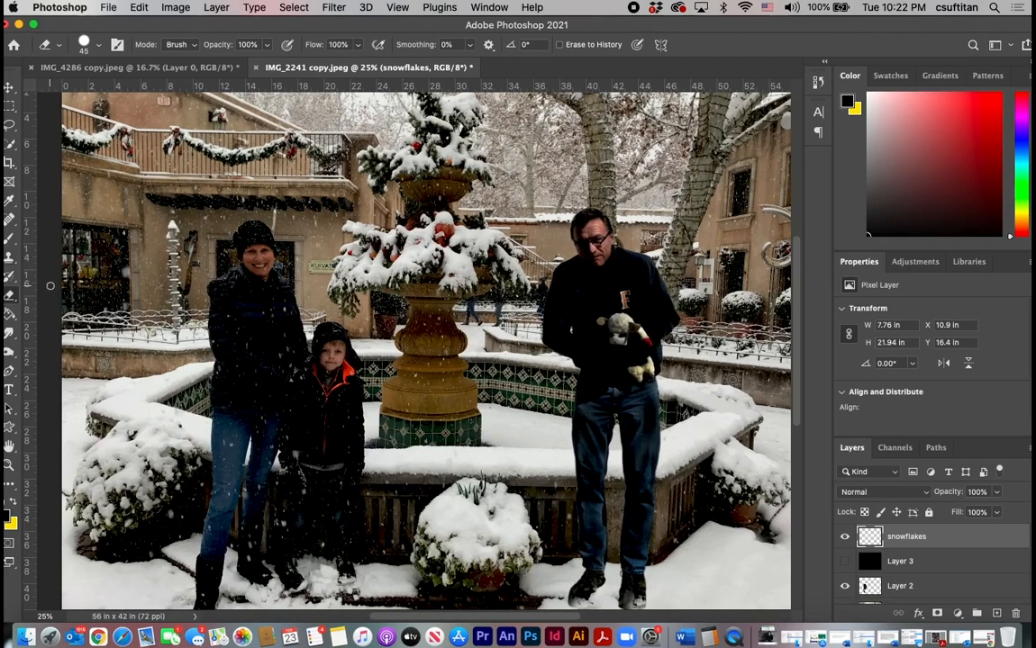
scroll(50, 285, "left", 3)
scroll(51, 286, "right", 2)
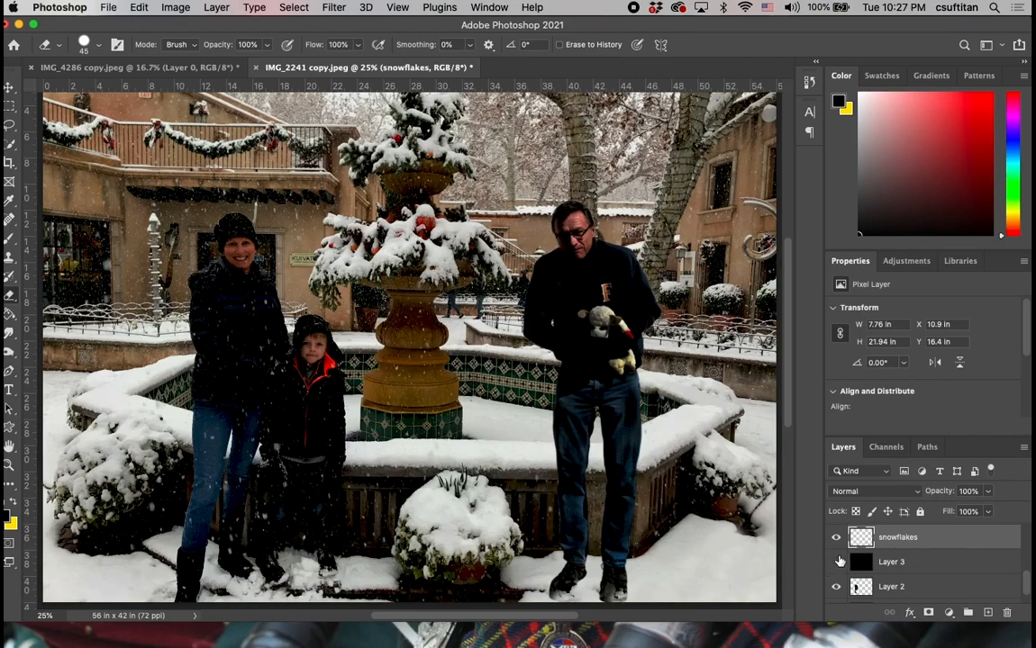
Show the black Layer 3, sample the snowflakes layer with a size 175 Clone Stamp, and paint snow down the man on Layer 1.
left_click(837, 562)
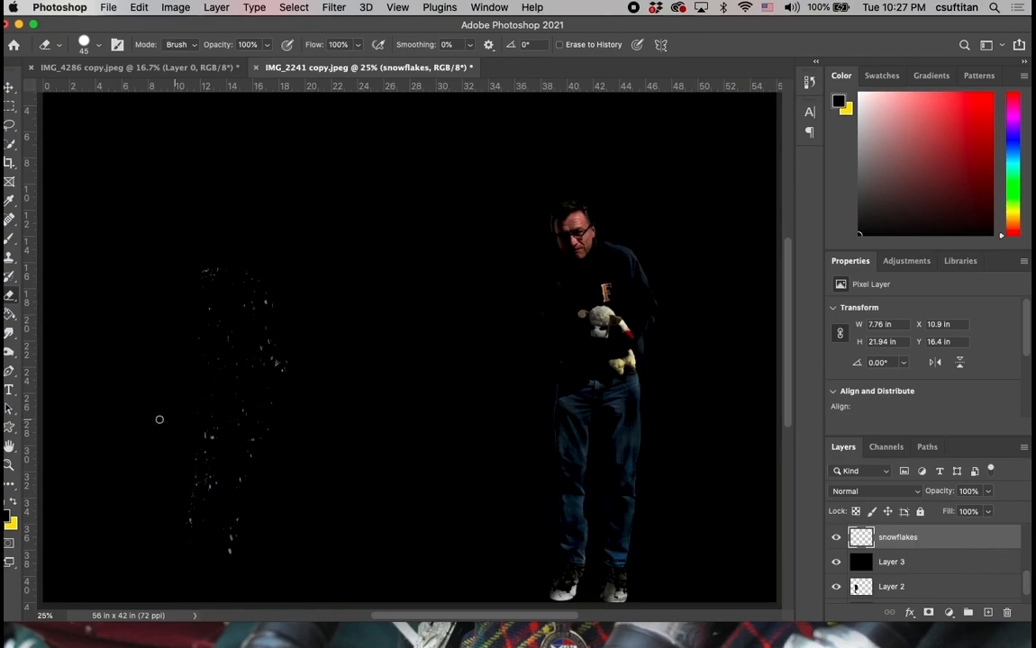
left_click(9, 256)
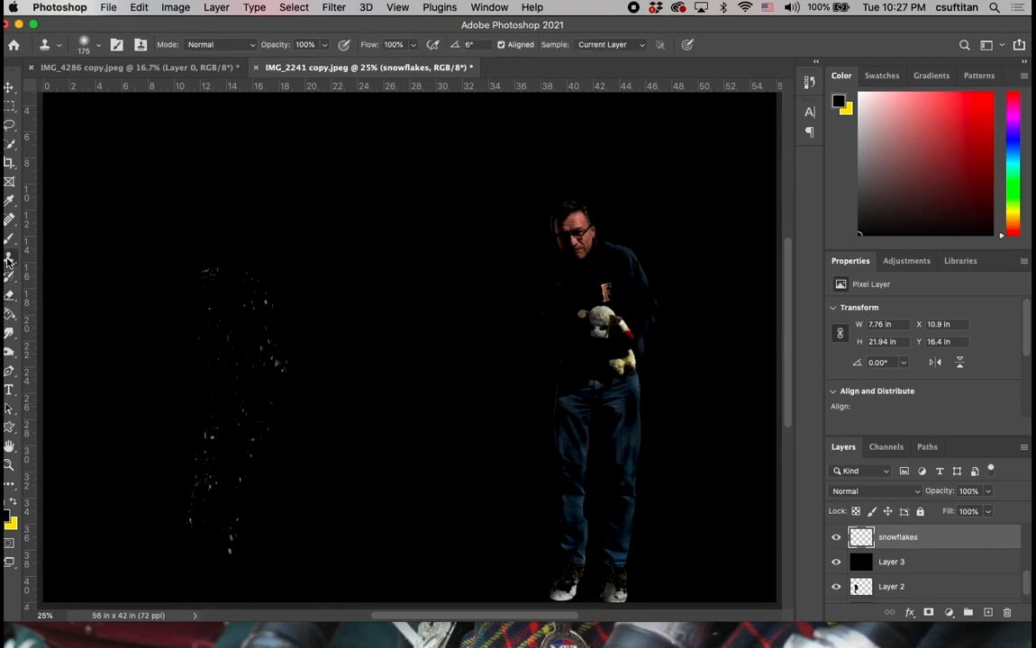
left_click(215, 280, "alt")
left_click(909, 590)
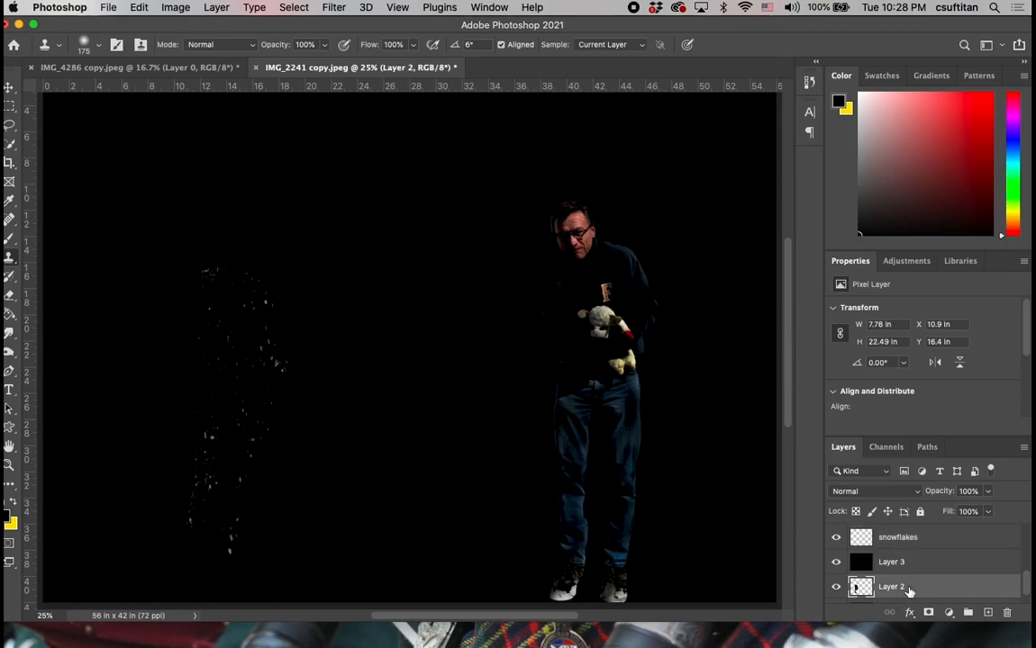
scroll(909, 590, "up", 2)
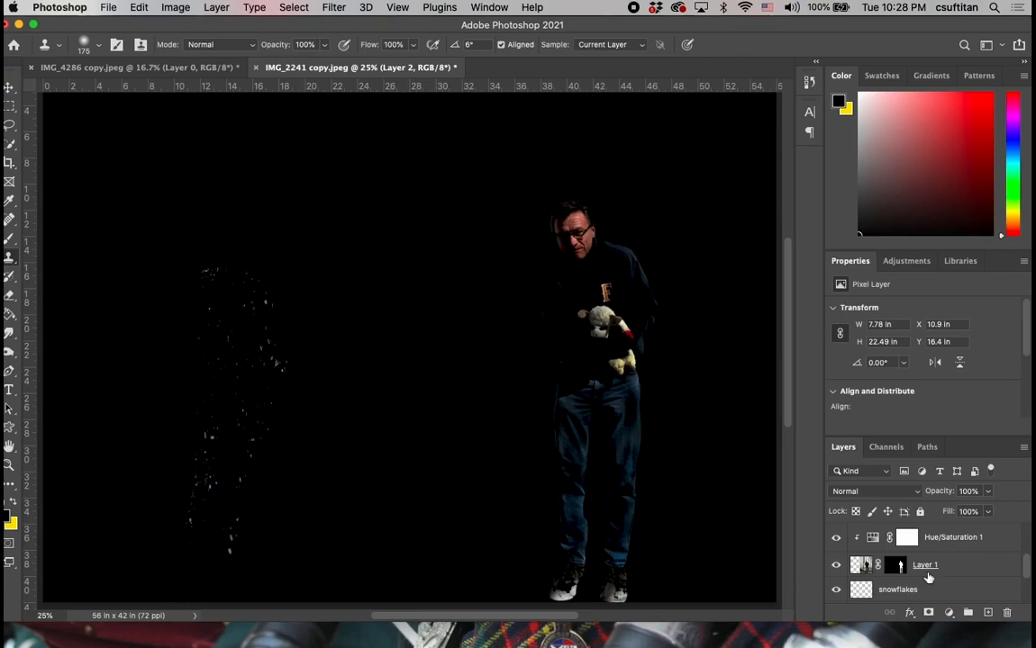
left_click(955, 565)
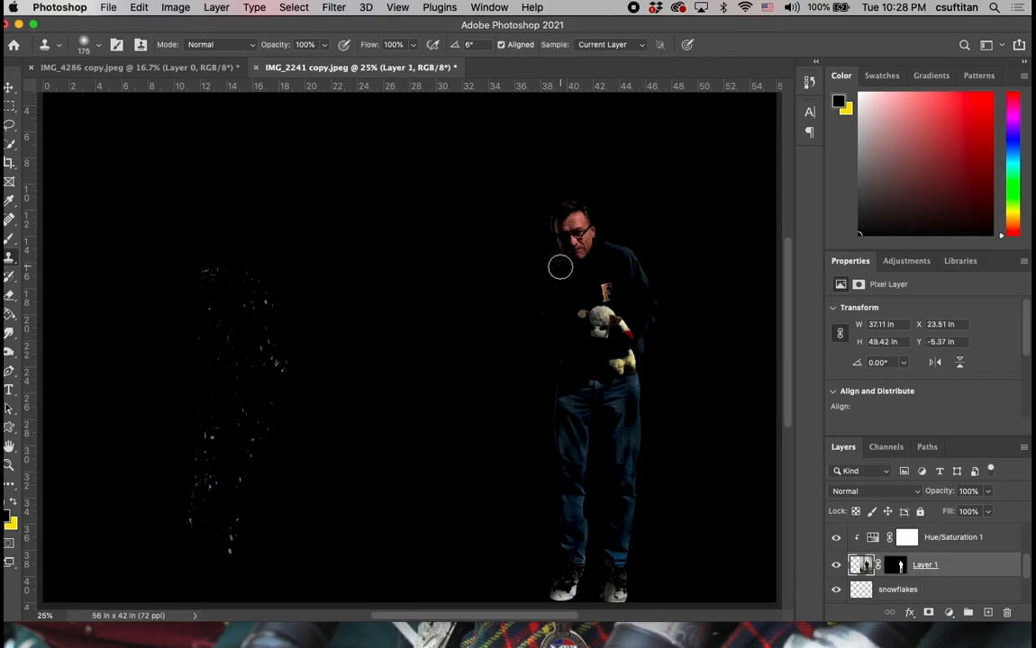
mouse_move(560, 267)
left_mouse_down()
mouse_move(590, 278)
mouse_move(583, 290)
mouse_move(613, 278)
mouse_move(604, 275)
mouse_move(615, 321)
mouse_move(595, 301)
mouse_move(614, 295)
mouse_move(616, 271)
mouse_move(628, 267)
mouse_move(617, 326)
mouse_move(570, 321)
mouse_move(587, 323)
mouse_move(575, 338)
mouse_move(573, 319)
mouse_move(574, 353)
mouse_move(615, 358)
mouse_move(615, 382)
mouse_move(634, 406)
mouse_move(582, 413)
mouse_move(568, 444)
mouse_move(577, 431)
mouse_move(563, 480)
mouse_move(577, 482)
mouse_move(577, 469)
mouse_move(564, 565)
mouse_move(565, 420)
mouse_move(603, 448)
mouse_move(617, 398)
mouse_move(631, 451)
mouse_move(624, 560)
left_mouse_up()
Resample the snowflakes layer with the size 175 Clone Stamp and paint more snow over the man's jacket and jeans on Layer 1.
left_click(939, 592)
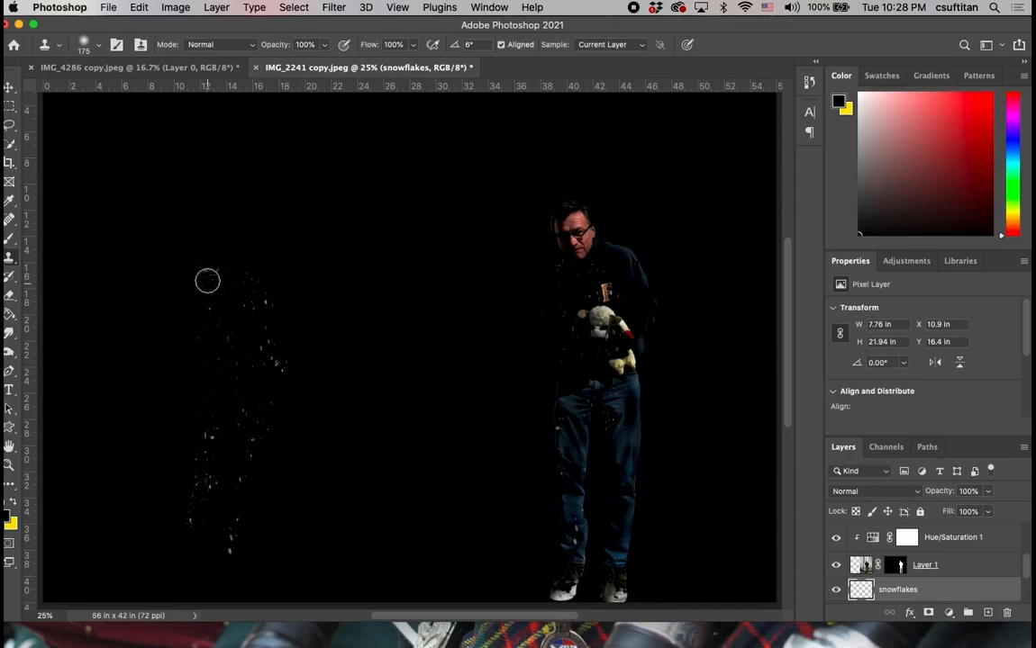
left_click(258, 292, "alt")
mouse_move(622, 263)
left_mouse_down()
mouse_move(628, 306)
mouse_move(624, 296)
left_mouse_up()
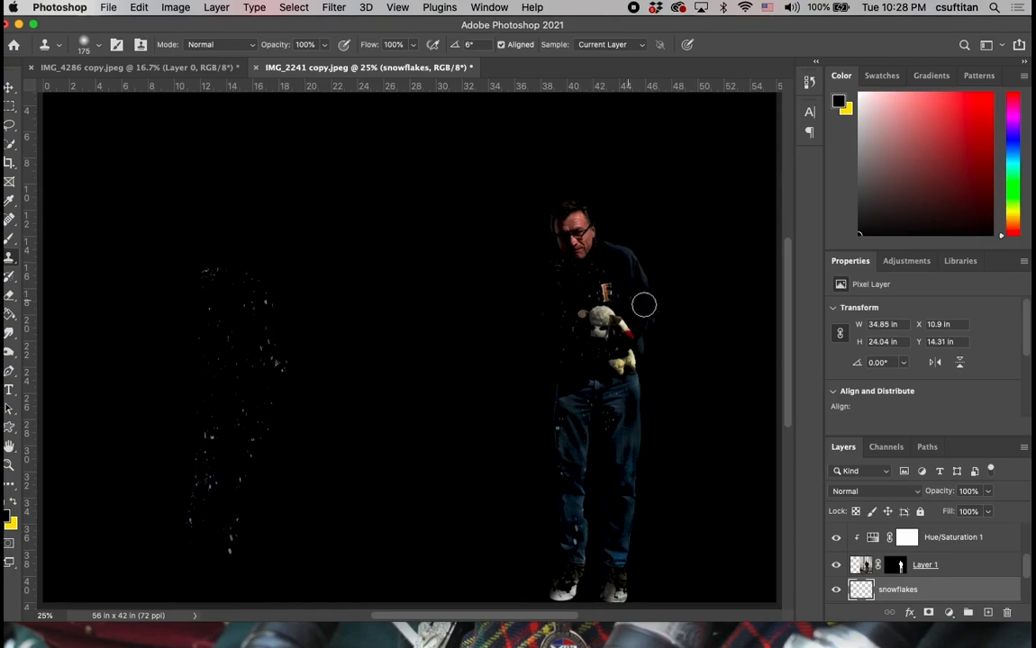
left_click(969, 567)
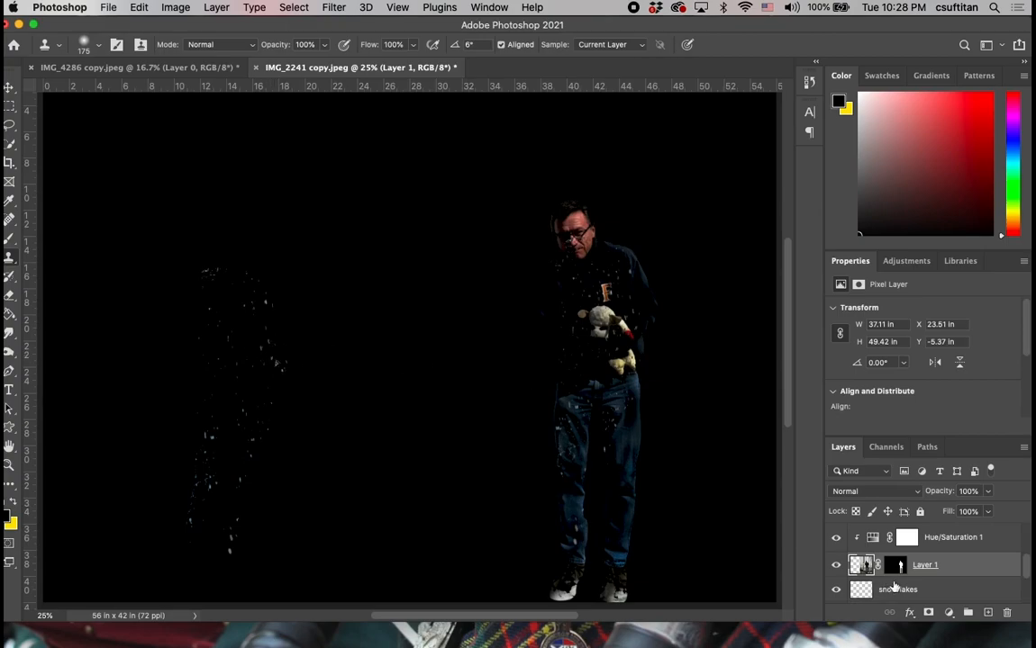
Sample another patch of the snowflakes layer and clone it from the man's neck down his chest on Layer 1.
left_click(901, 590)
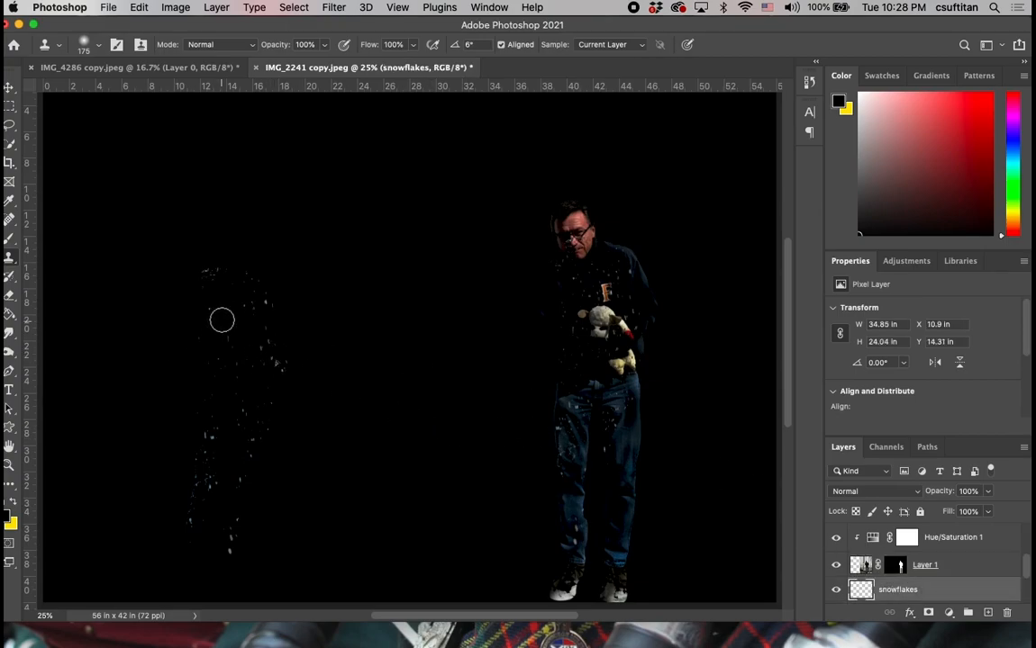
left_click(258, 305, "alt")
left_click(961, 564)
left_click_drag(584, 229, 610, 320)
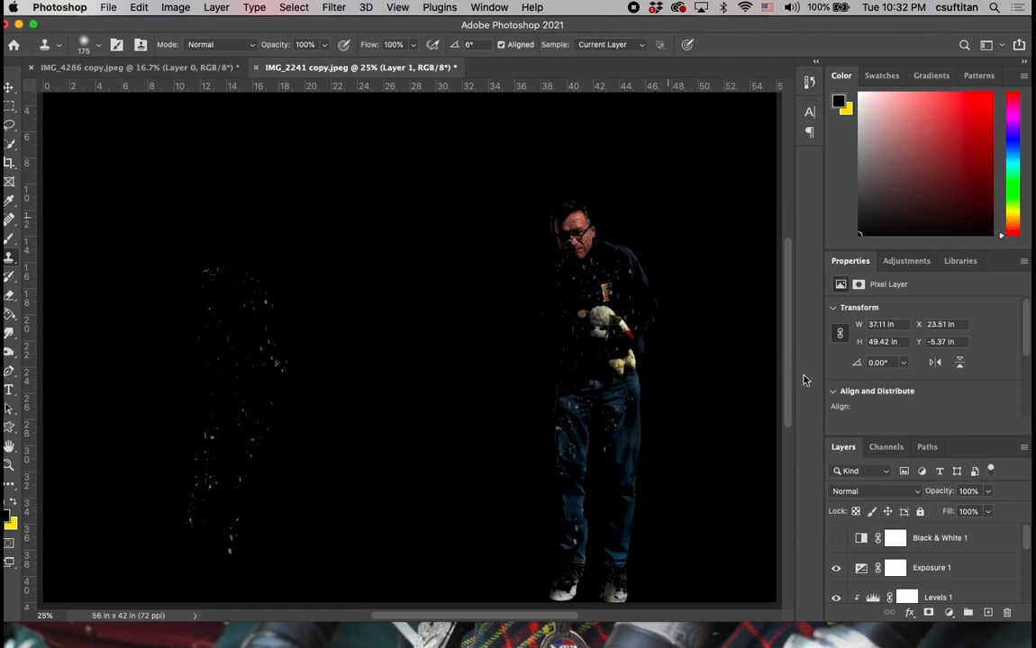
Hide the snowflakes layer and black Layer 3, and view the whole composite at 12.5%.
scroll(945, 586, "down", 3)
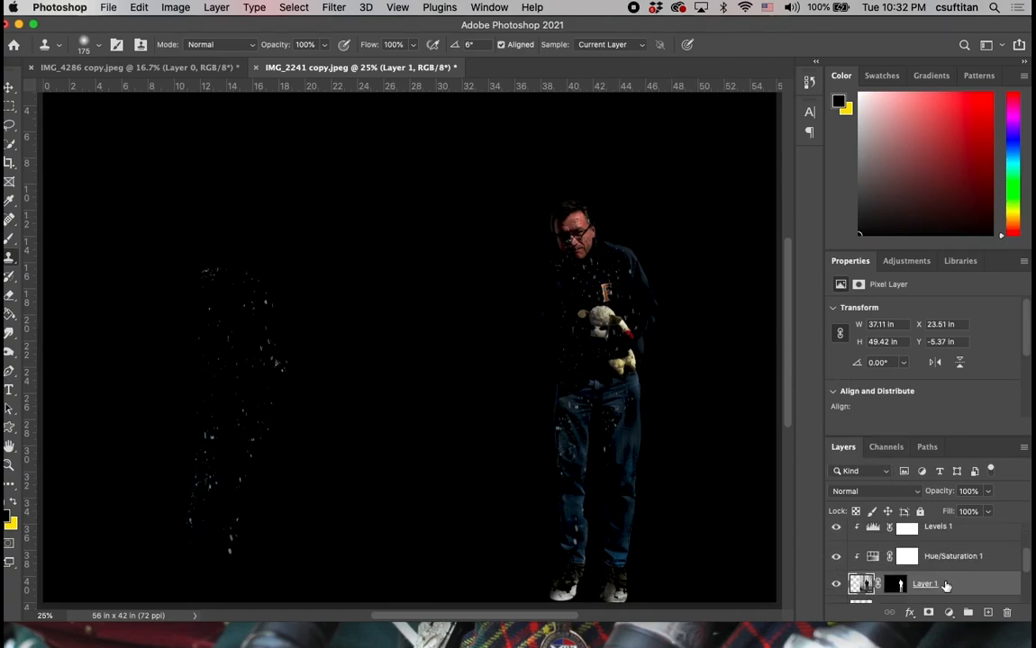
scroll(945, 586, "down", 2)
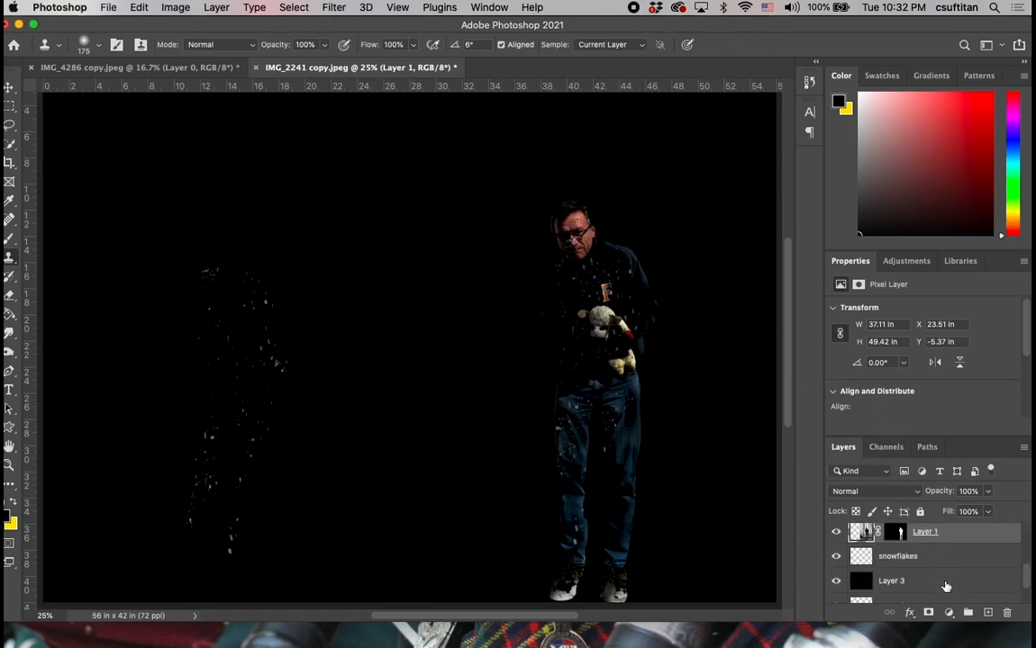
left_click(835, 584)
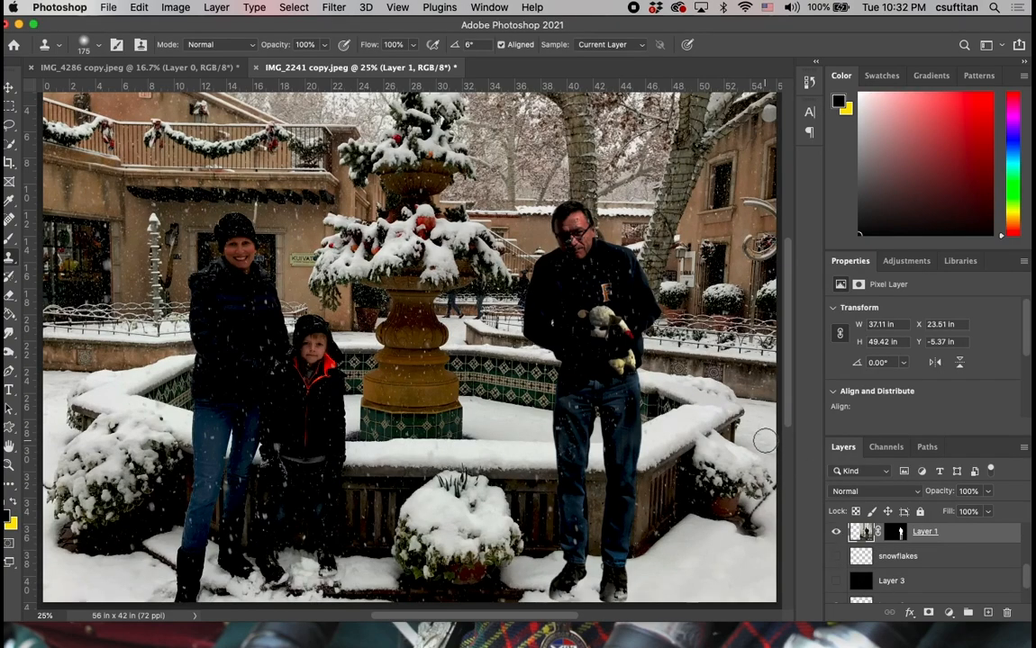
key("super+0")
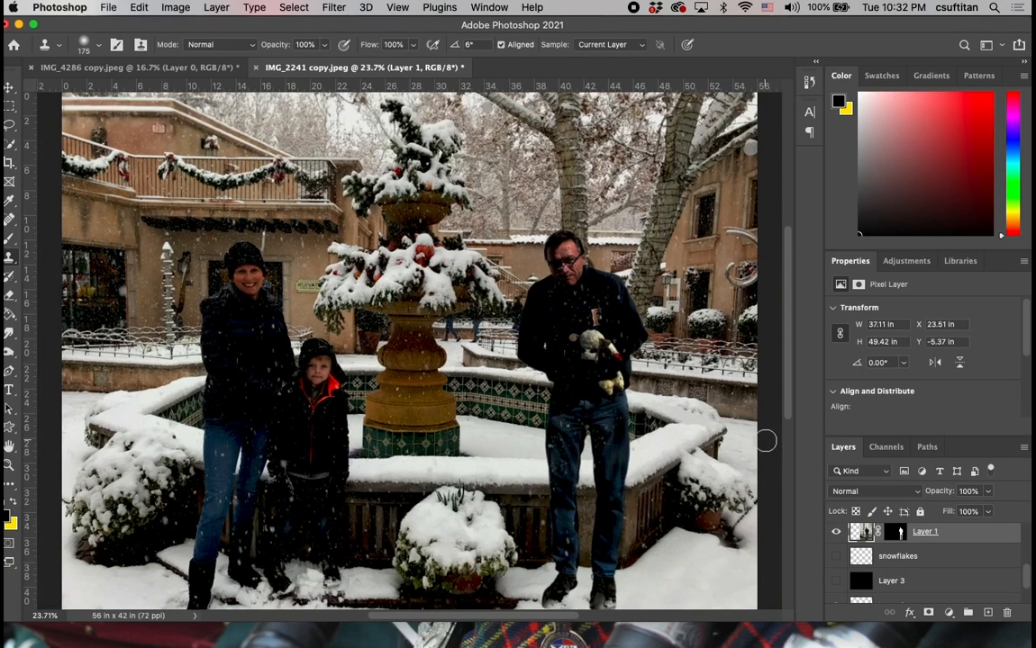
key("super+minus")
key("super+minus")
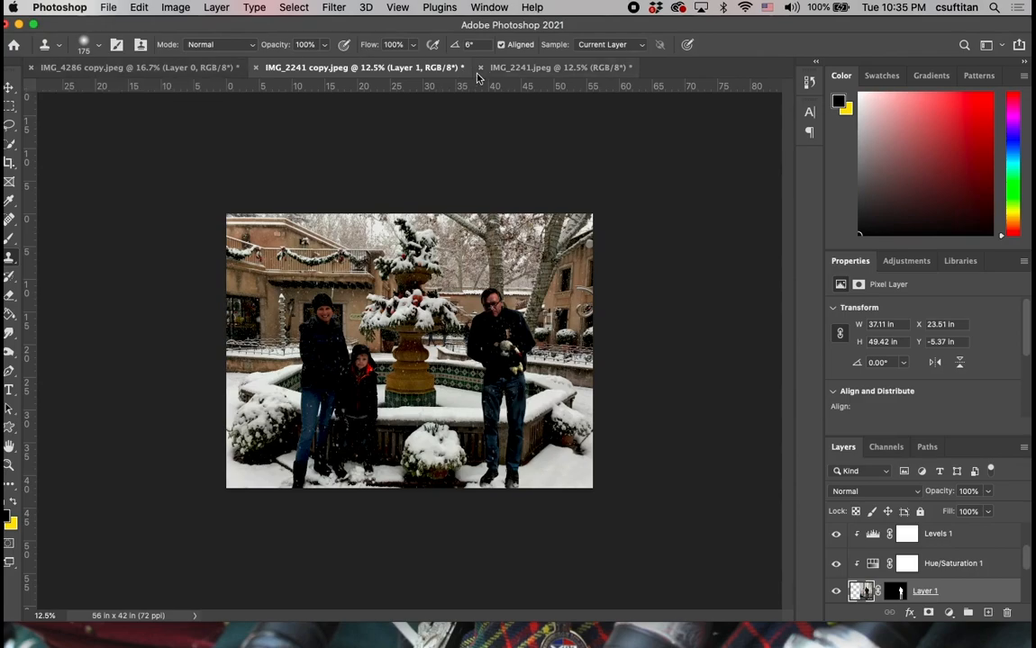
Compare the source photos IMG_2241.jpeg and IMG_4286 copy.jpeg with the finished composite in IMG_2241 copy.jpeg.
left_click(527, 70)
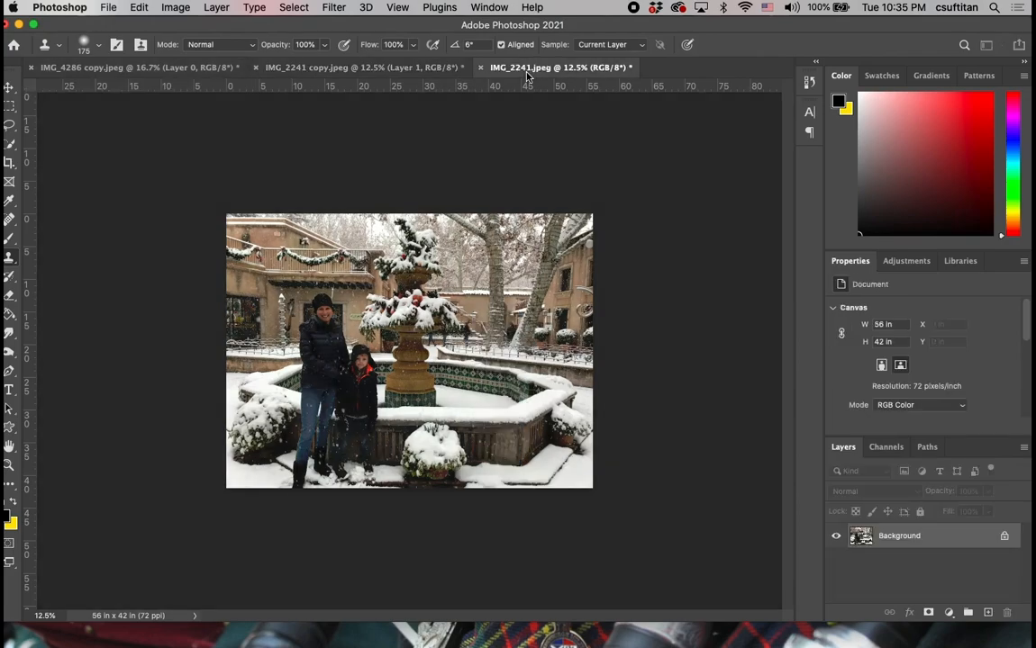
left_click(89, 69)
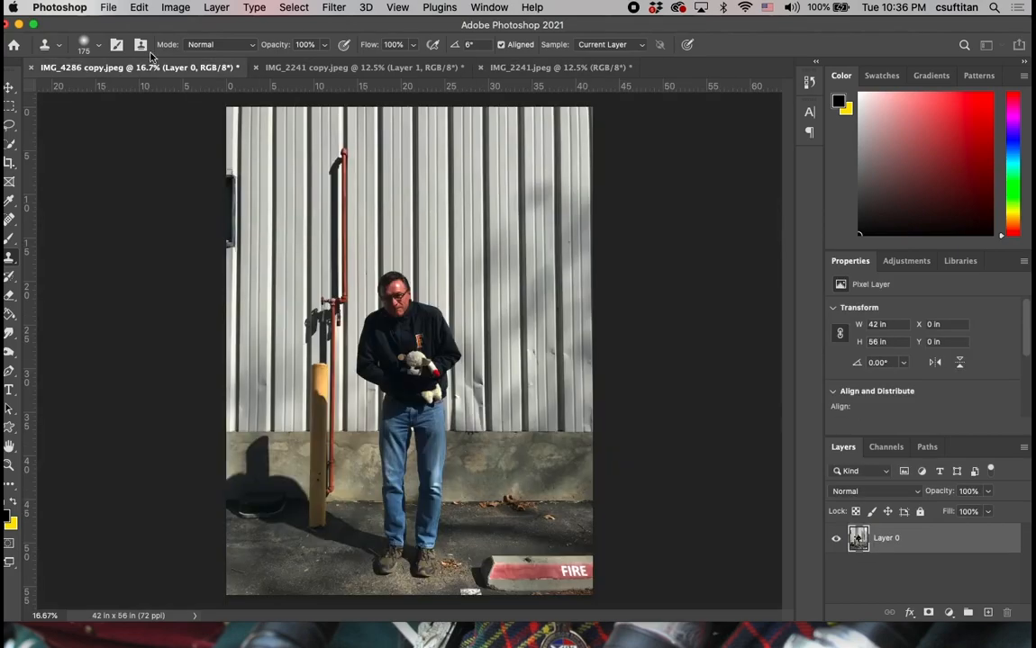
left_click(335, 68)
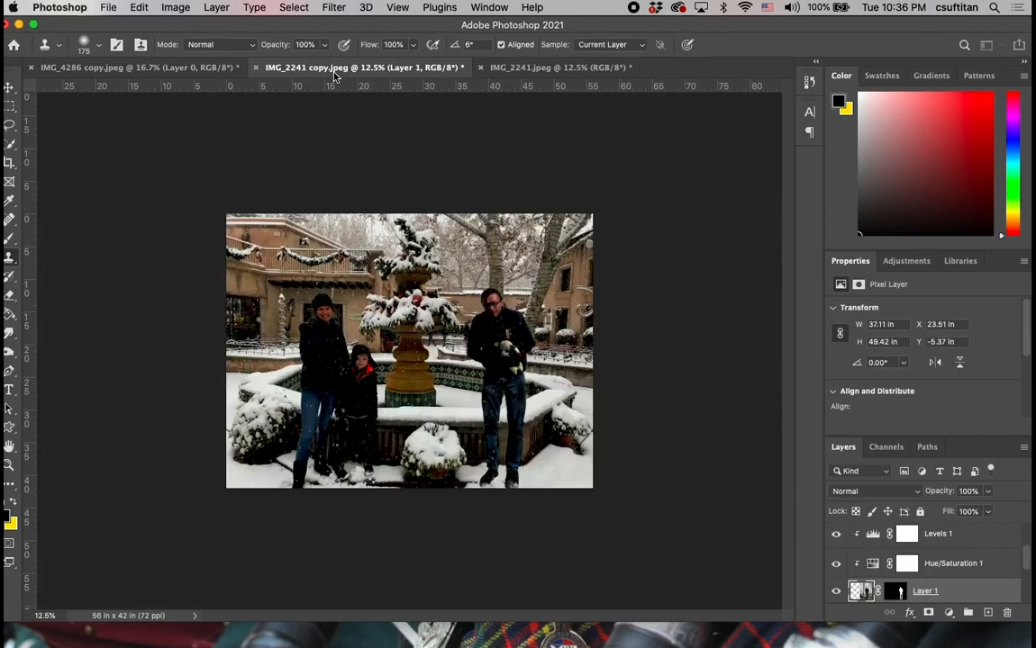